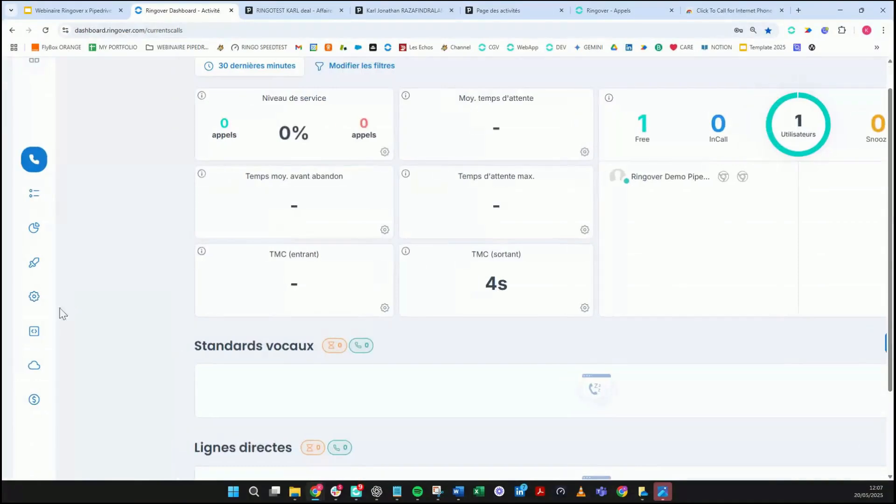
Step: Go to the Store > Intégrations catalogue and browse the available integrations
mouse_move(37, 393)
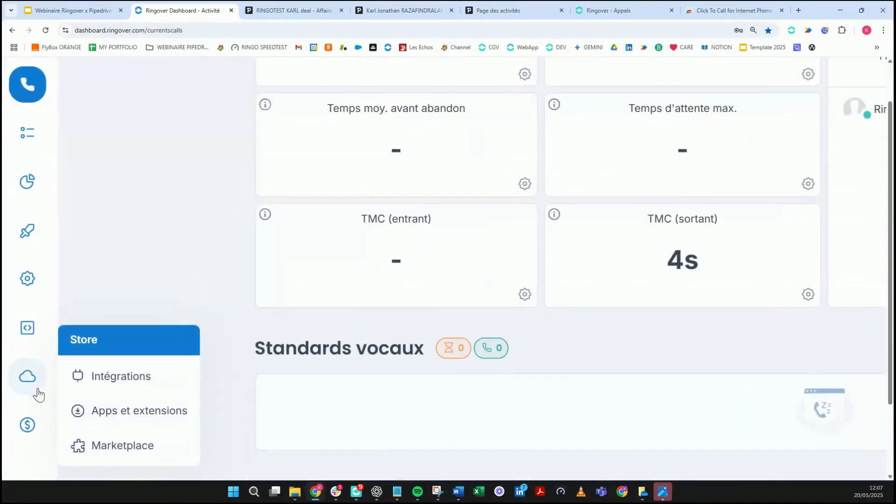
left_click(89, 378)
scroll(247, 245, "down", 10)
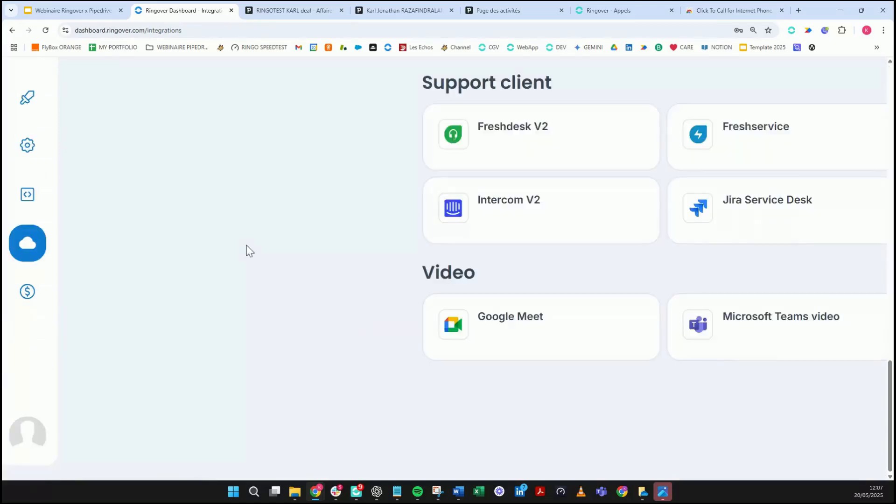
scroll(294, 232, "down", 5)
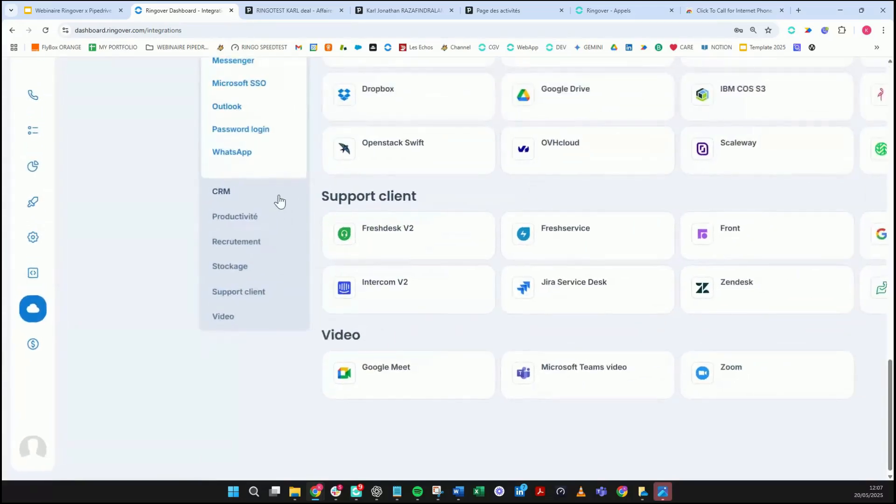
scroll(303, 201, "up", 8)
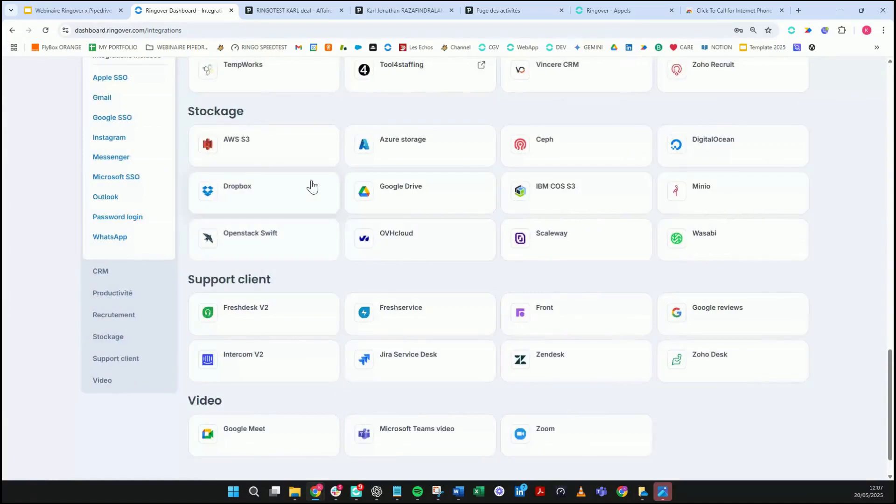
scroll(432, 155, "down", 2)
scroll(521, 163, "up", 15)
Step: Search the integrations for 'pip' and open the Pipedrive integration
left_click(714, 112)
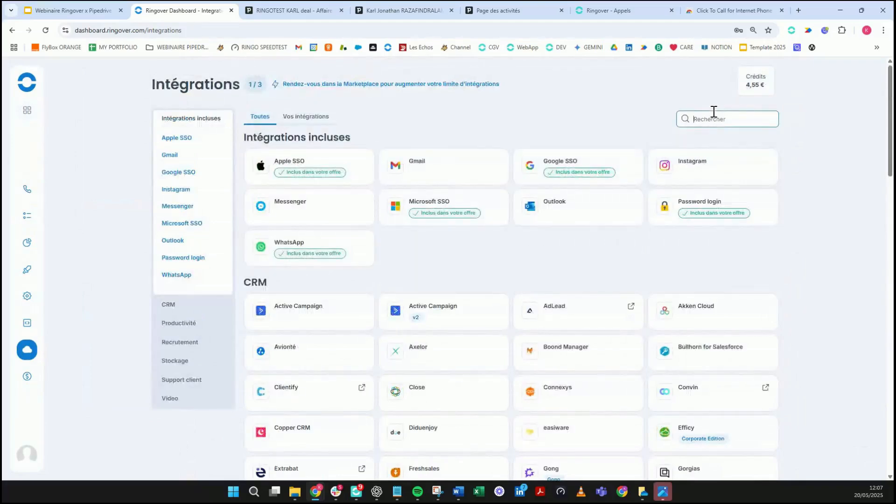
type("pip")
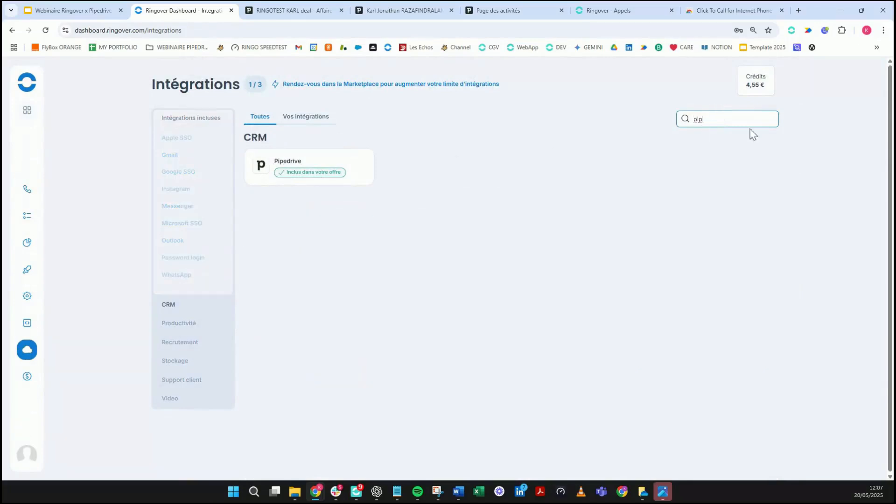
left_click(303, 163)
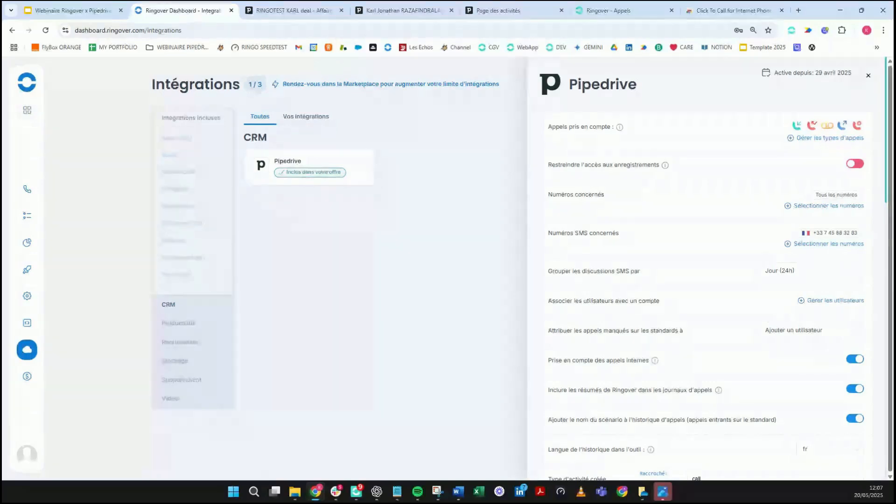
Step: Look through the Pipedrive settings panel and open 'Gérer les types d'appels'
key("alt+Tab")
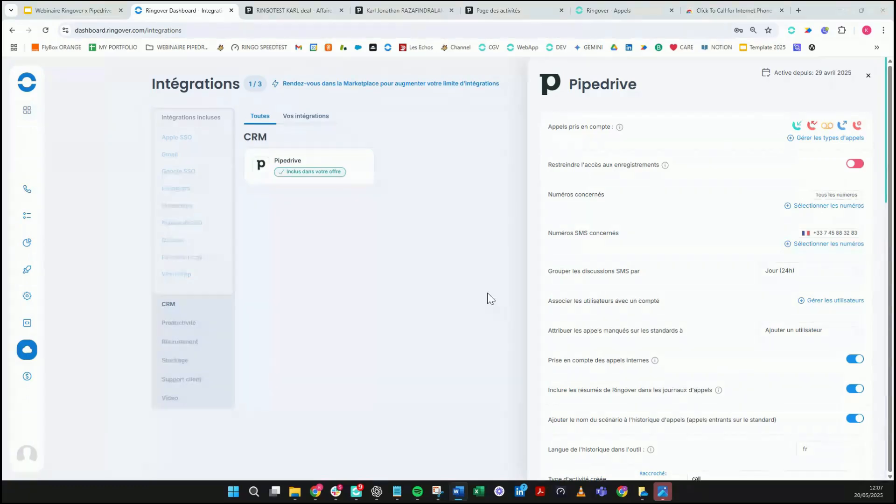
scroll(549, 253, "down", 9)
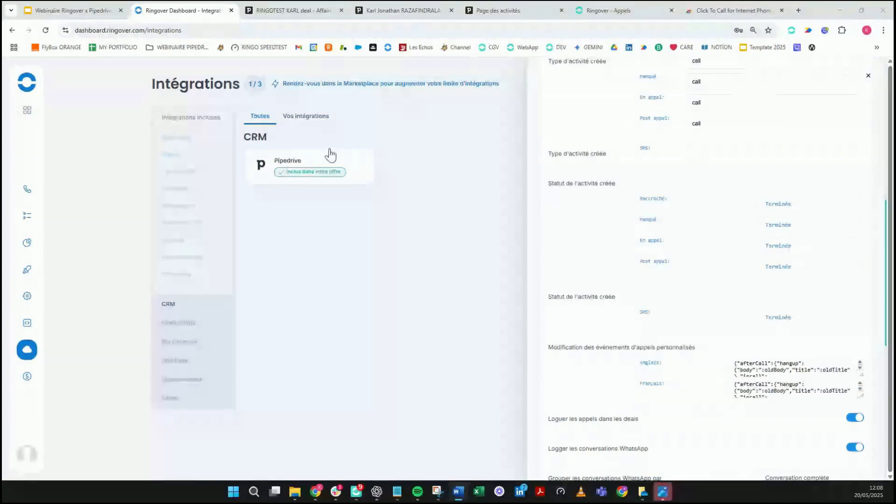
scroll(625, 355, "up", 1)
scroll(646, 343, "up", 8)
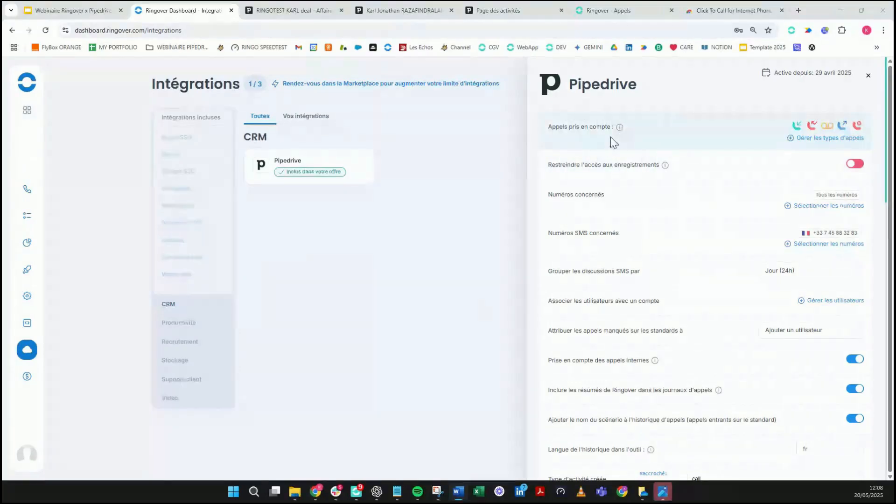
left_click(830, 138)
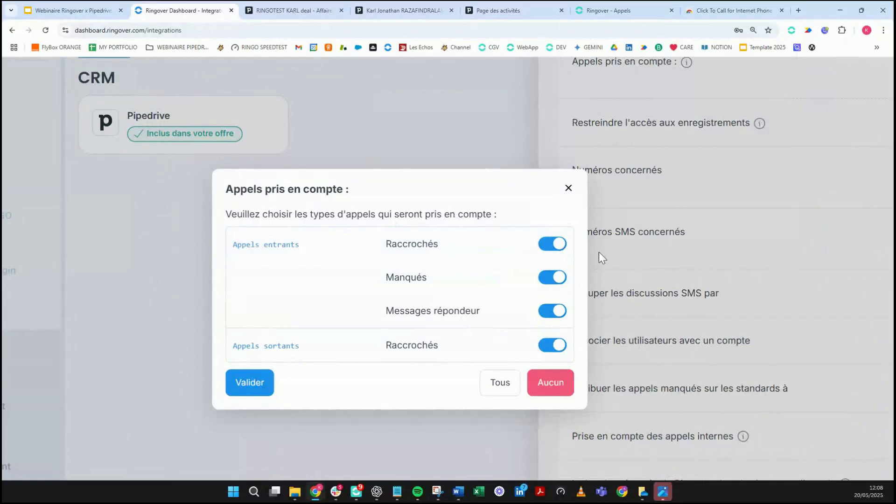
Step: Close the 'Appels pris en compte' dialog with all four call types still enabled
left_click(569, 188)
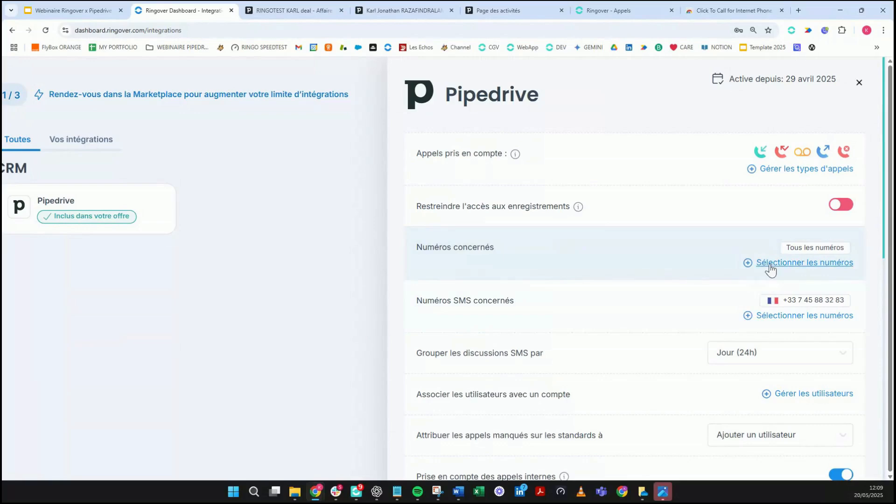
Step: Add all three phone numbers, two French and one Spanish, as numbers the integration covers
left_click(770, 264)
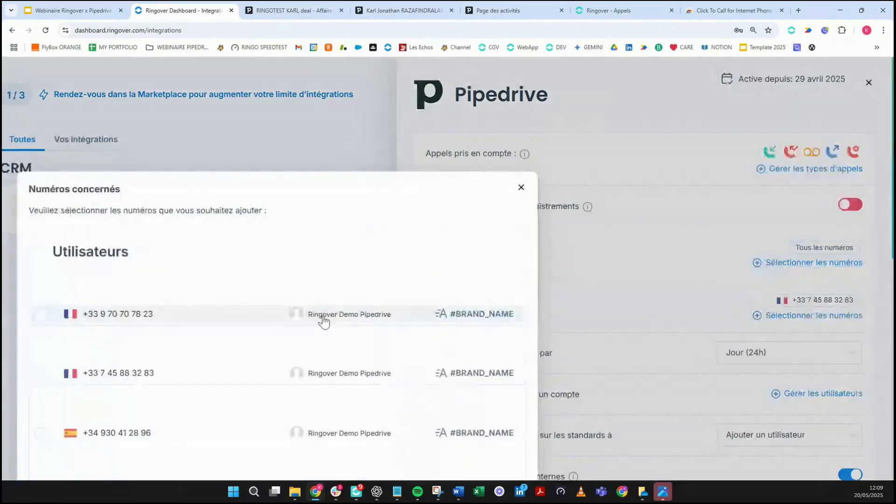
scroll(323, 319, "down", 1)
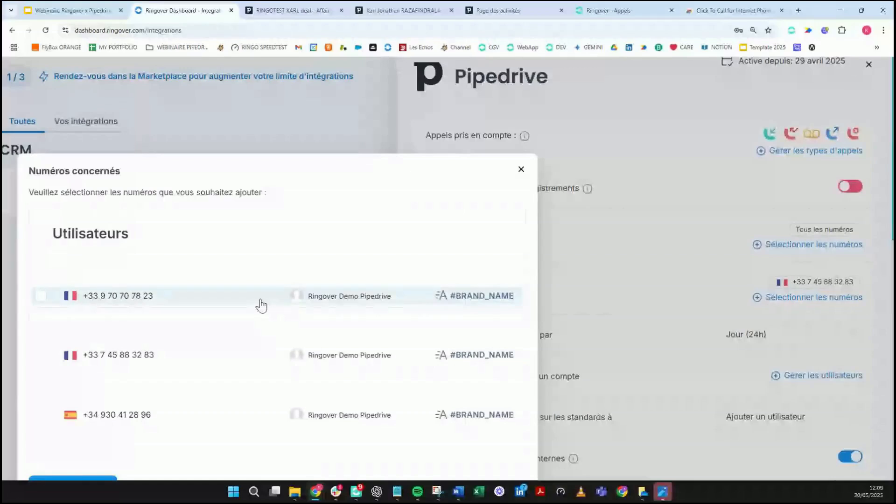
left_click(259, 307)
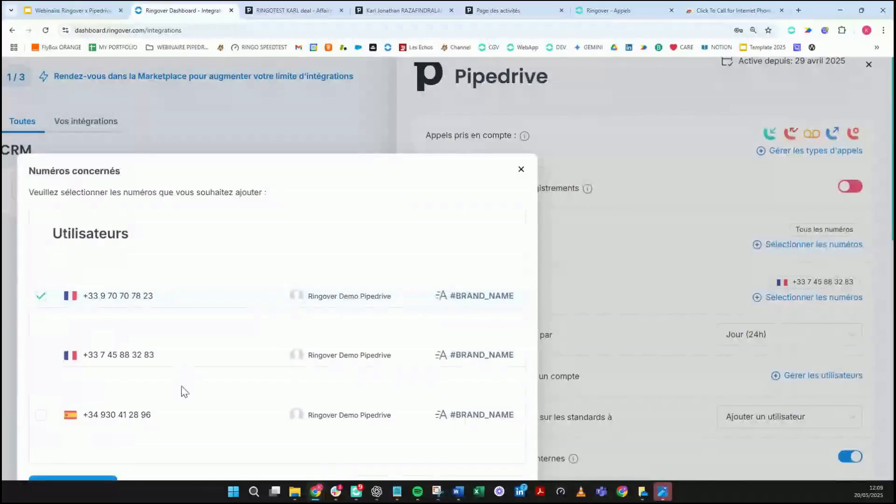
left_click(190, 366)
left_click(173, 423)
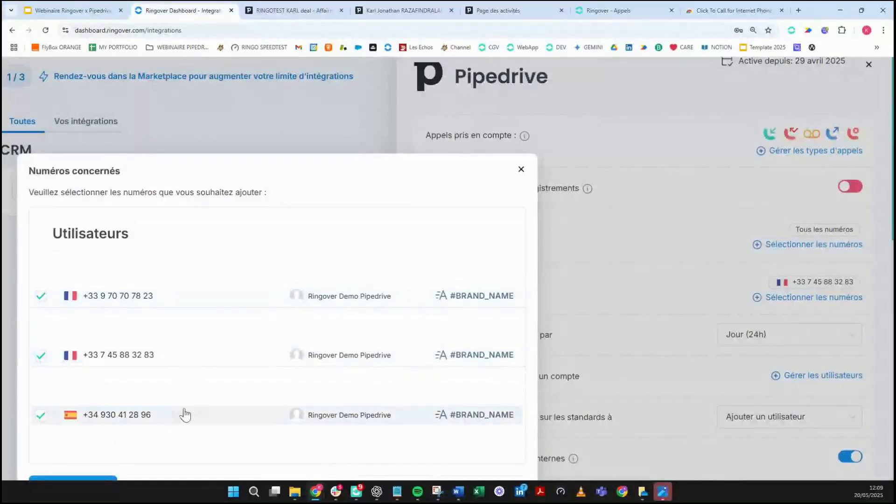
scroll(185, 415, "down", 2)
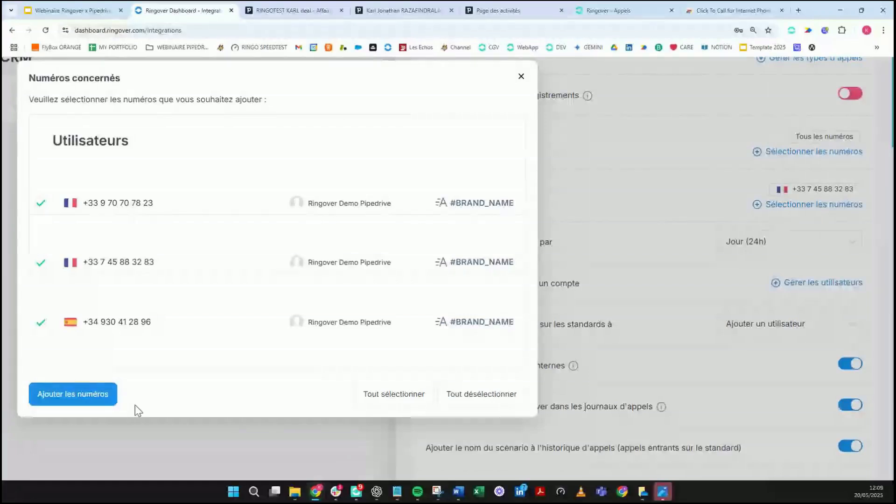
left_click(110, 411)
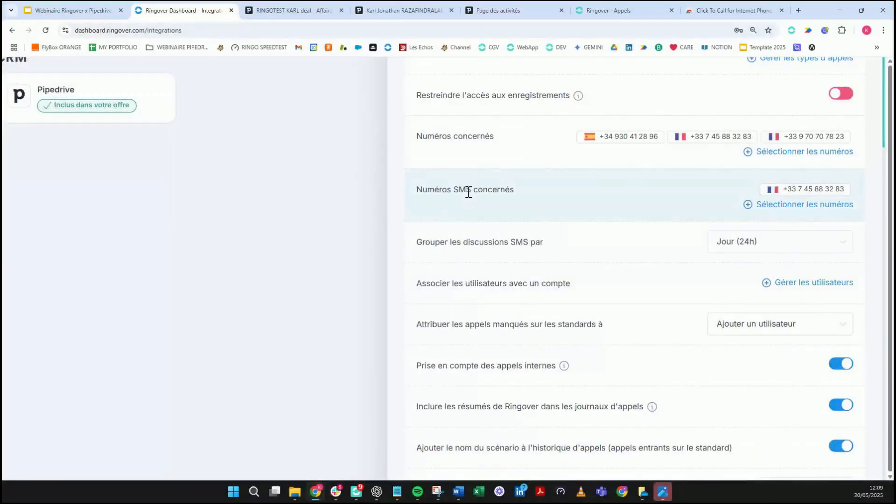
scroll(467, 191, "down", 1)
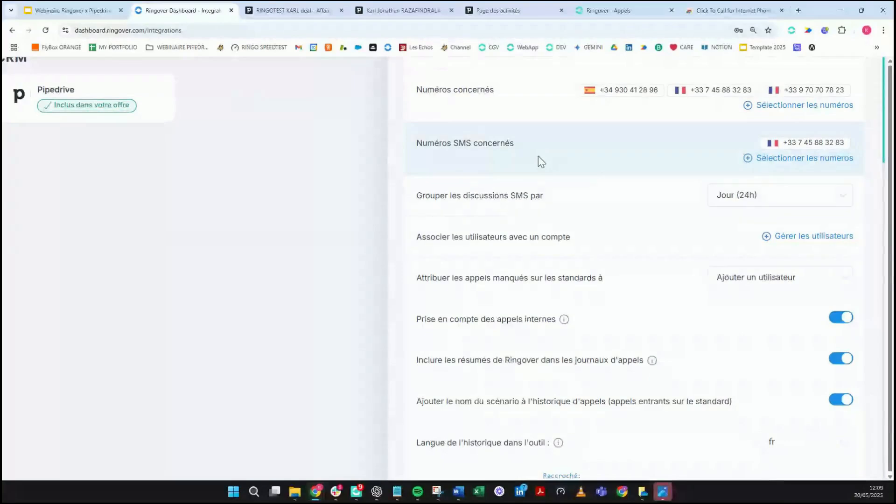
Step: Confirm the single SMS number for logging, then show the 'Grouper les discussions SMS par' options
left_click(848, 158)
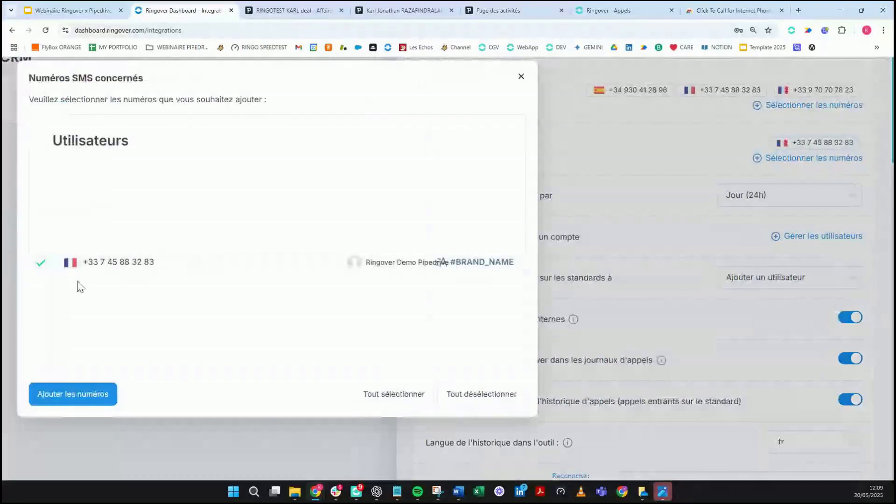
double_click(89, 263)
left_click(67, 398)
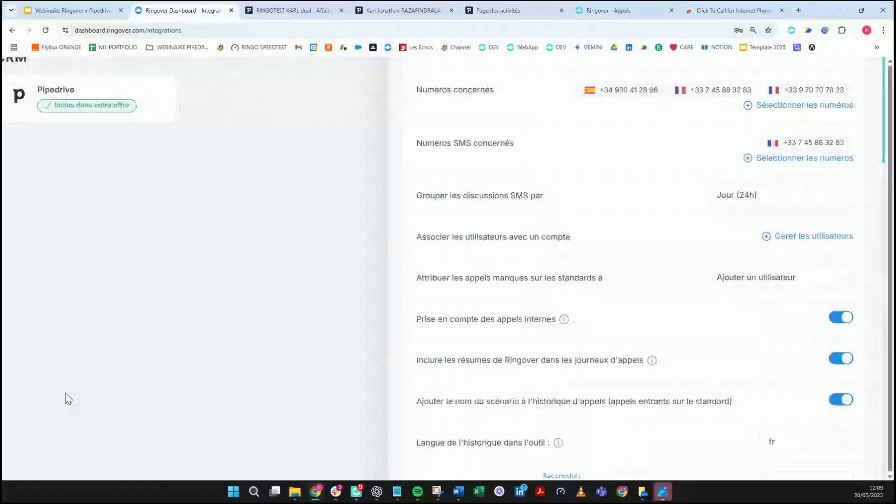
scroll(562, 190, "down", 1)
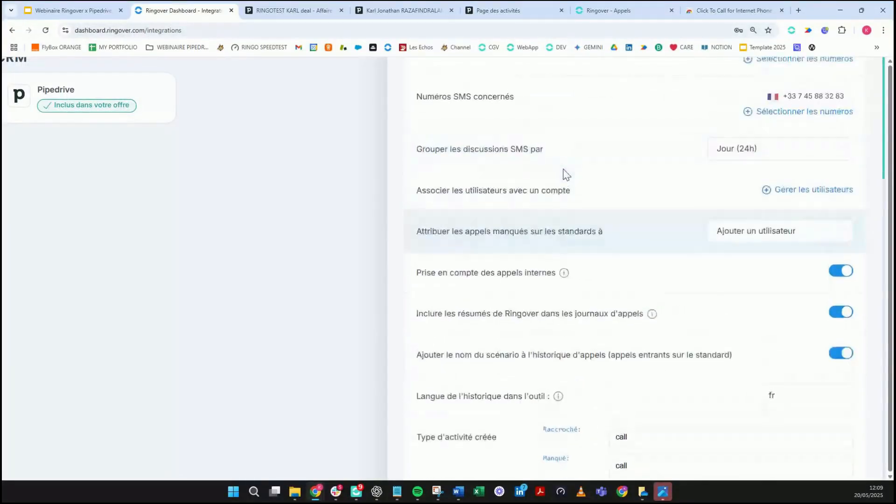
scroll(537, 139, "up", 1)
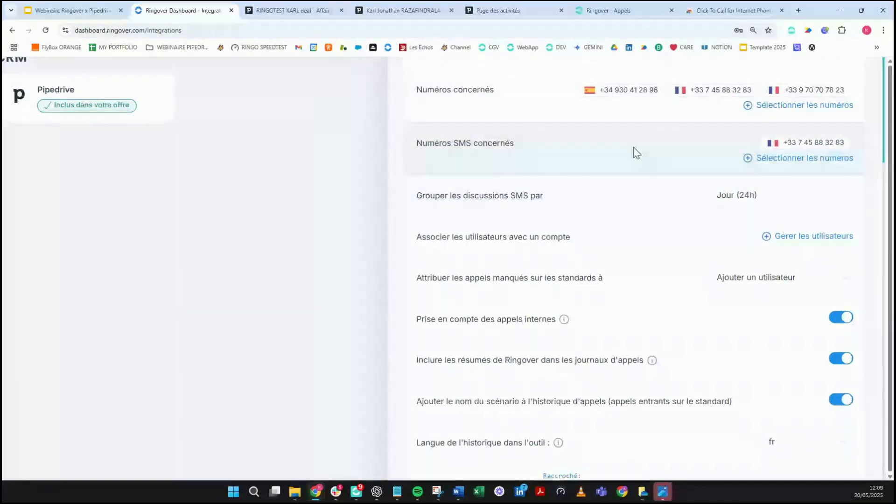
left_click(805, 204)
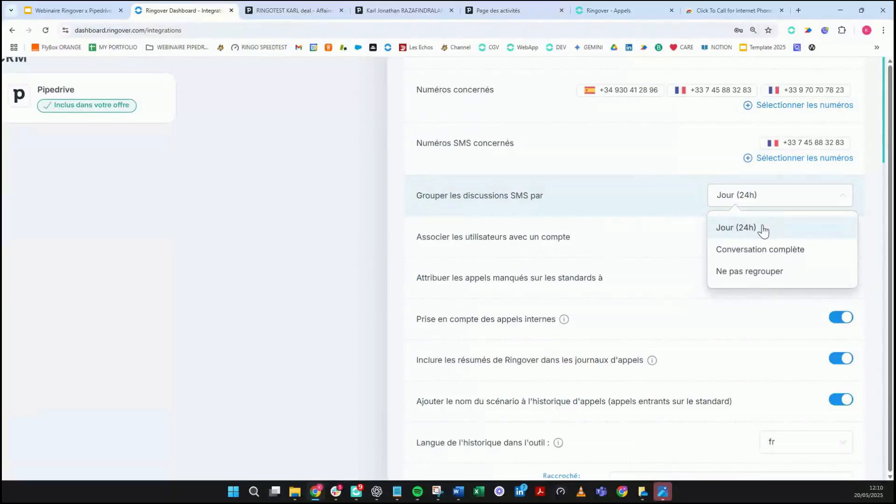
Step: Keep SMS discussions grouped by Jour (24h) and open 'Gérer les utilisateurs'
left_click(679, 252)
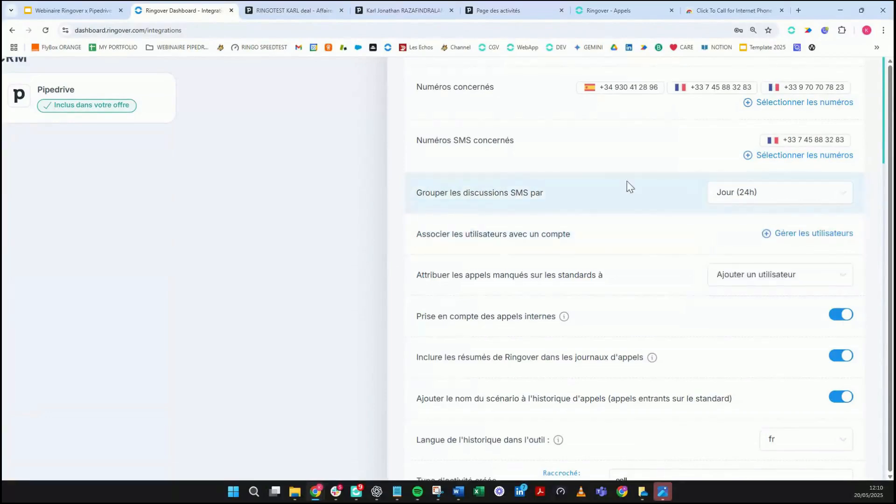
scroll(627, 186, "down", 1)
triple_click(587, 202)
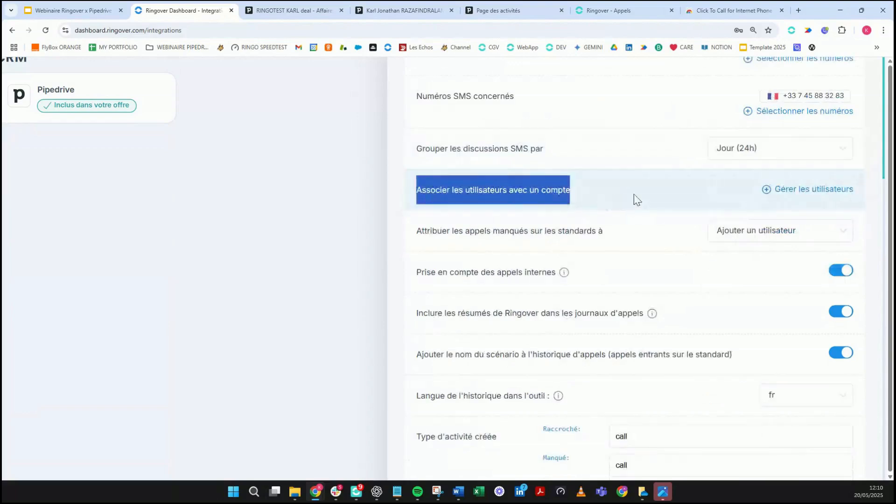
left_click(804, 192)
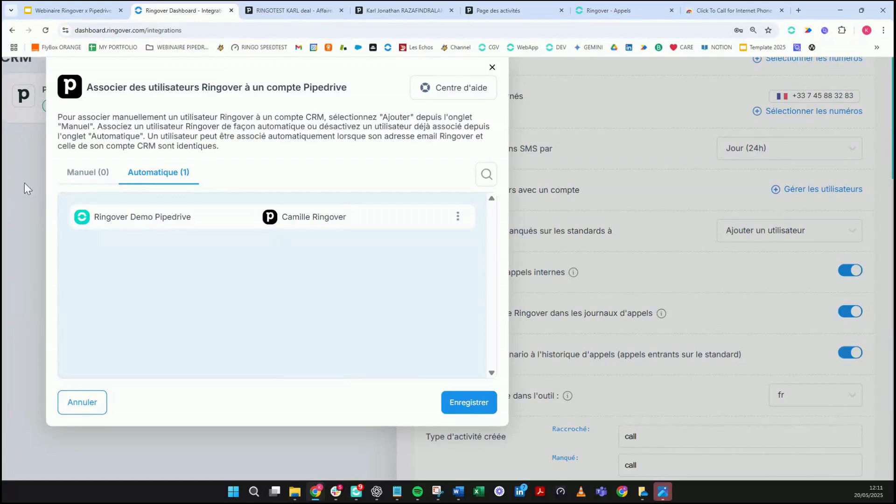
Step: In the Manuel tab, start a new association pairing the Ringover user with a Pipedrive user
left_click(101, 175)
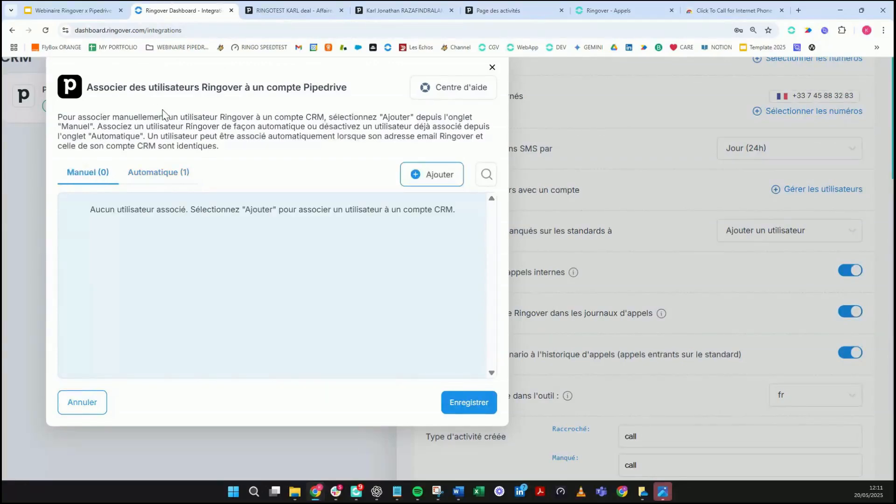
left_click(421, 179)
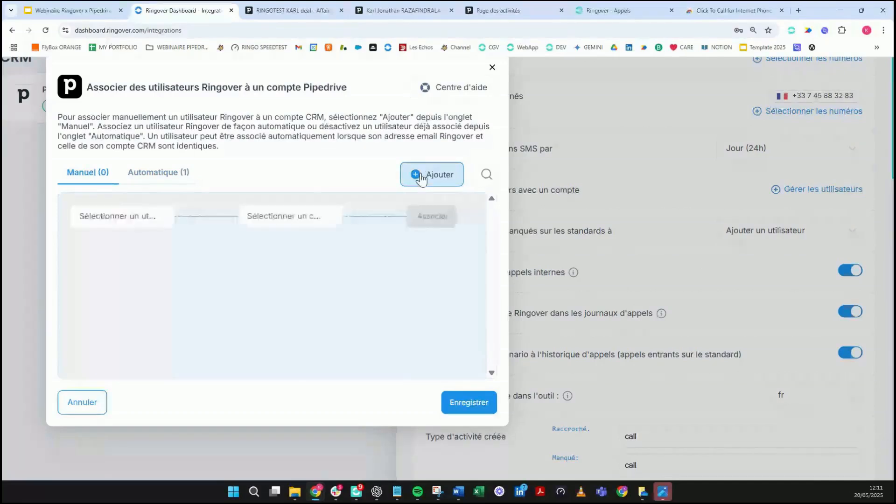
left_click(149, 223)
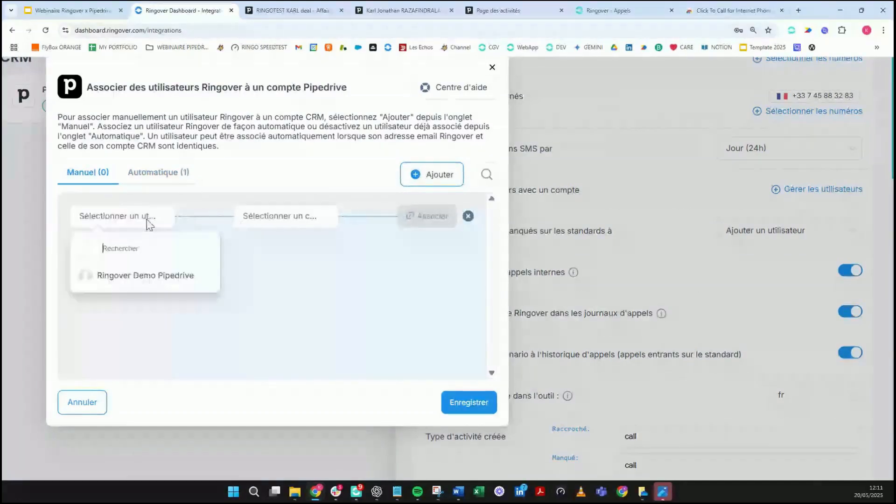
left_click(108, 287)
left_click(276, 224)
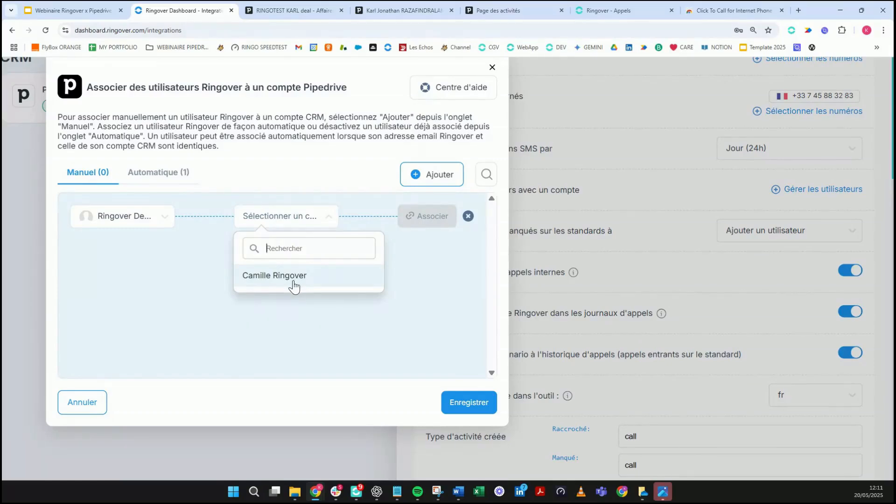
left_click(305, 275)
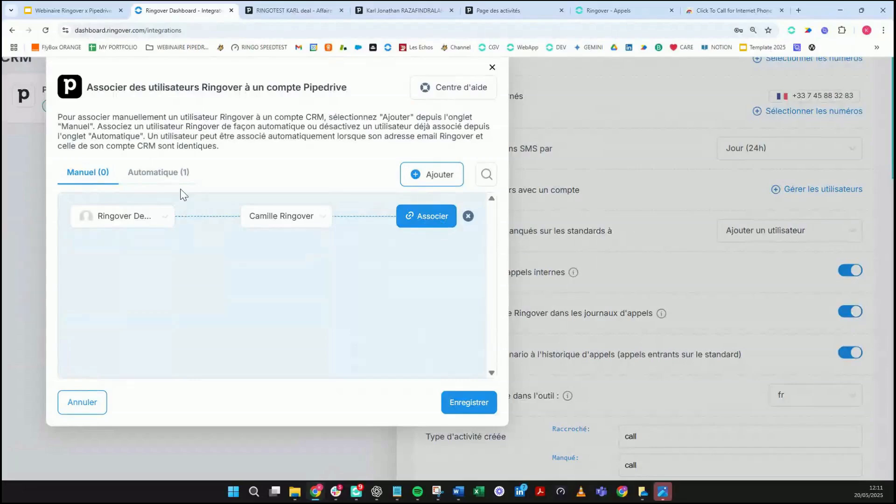
Step: Check the user's existing link in the Automatique tab and close the association window
left_click(158, 172)
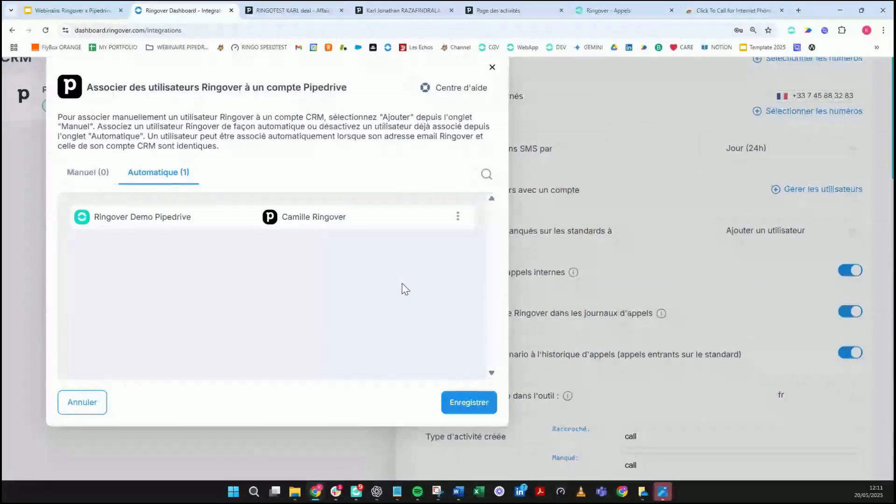
scroll(401, 289, "up", 1)
scroll(405, 288, "up", 1)
left_click(588, 329)
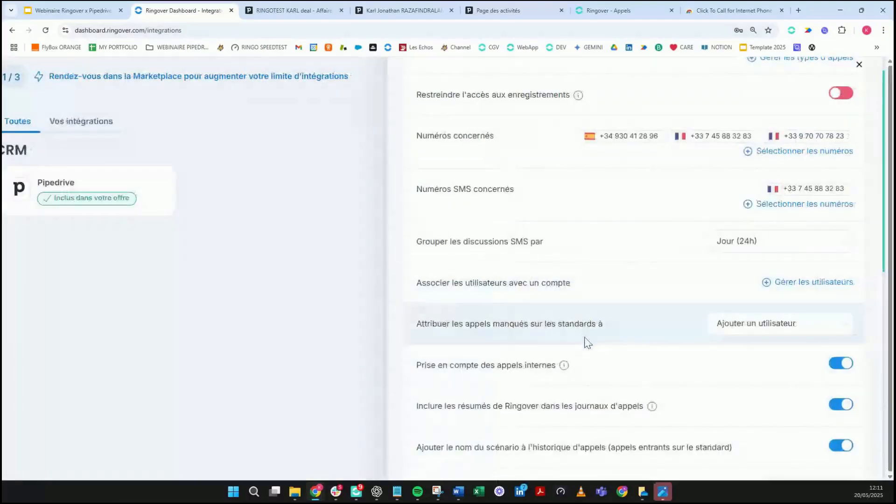
scroll(625, 333, "down", 1)
scroll(624, 337, "down", 3)
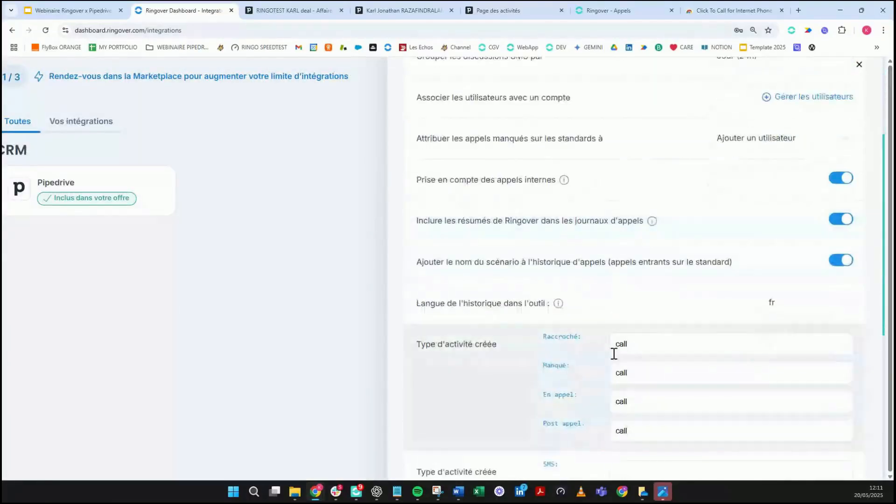
scroll(595, 218, "up", 2)
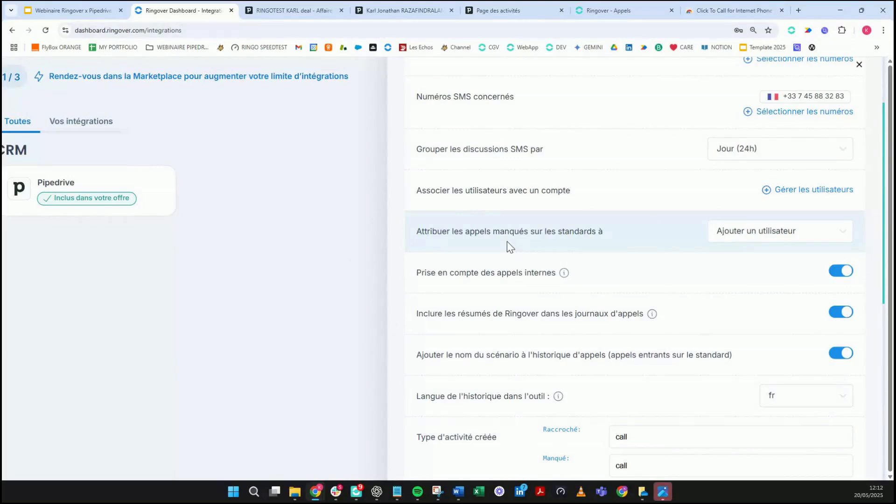
left_click(811, 229)
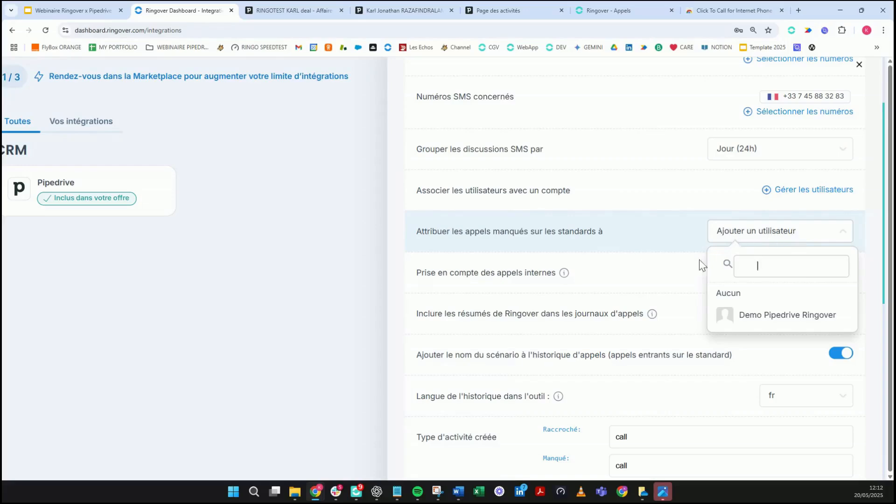
left_click(671, 247)
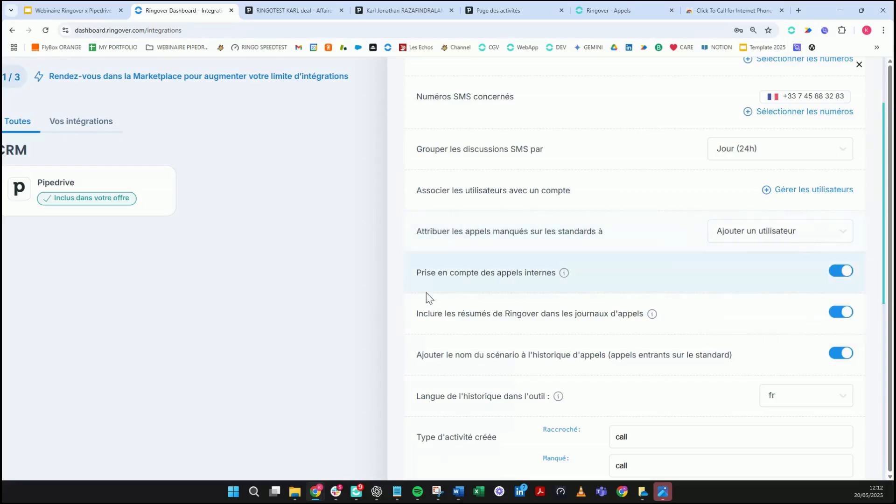
scroll(634, 254, "down", 3)
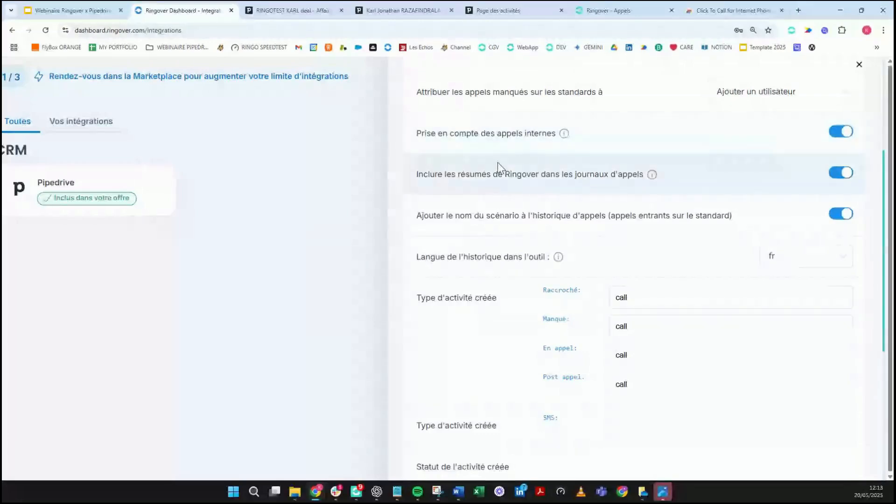
Step: Scroll through the activity settings, then switch to the contact's Pipedrive page with its call history
scroll(498, 163, "down", 1)
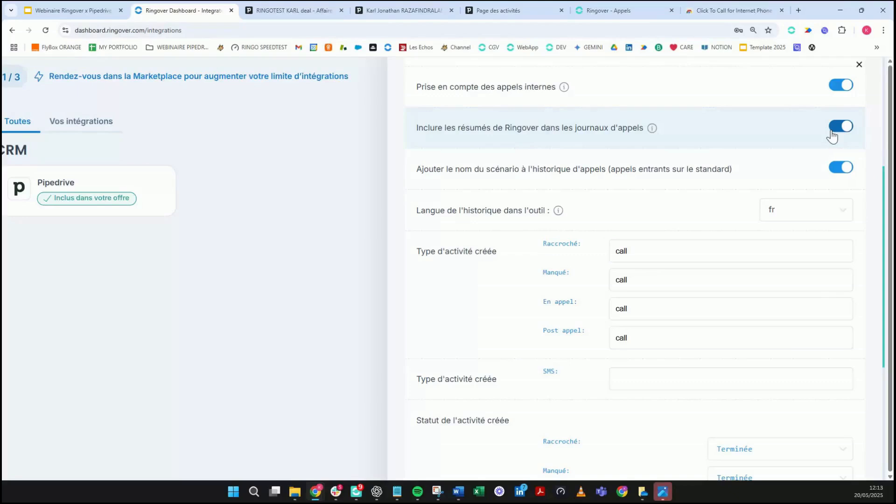
scroll(560, 189, "down", 1)
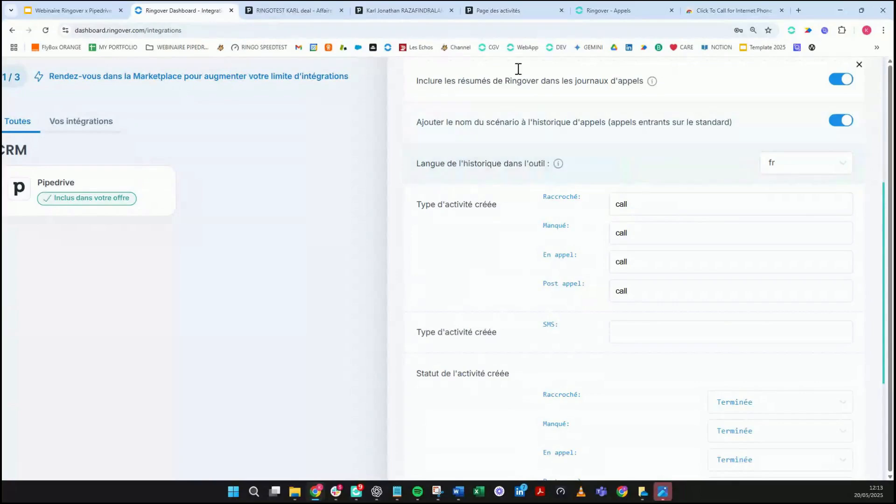
left_click(427, 15)
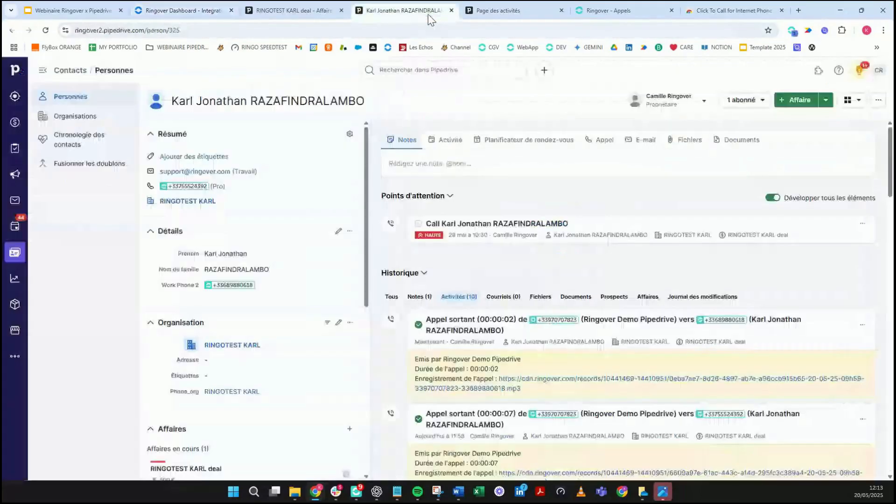
Step: Review the logged calls on the contact's Historique timeline, including the 11:34 incoming call, then return to Ringover
scroll(455, 337, "down", 8)
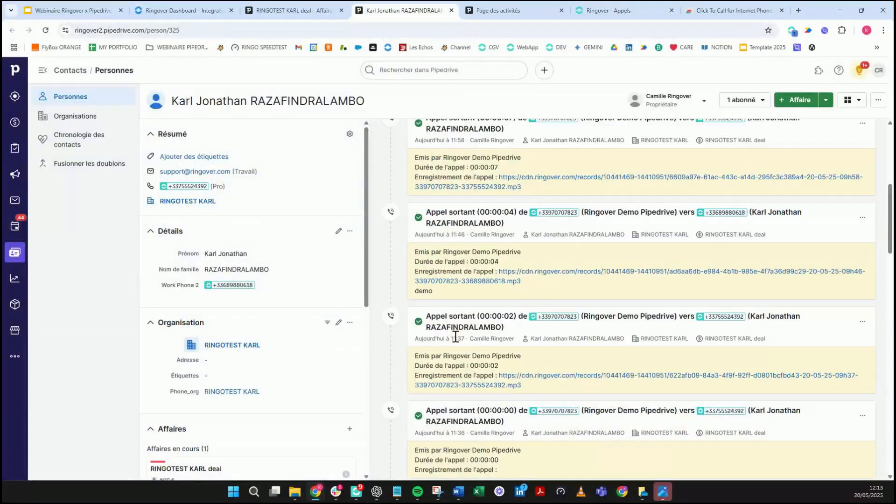
scroll(456, 337, "down", 5)
scroll(461, 353, "down", 3)
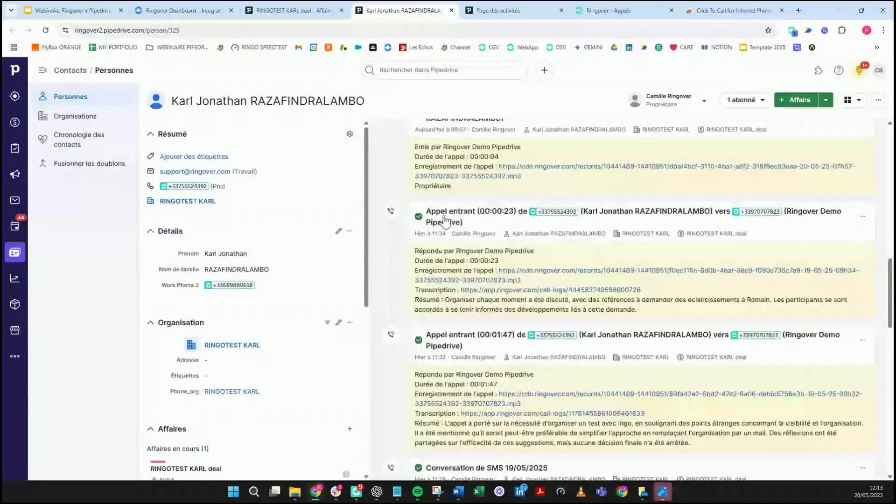
scroll(445, 222, "up", 1)
left_click_drag(426, 242, 599, 255)
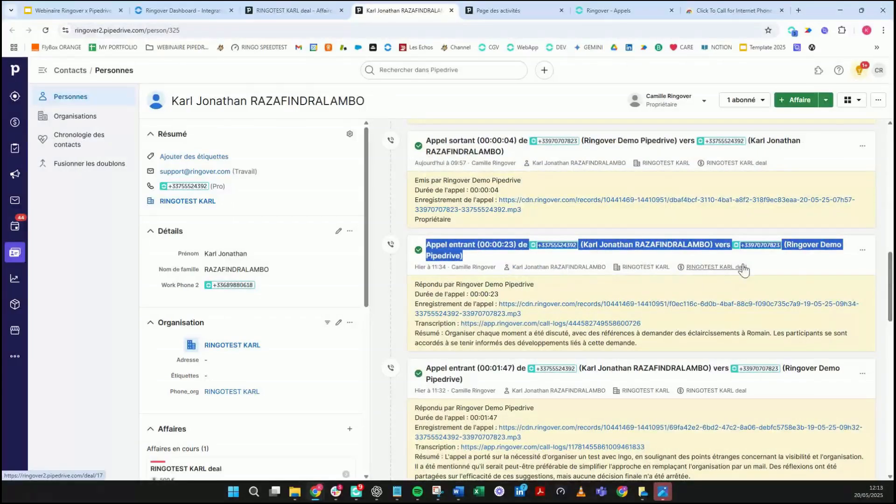
left_click(177, 13)
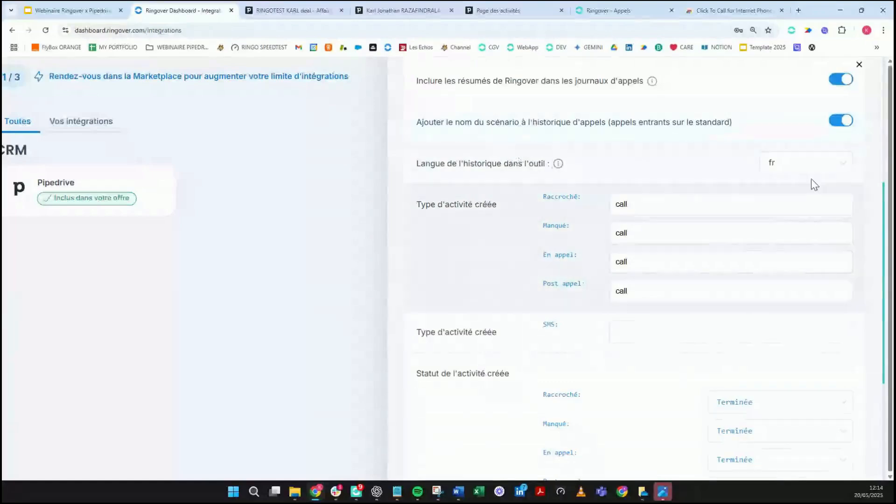
scroll(521, 258, "down", 1)
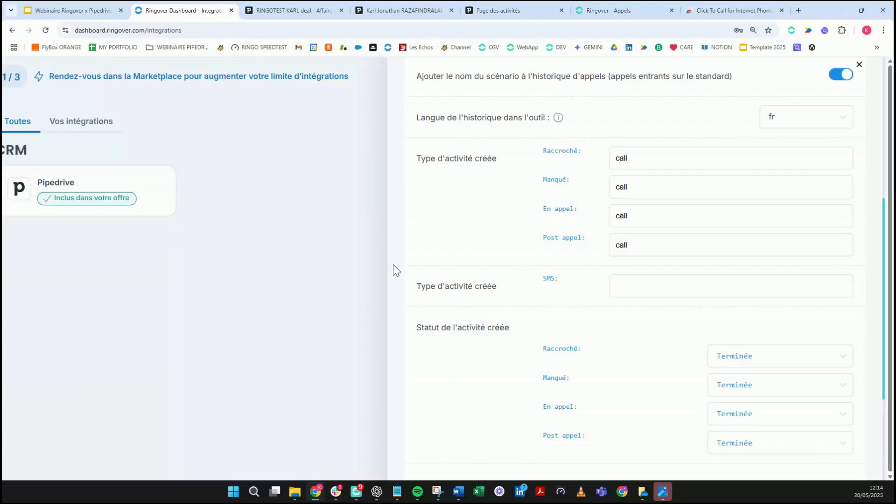
scroll(596, 170, "down", 2)
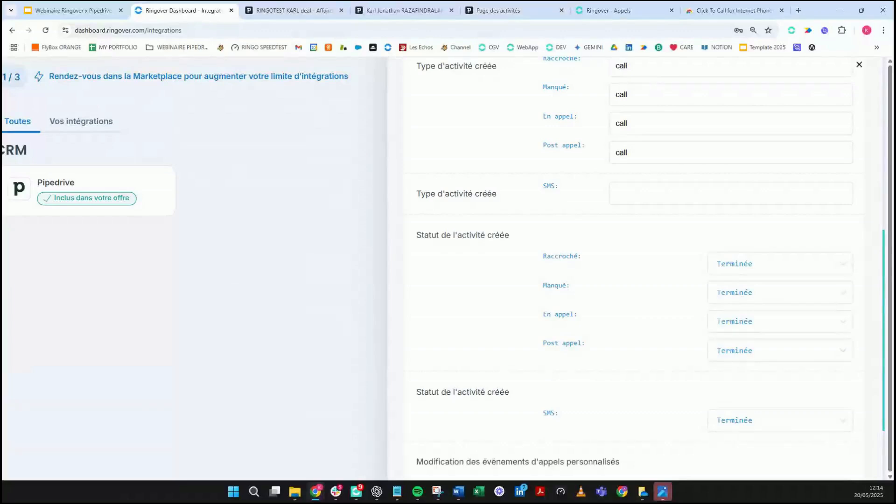
scroll(630, 295, "down", 1)
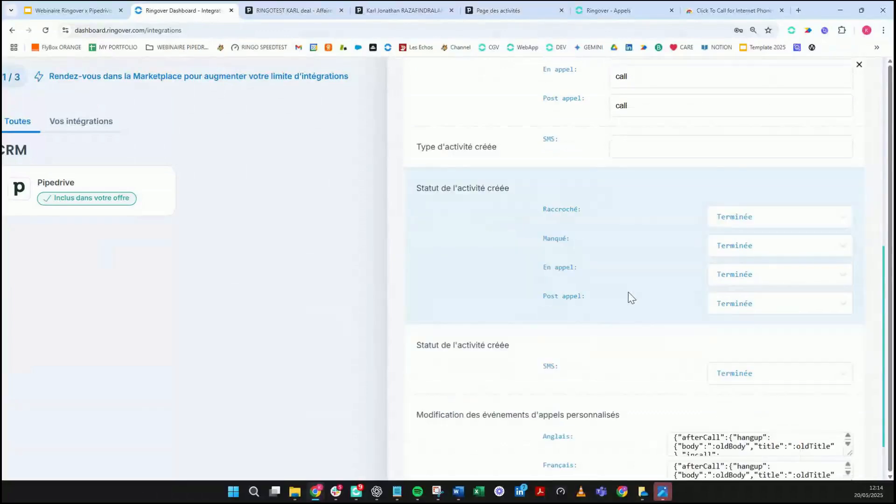
scroll(630, 295, "down", 1)
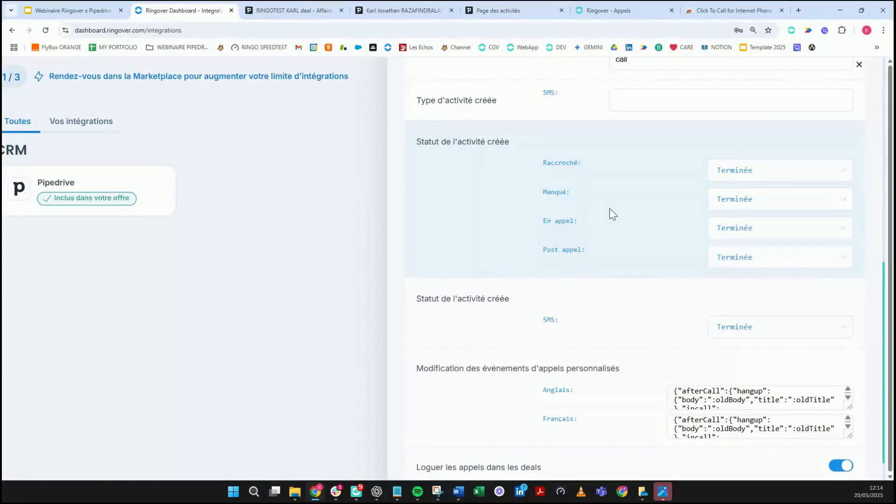
left_click(773, 177)
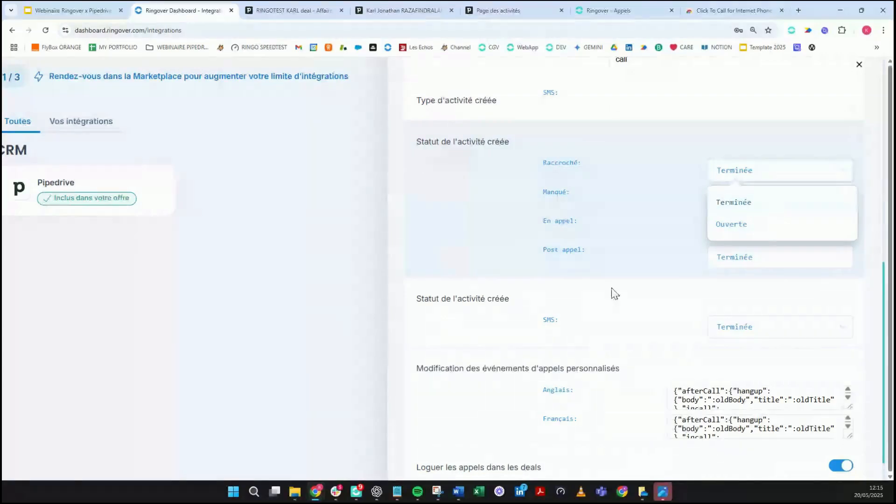
left_click(496, 199)
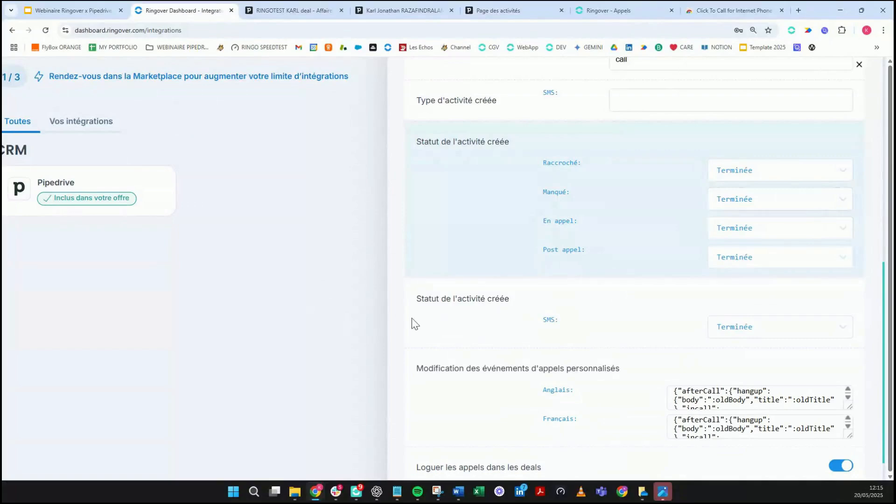
scroll(681, 280, "down", 2)
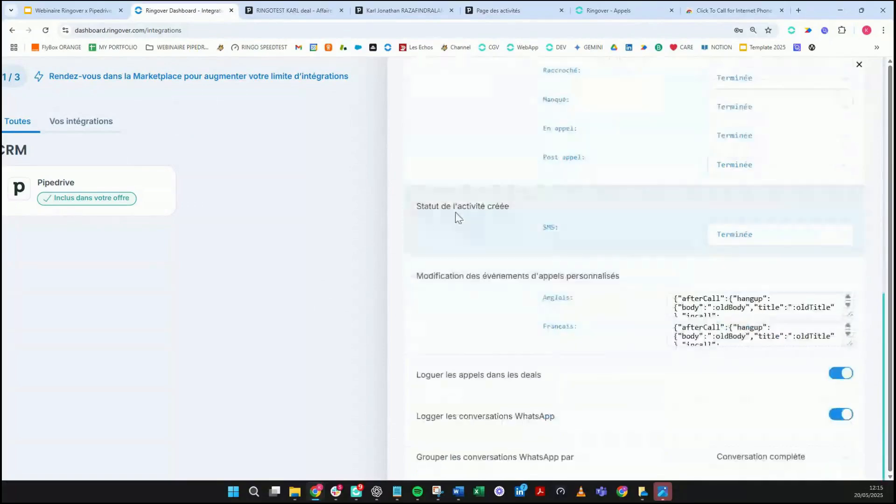
Step: Check the SMS activity status options and leave them unchanged
left_click_drag(481, 218, 495, 218)
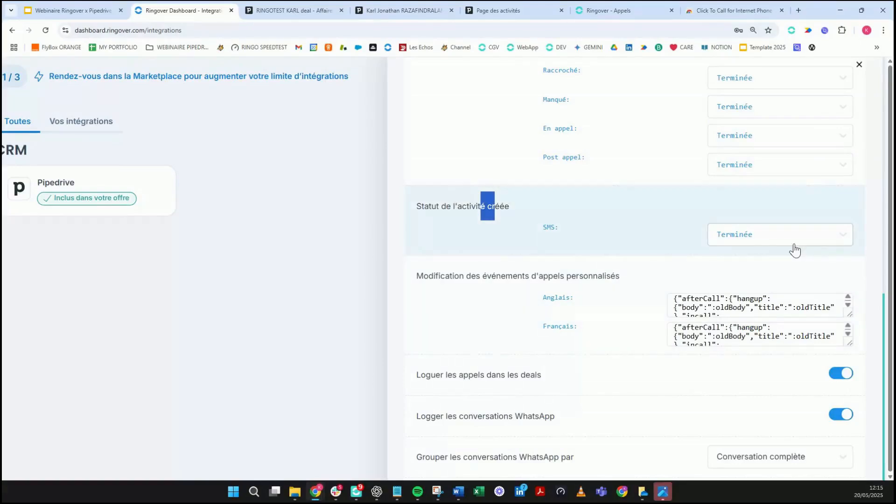
left_click(795, 250)
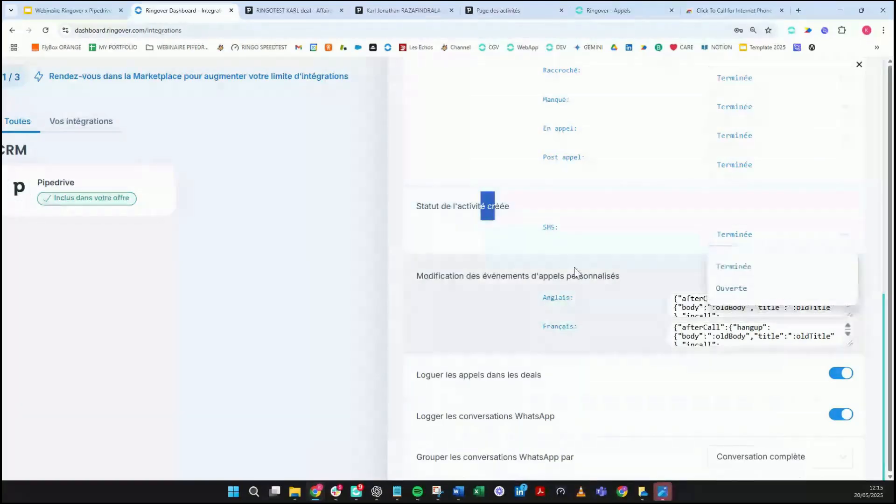
left_click(580, 250)
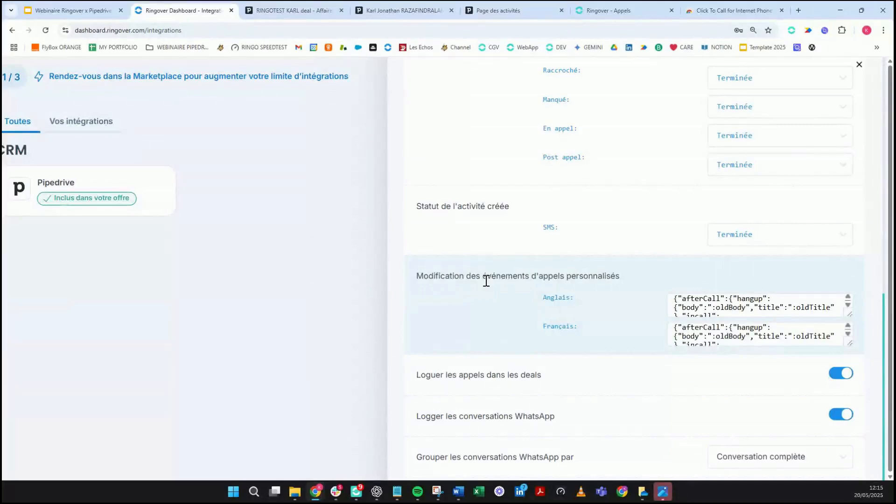
Step: Scroll down to the WhatsApp logging, contact creation and contact sync settings
scroll(486, 280, "down", 1)
scroll(486, 281, "down", 5)
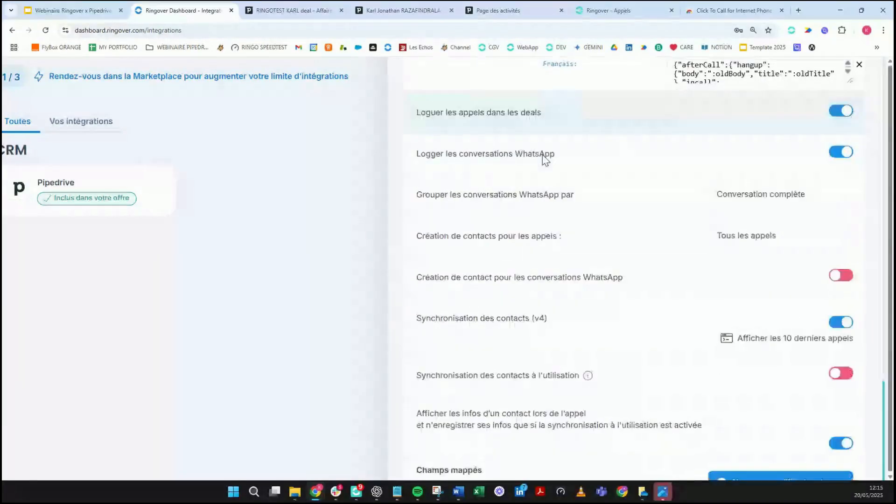
scroll(489, 99, "down", 1)
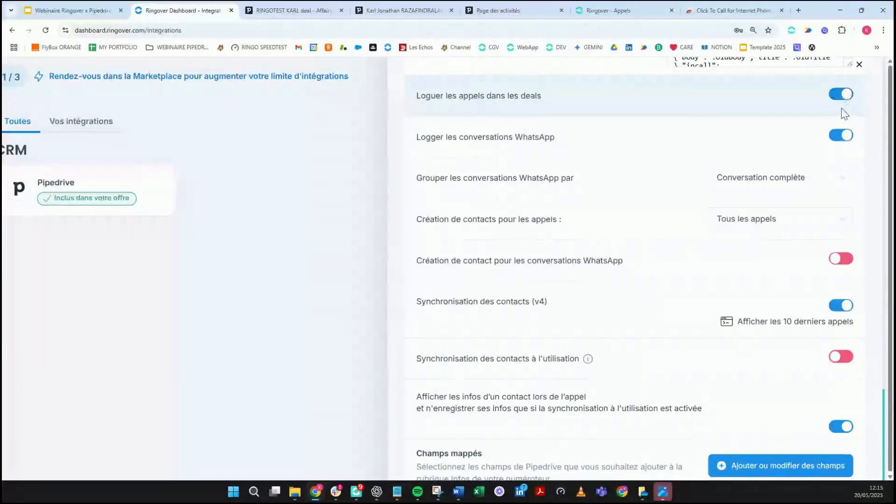
scroll(524, 176, "down", 1)
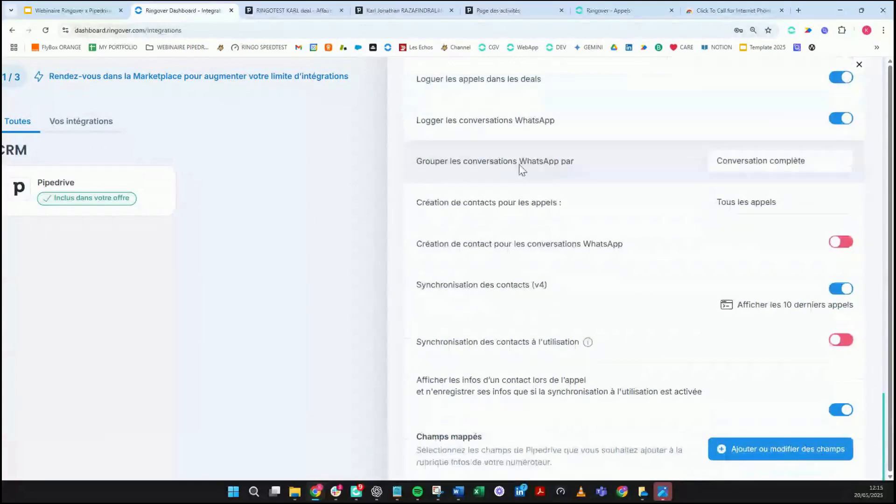
double_click(448, 91)
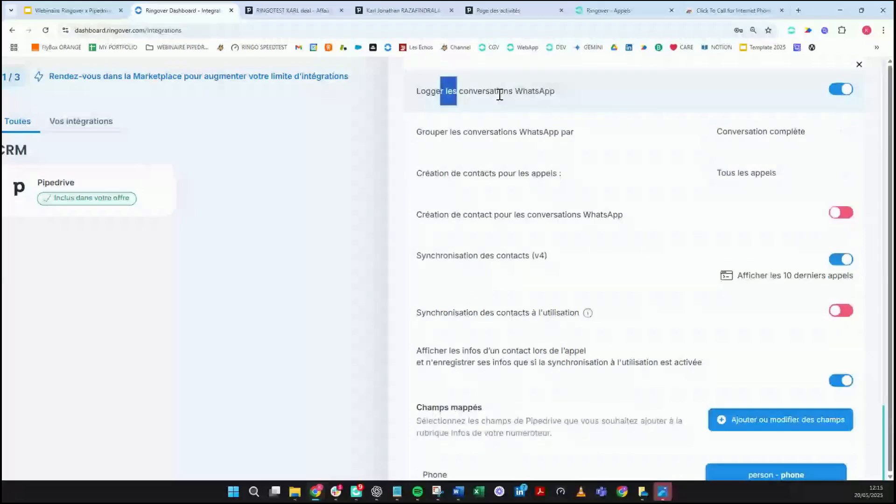
left_click_drag(500, 95, 545, 106)
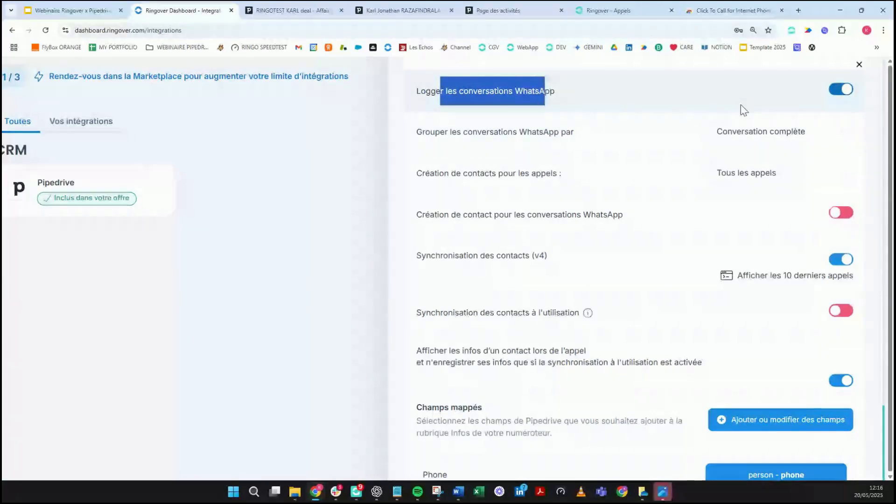
scroll(560, 124, "down", 1)
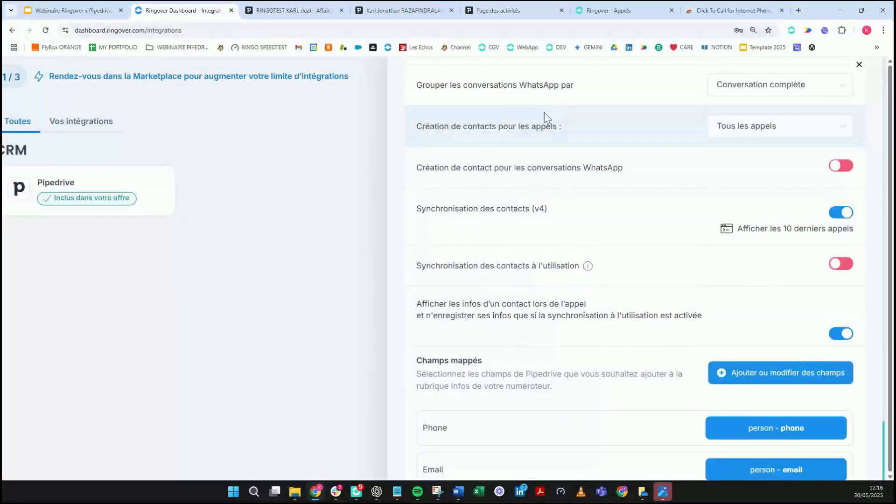
Step: Leave WhatsApp grouping on full conversation and contact creation on Tous les appels, then view the RINGOTEST KARL deal
left_click(735, 85)
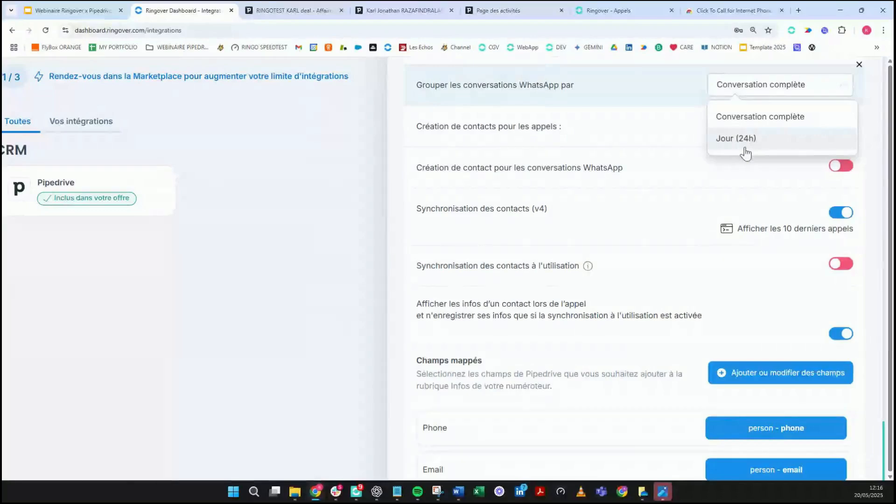
left_click(668, 155)
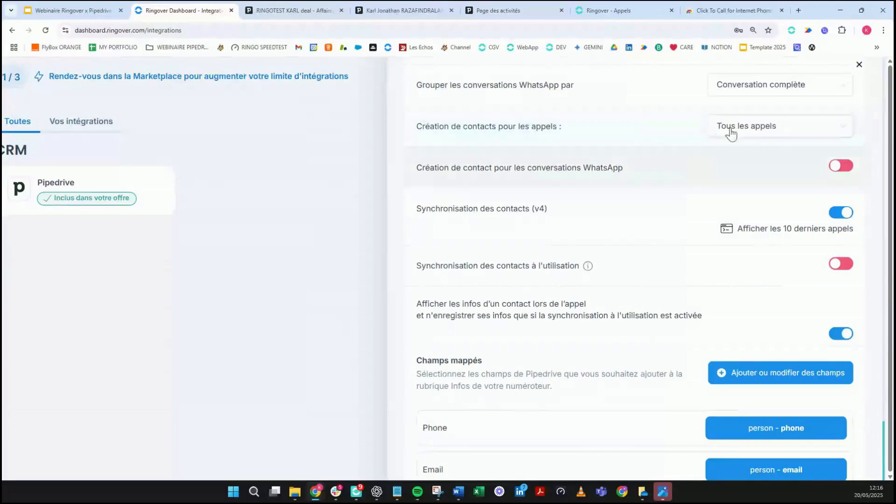
left_click(771, 131)
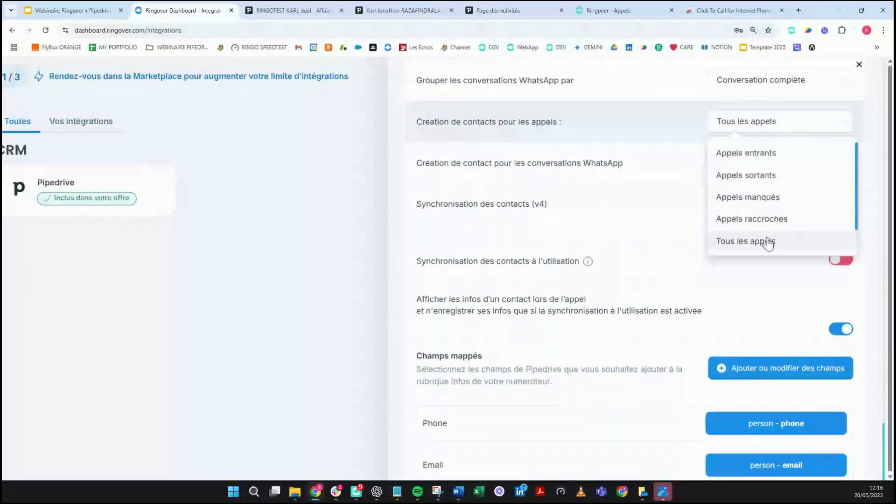
left_click(768, 242)
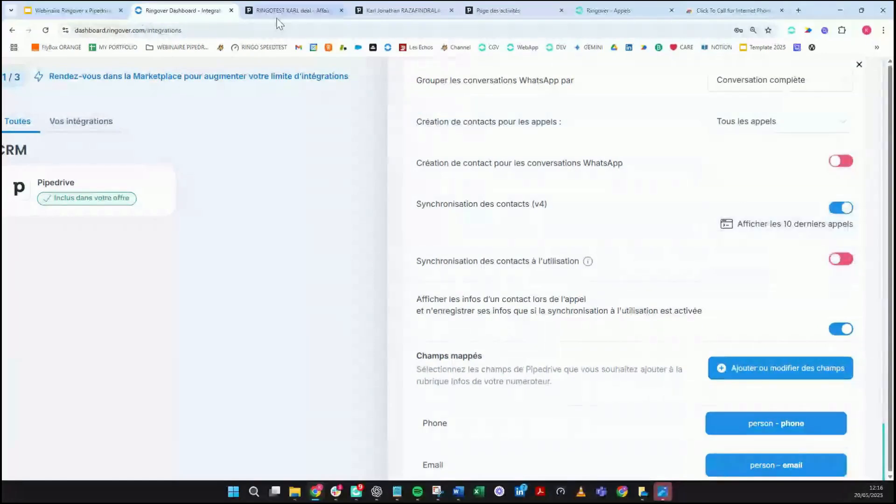
left_click(288, 12)
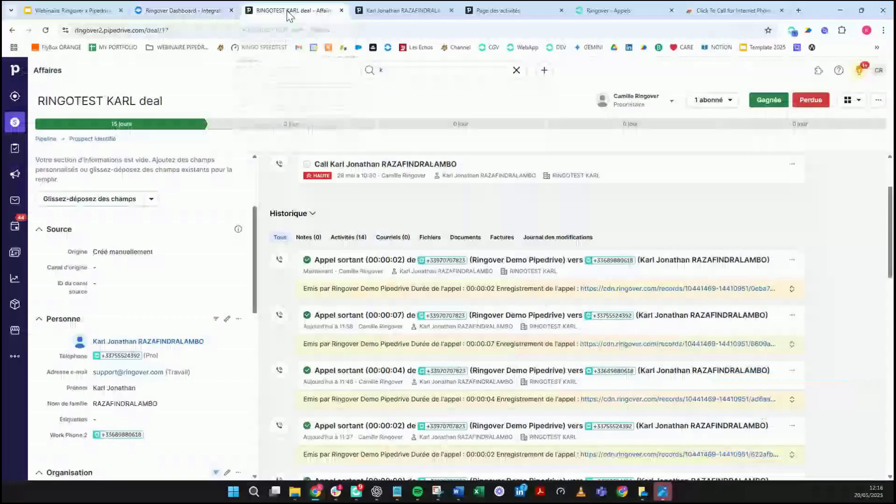
Step: View the auto-created 'Nouveau contact RingOver' person in Pipedrive, then reopen Ringover's call contact-creation options
left_click(15, 252)
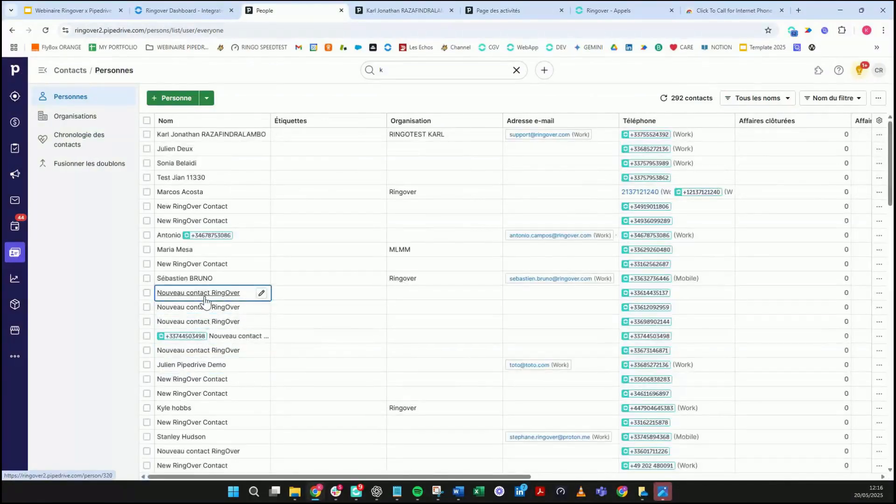
mouse_move(204, 301)
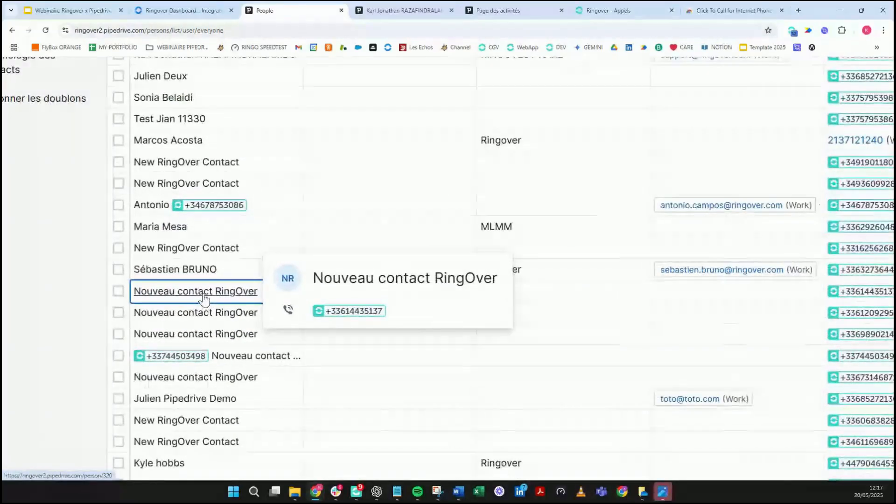
left_click(204, 299)
scroll(205, 299, "up", 5)
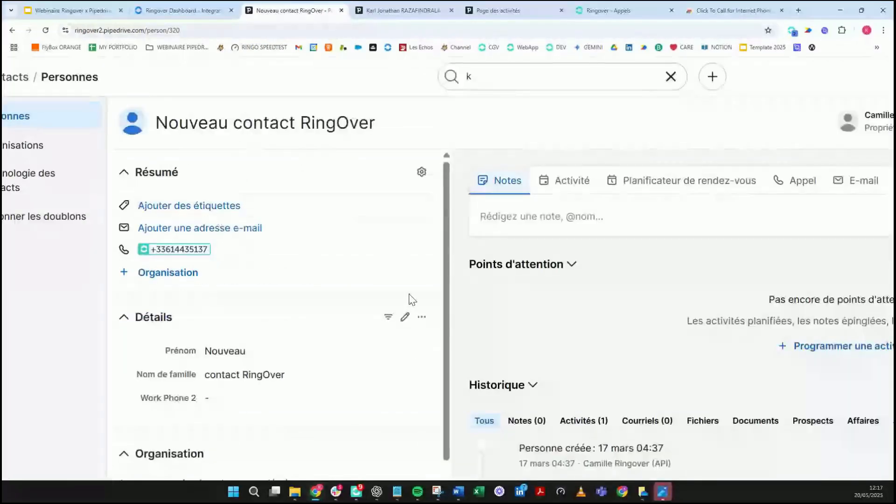
scroll(430, 282, "down", 3)
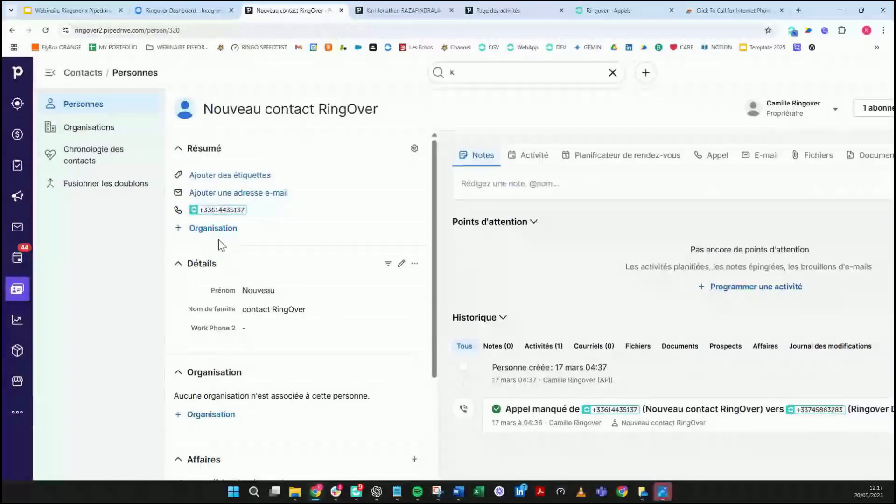
key("ctrl+shift+Tab")
left_click(791, 127)
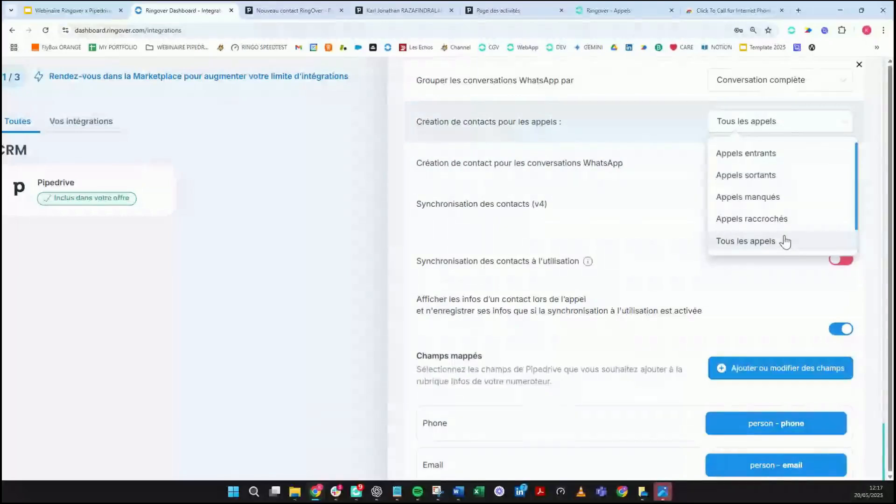
Step: Set 'Création de contacts pour les appels' to Appels sortants
scroll(787, 240, "down", 1)
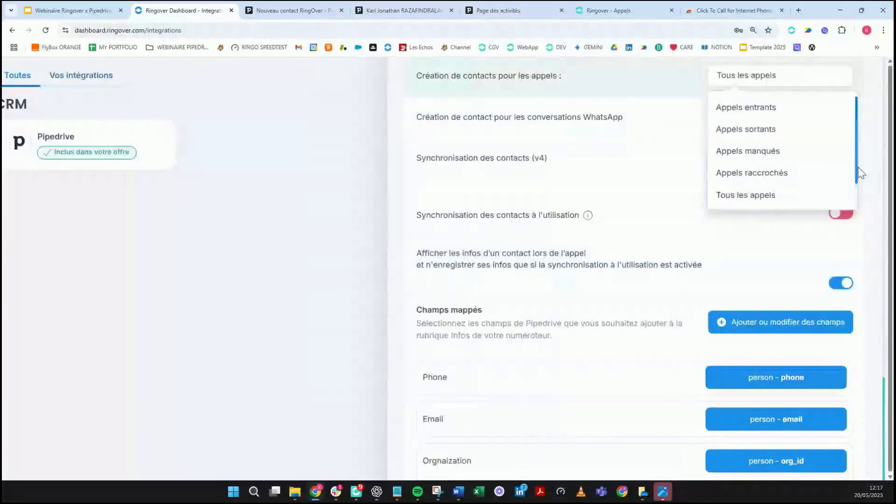
left_click_drag(859, 182, 854, 177)
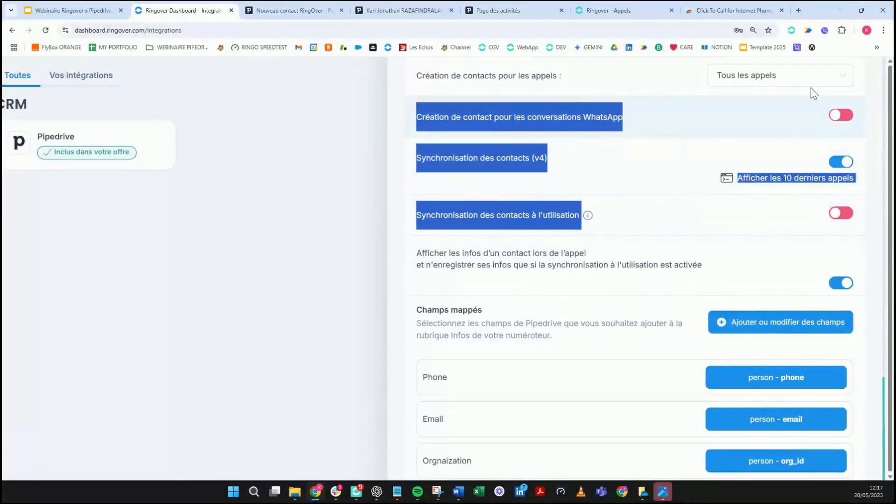
left_click(818, 77)
scroll(849, 163, "down", 1)
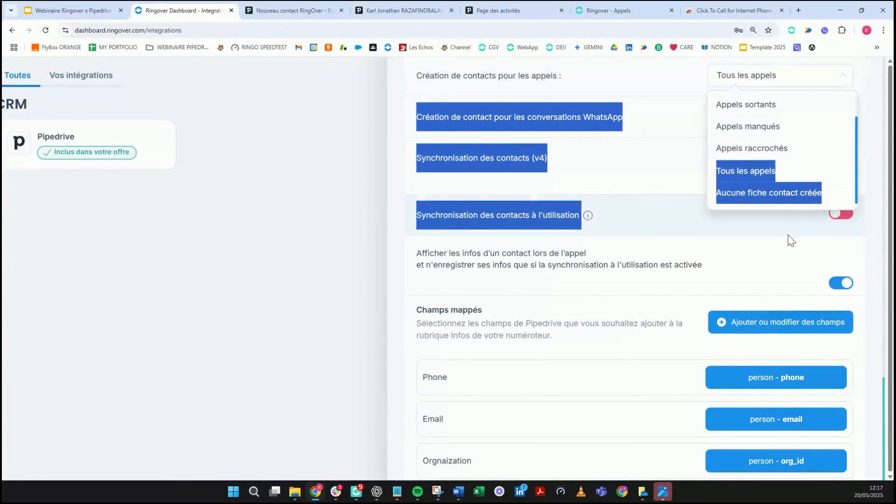
left_click(794, 201)
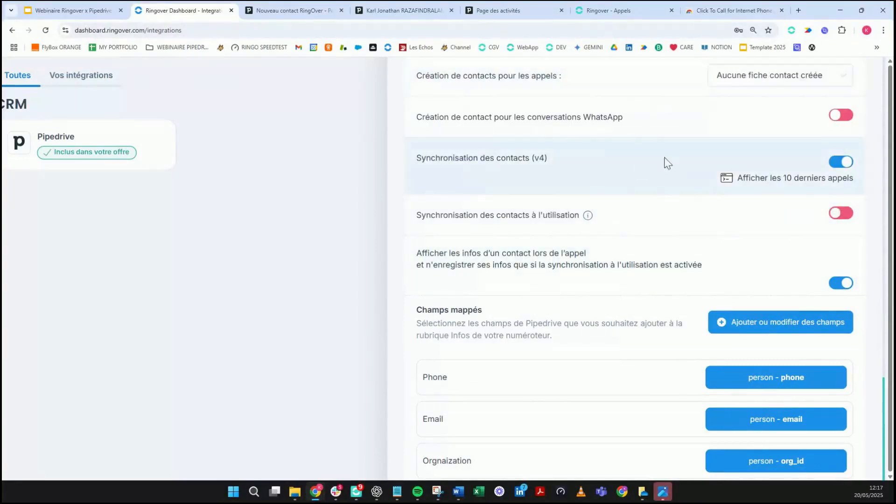
scroll(661, 172, "up", 1)
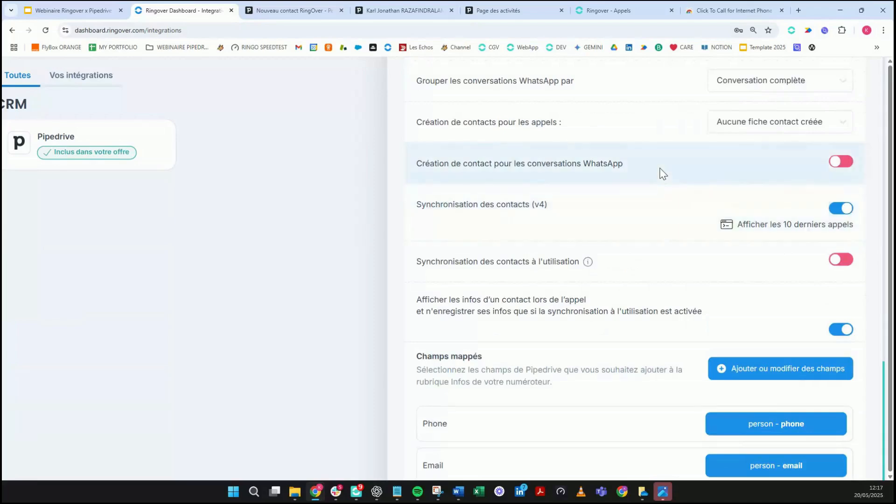
left_click(752, 127)
scroll(751, 224, "up", 3)
left_click(721, 289)
scroll(667, 297, "down", 2)
Step: Turn off Synchronisation des contacts (v4) and turn on Synchronisation à l'utilisation
left_click_drag(418, 211, 666, 220)
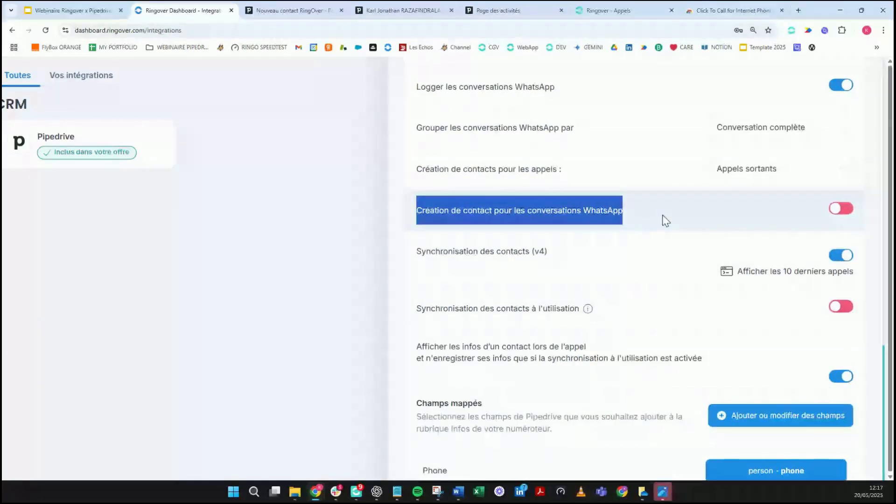
scroll(667, 221, "down", 1)
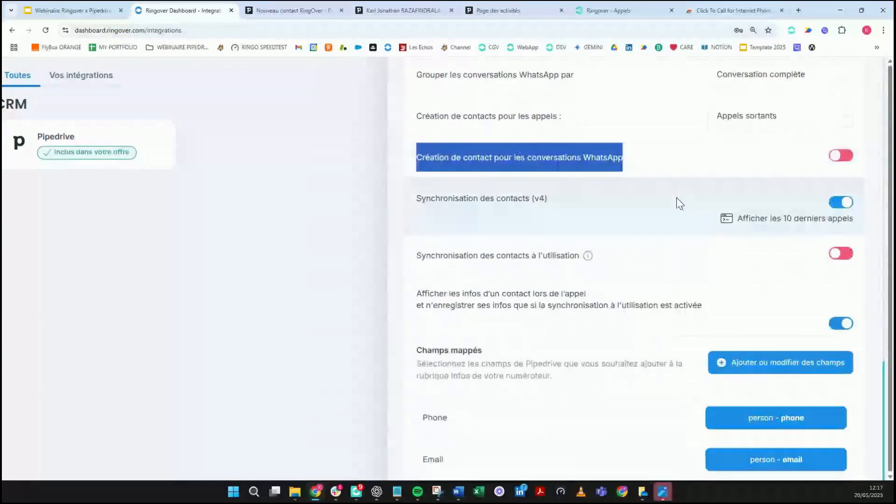
scroll(680, 204, "down", 1)
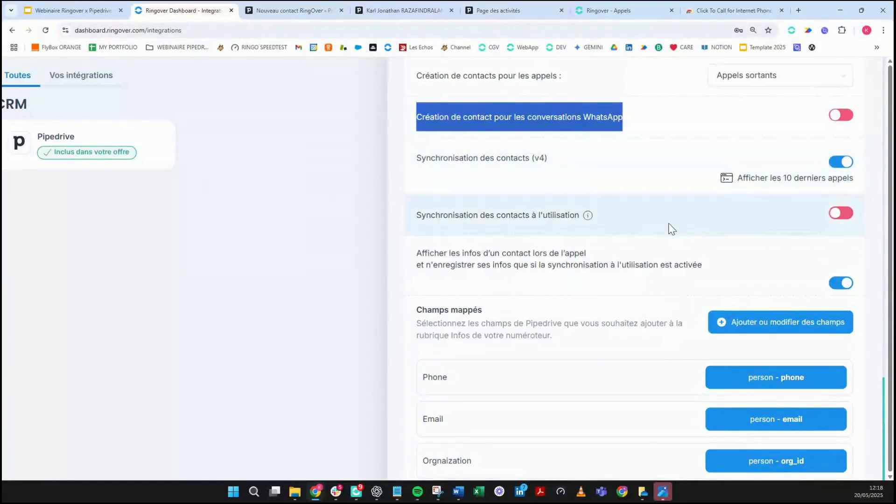
left_click(846, 162)
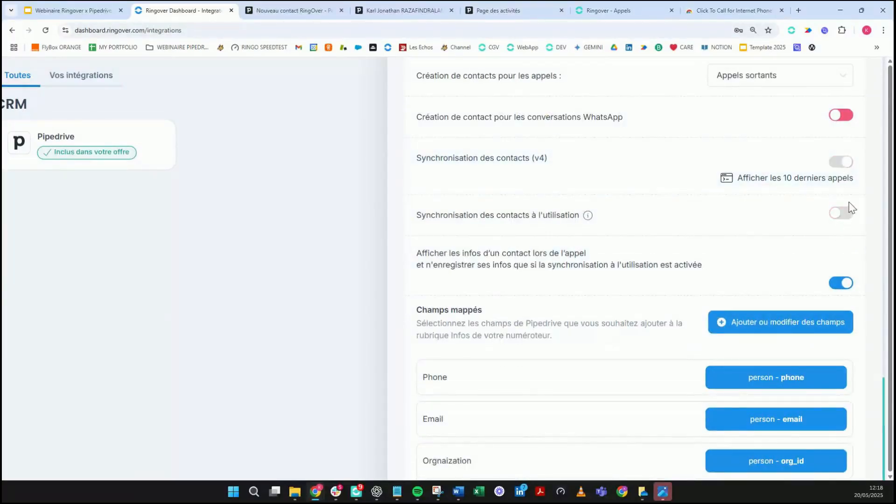
left_click(844, 164)
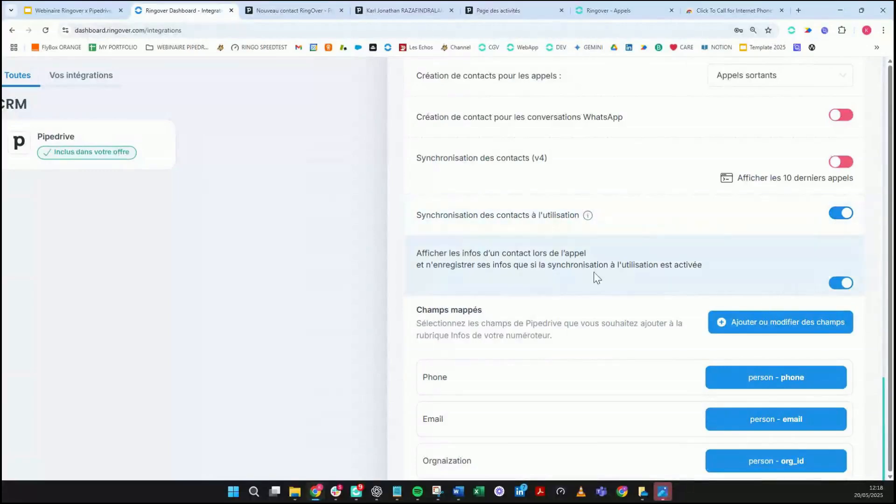
left_click_drag(416, 253, 693, 299)
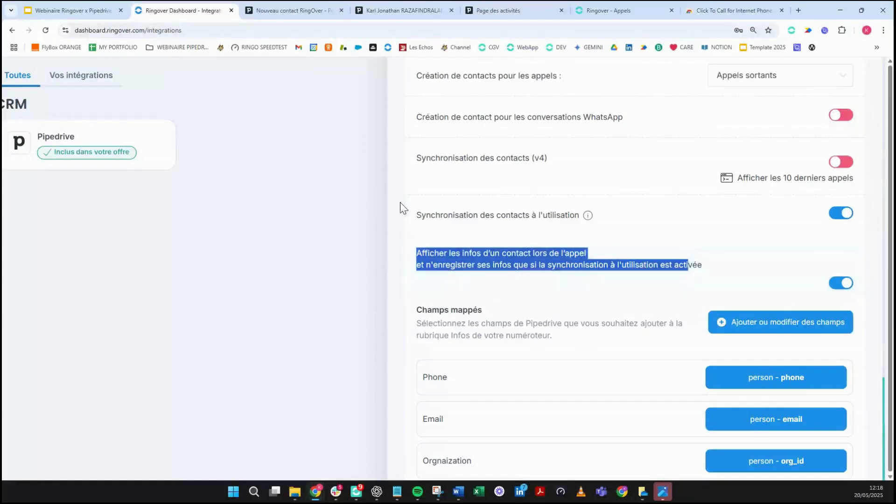
left_click_drag(400, 206, 565, 216)
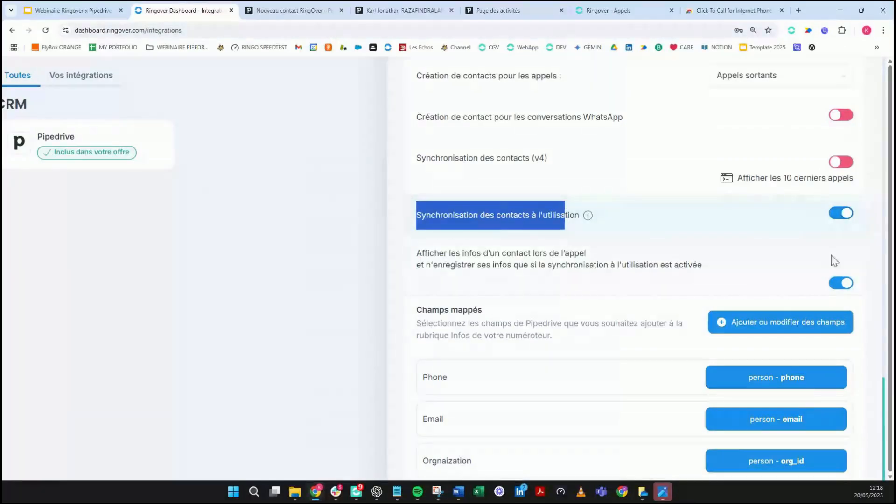
left_click(697, 212)
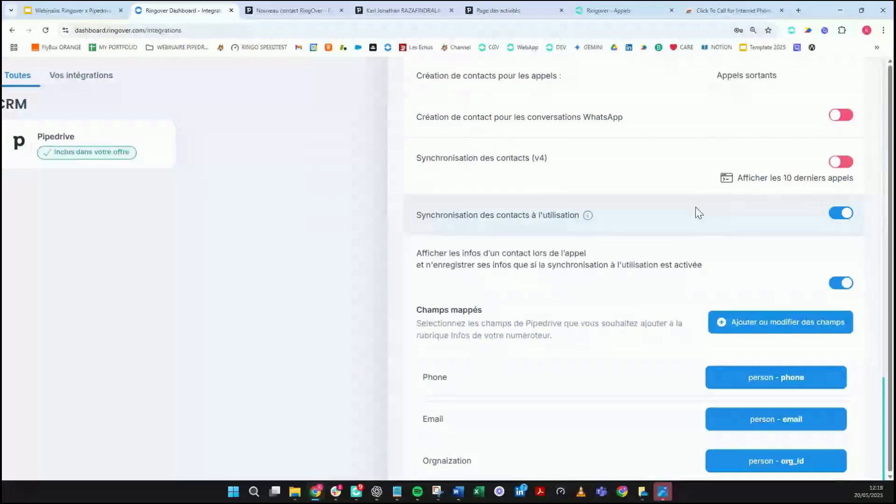
scroll(587, 251, "down", 1)
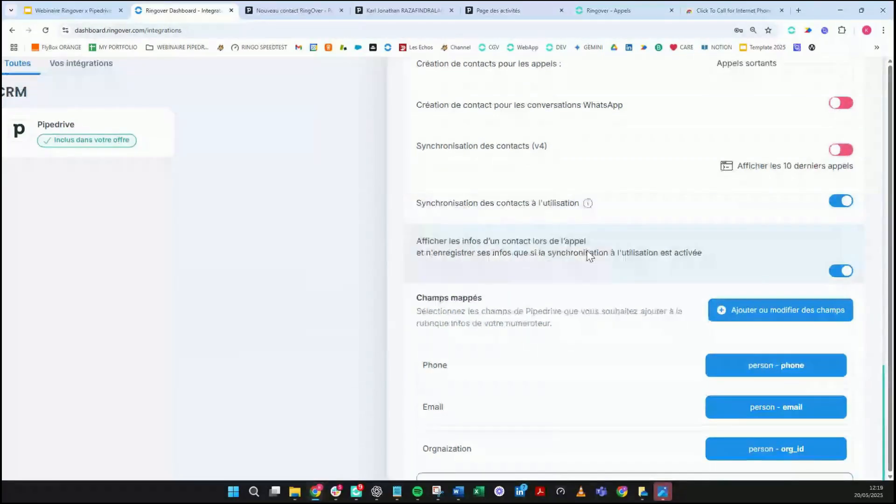
scroll(587, 250, "down", 3)
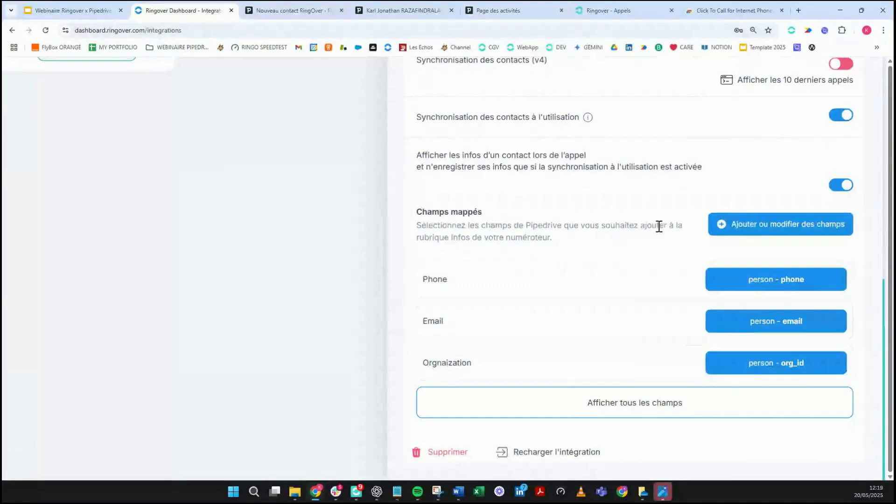
Step: Inspect the Pipedrive field mapping's Persons fields, then close the mapping window without adding a field
left_click(735, 237)
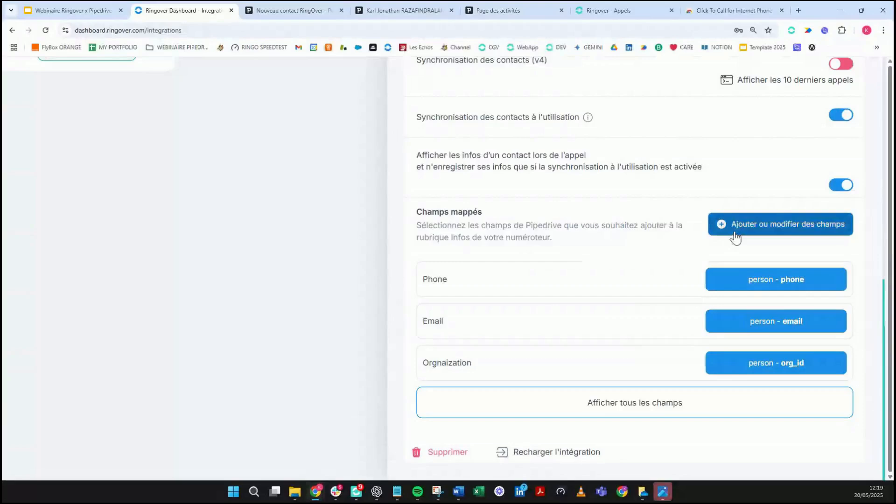
scroll(231, 270, "up", 1)
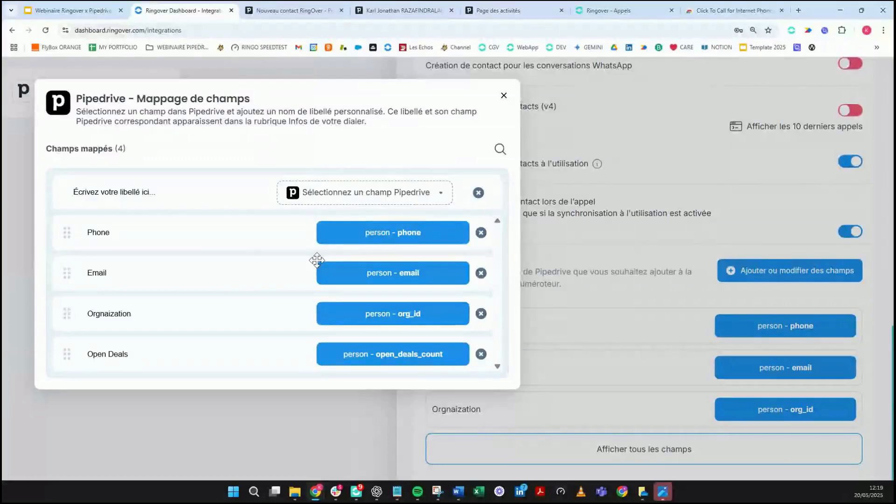
left_click(330, 192)
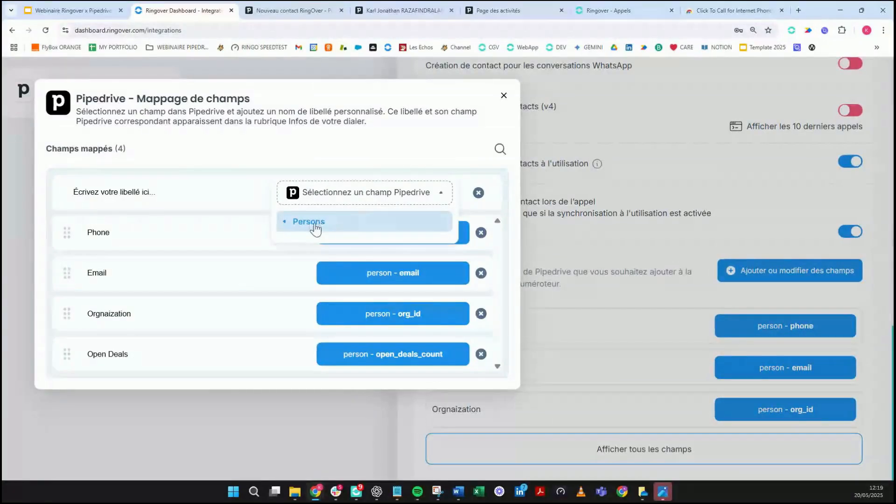
left_click(316, 229)
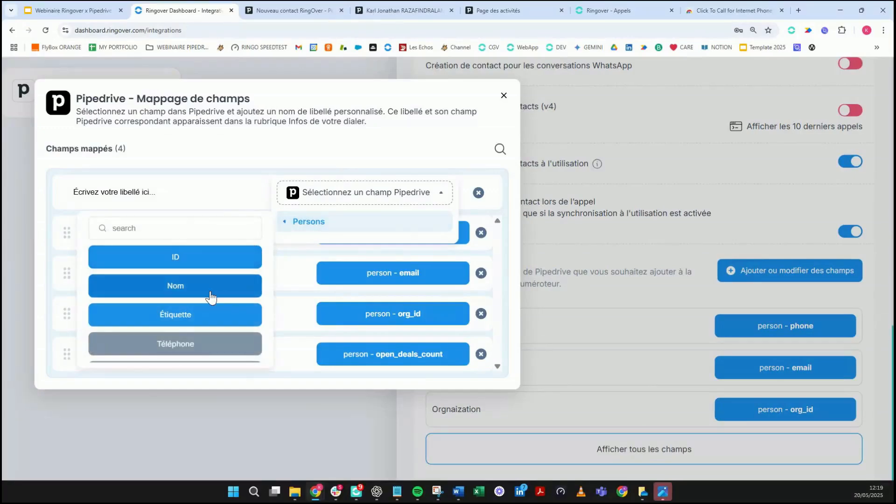
scroll(215, 303, "down", 1)
scroll(249, 264, "up", 1)
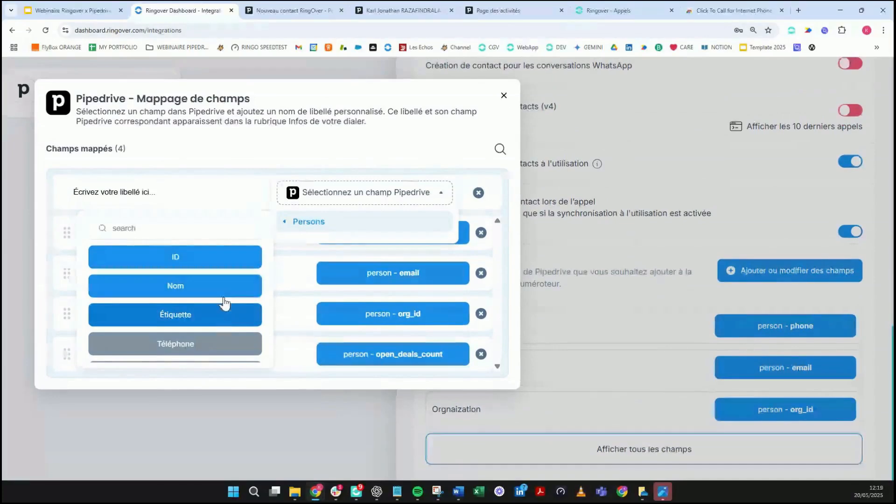
left_click(220, 189)
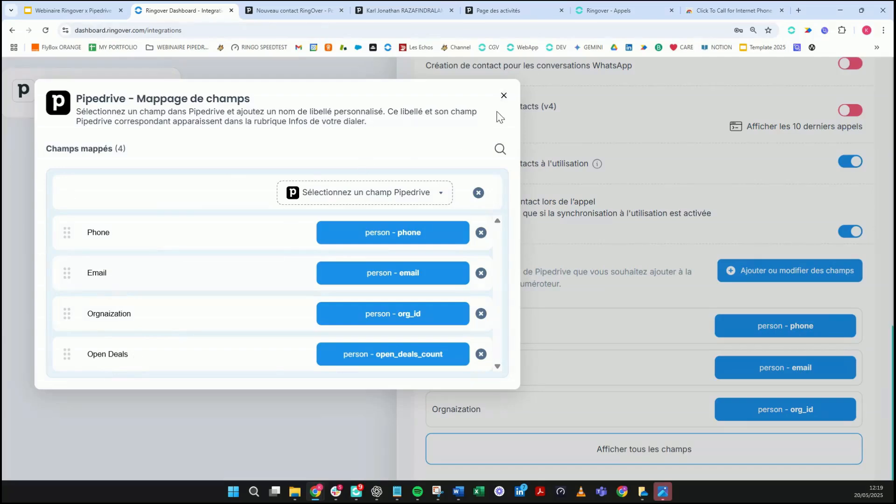
left_click(504, 95)
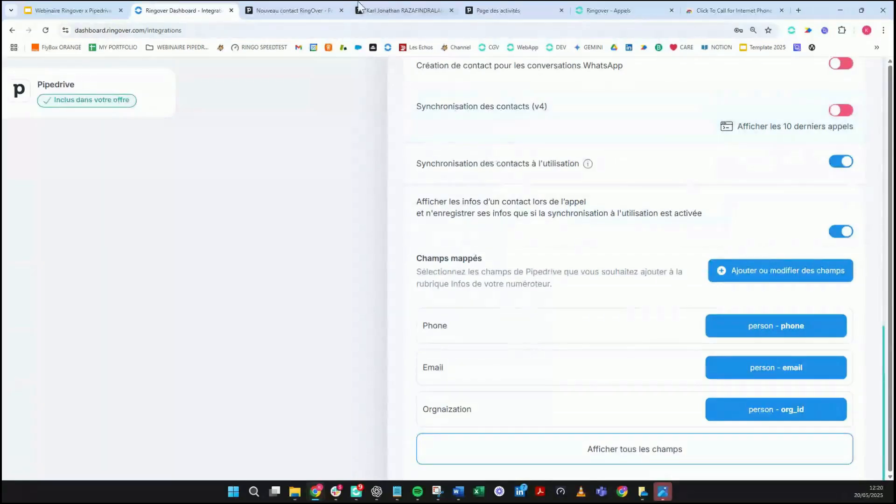
Step: In Pipedrive, go from Leads to the Persons list and open the first person's record
left_click(312, 6)
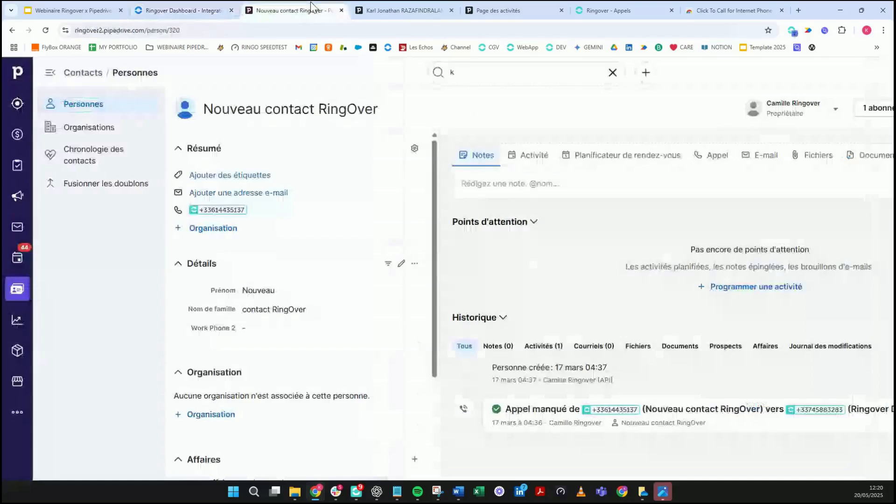
left_click(19, 102)
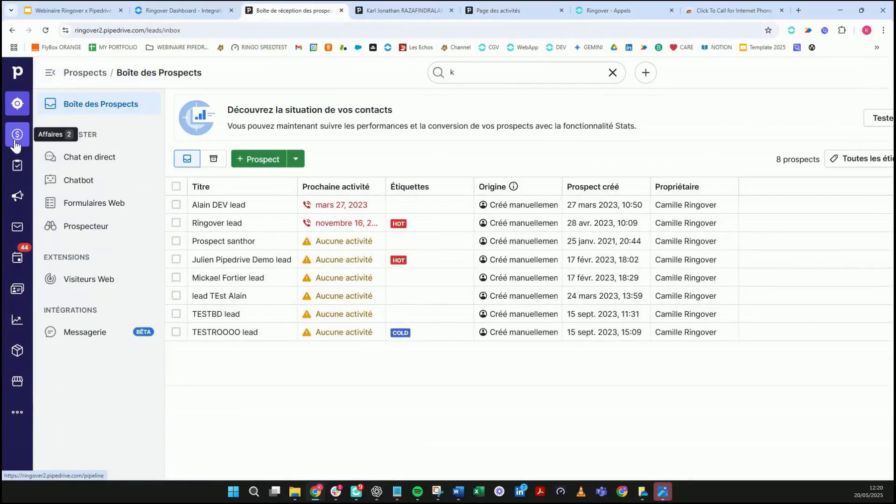
left_click(17, 288)
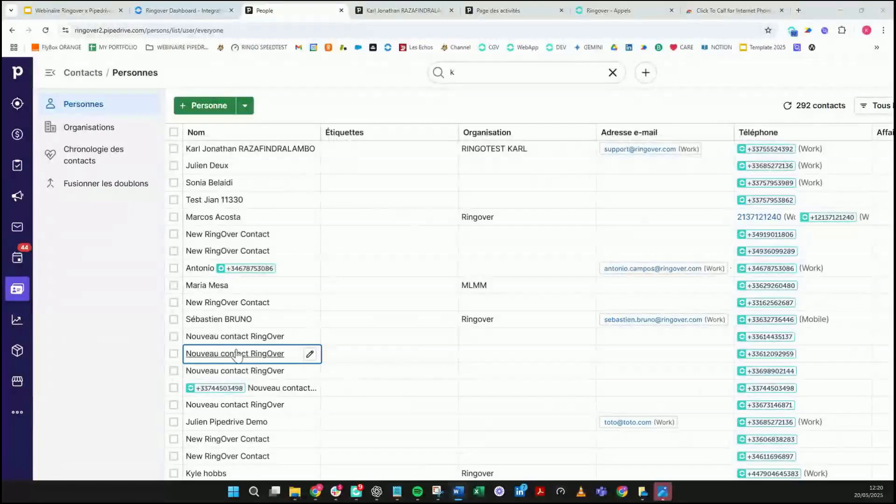
mouse_move(242, 345)
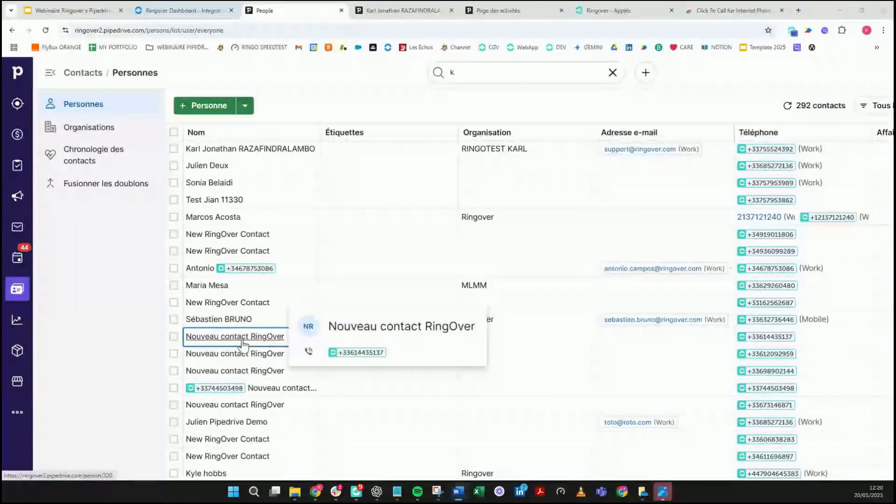
left_click(266, 153)
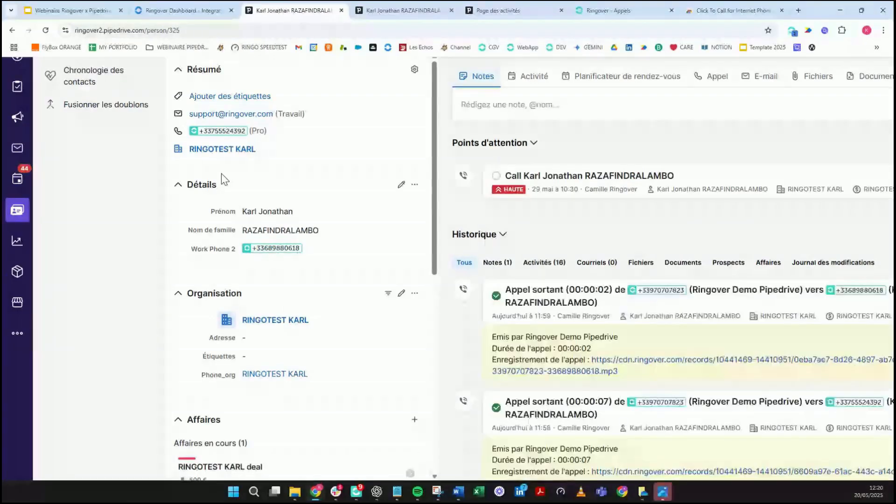
scroll(226, 183, "up", 2)
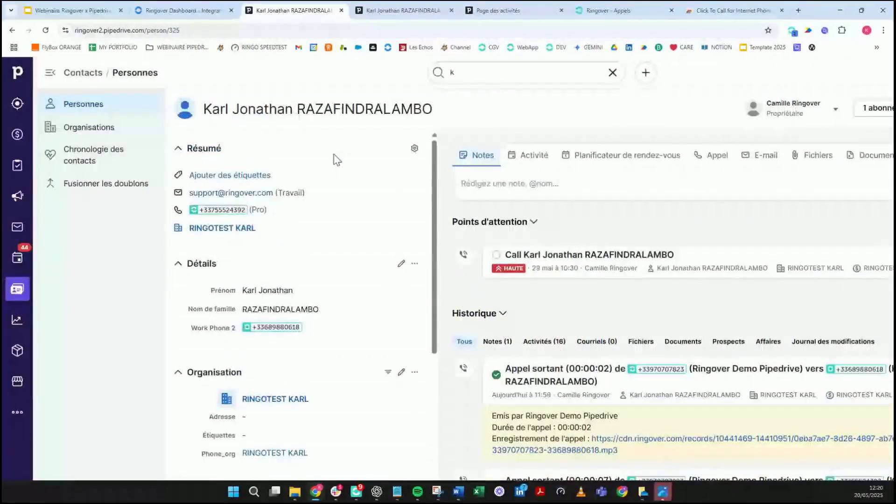
scroll(337, 155, "right", 2)
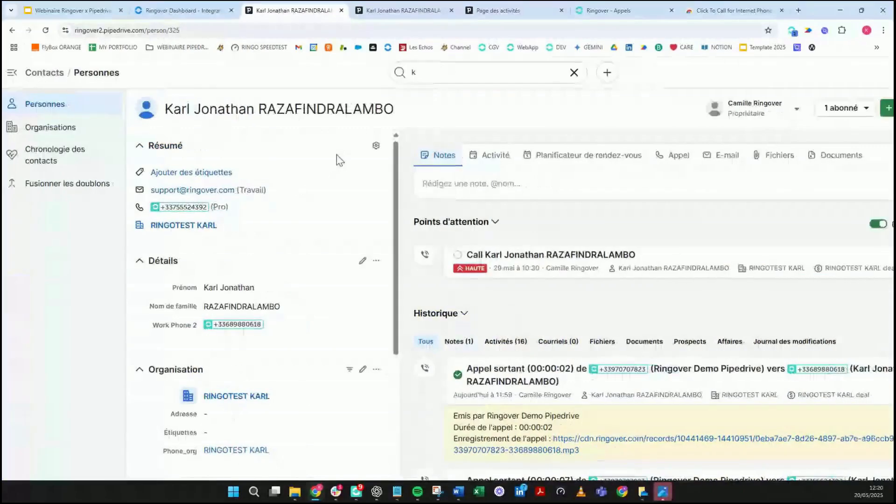
scroll(311, 326, "down", 4)
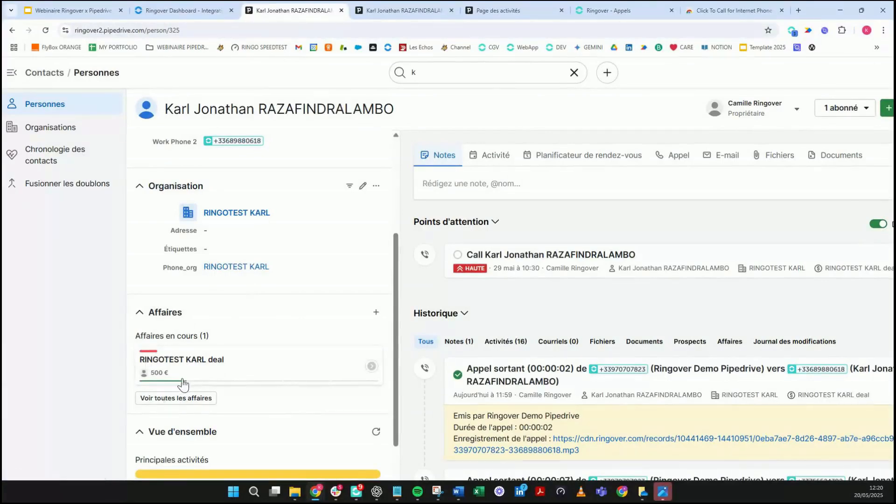
scroll(183, 384, "down", 1)
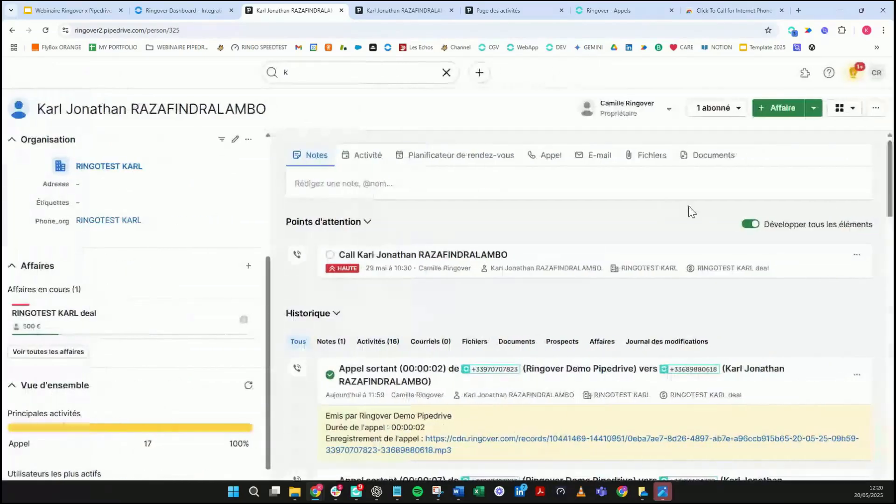
scroll(626, 262, "down", 1)
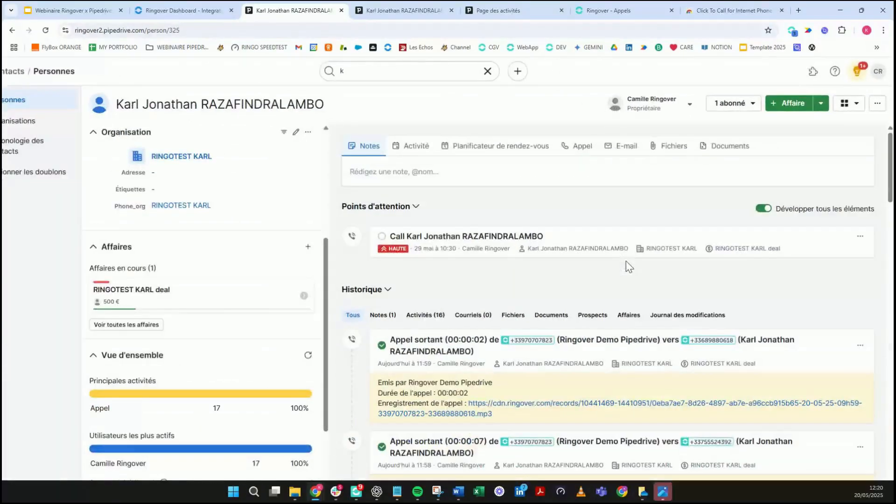
scroll(626, 262, "down", 1)
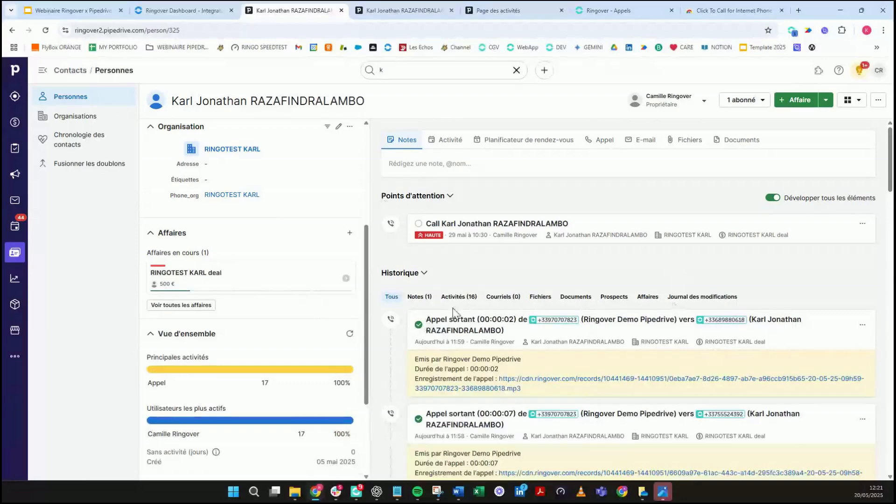
scroll(472, 339, "down", 10)
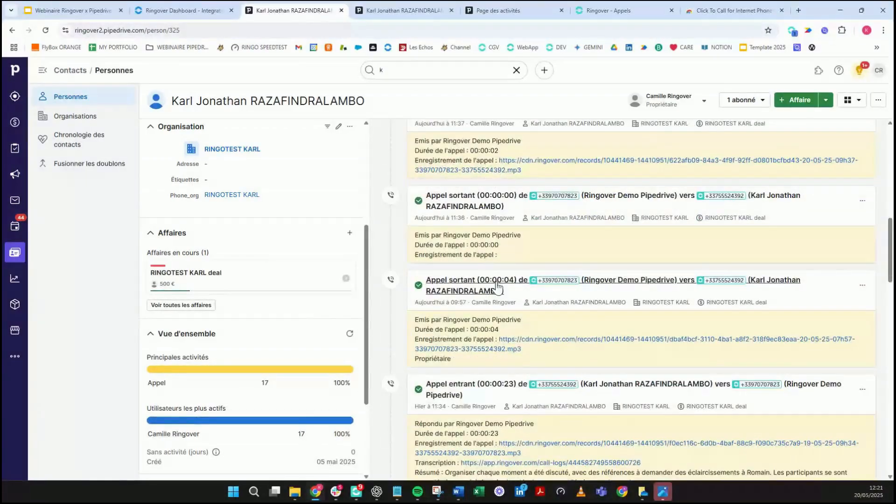
scroll(495, 280, "up", 5)
scroll(491, 285, "up", 5)
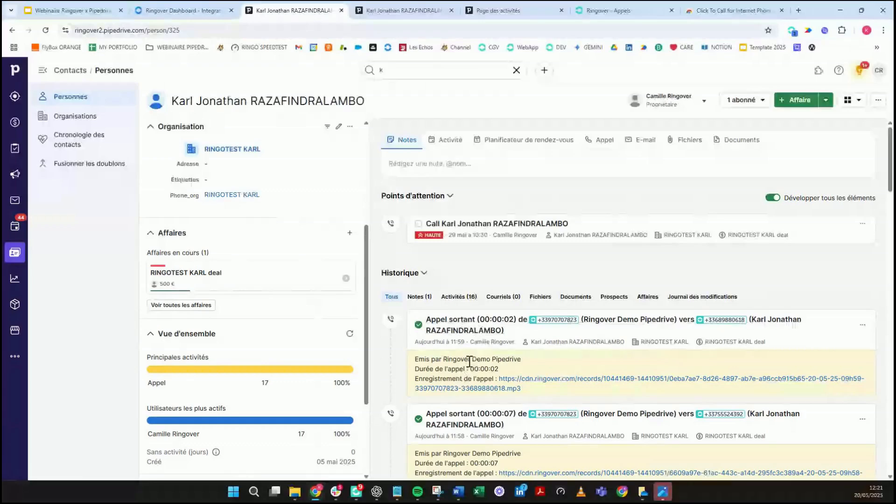
scroll(469, 367, "up", 3)
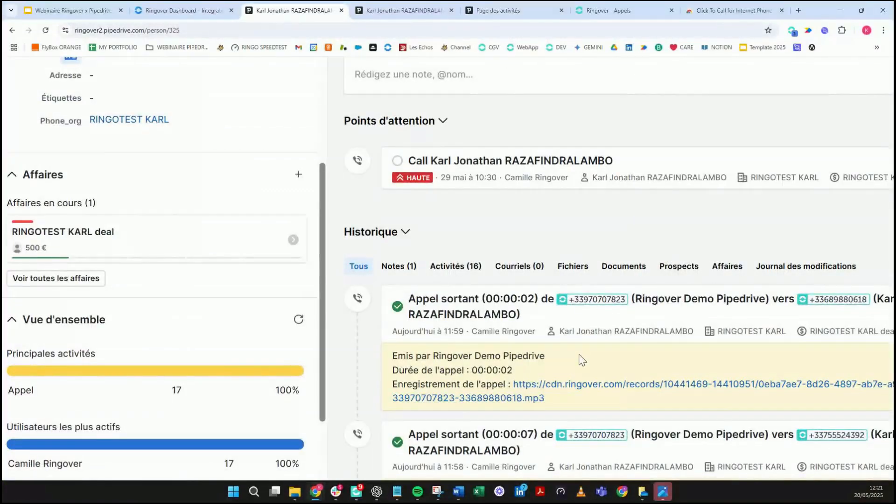
scroll(580, 355, "down", 1)
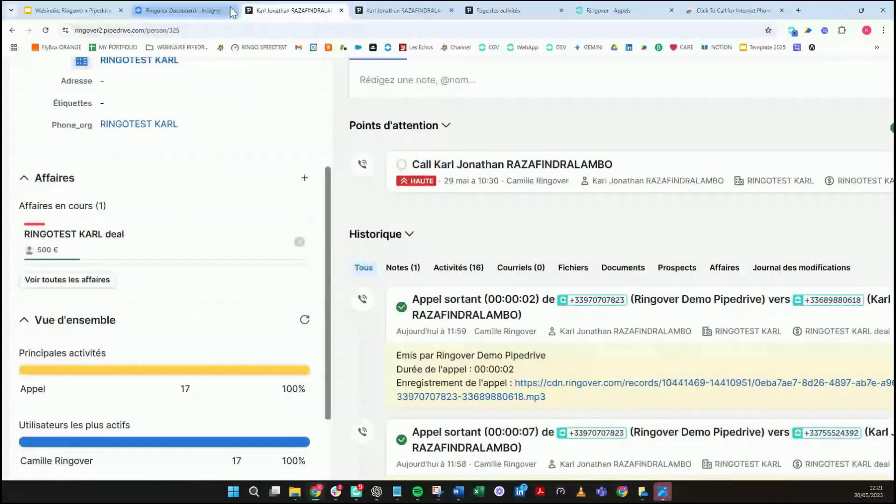
mouse_move(207, 14)
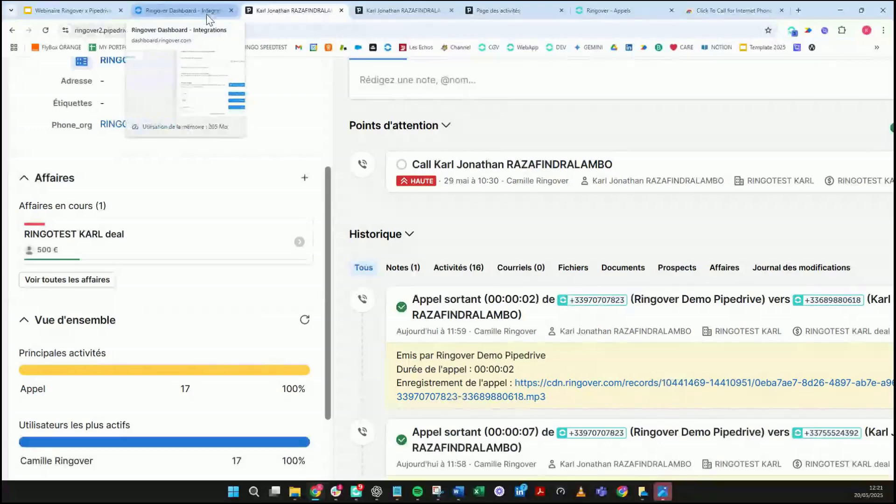
left_click(206, 14)
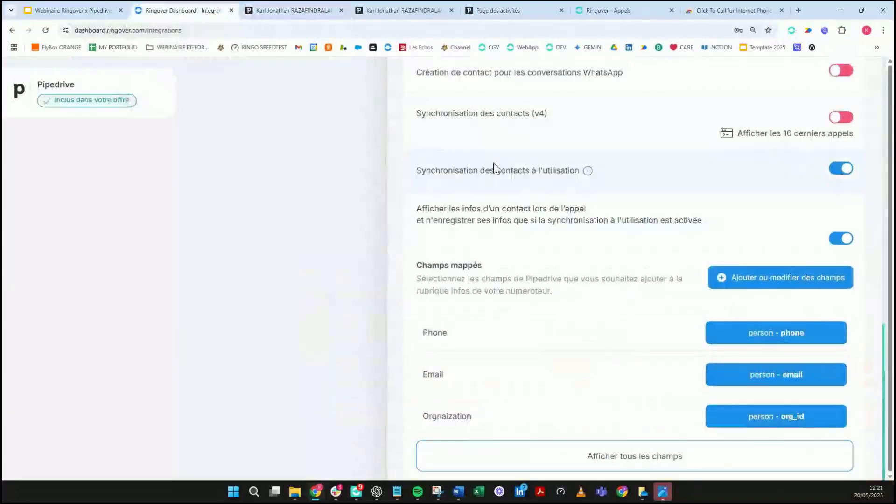
scroll(570, 191, "down", 5)
scroll(571, 191, "up", 5)
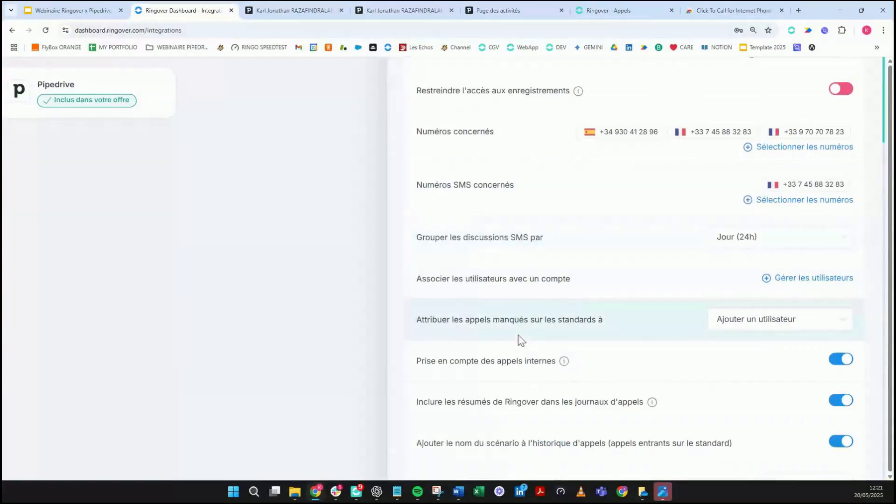
scroll(590, 310, "up", 3)
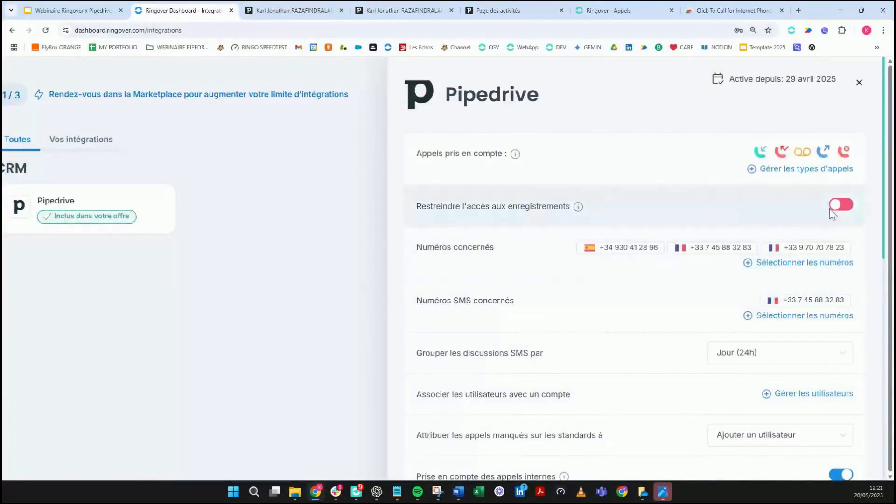
left_click(312, 7)
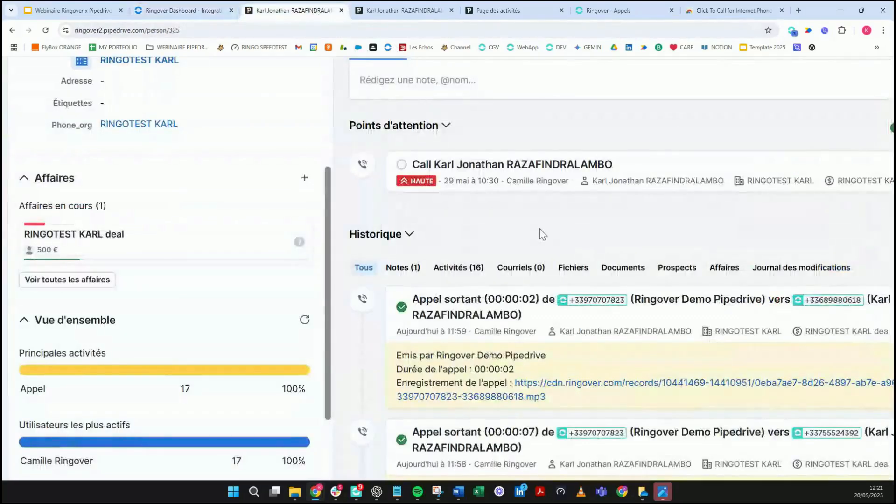
scroll(712, 312, "down", 2)
scroll(691, 334, "right", 2)
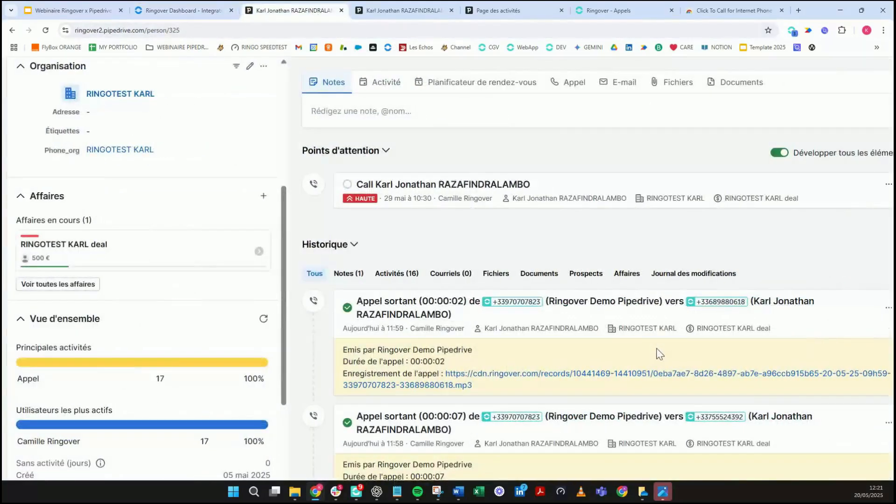
scroll(509, 369, "right", 1)
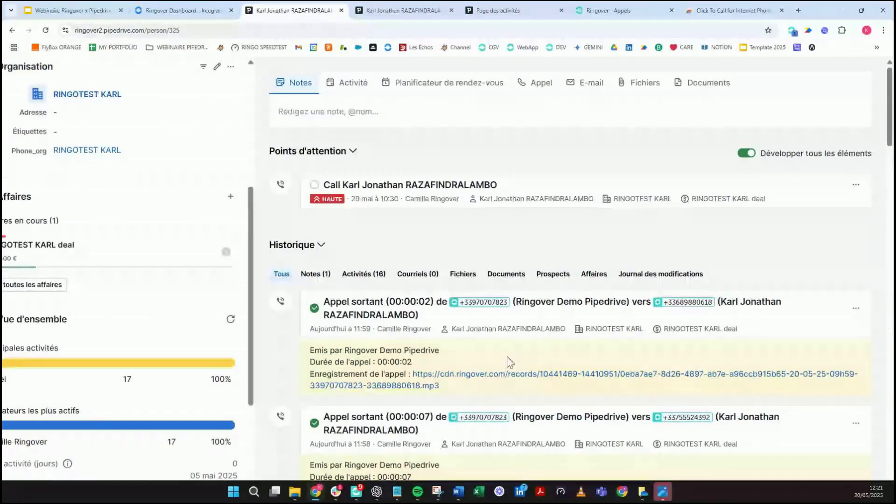
left_click(187, 12)
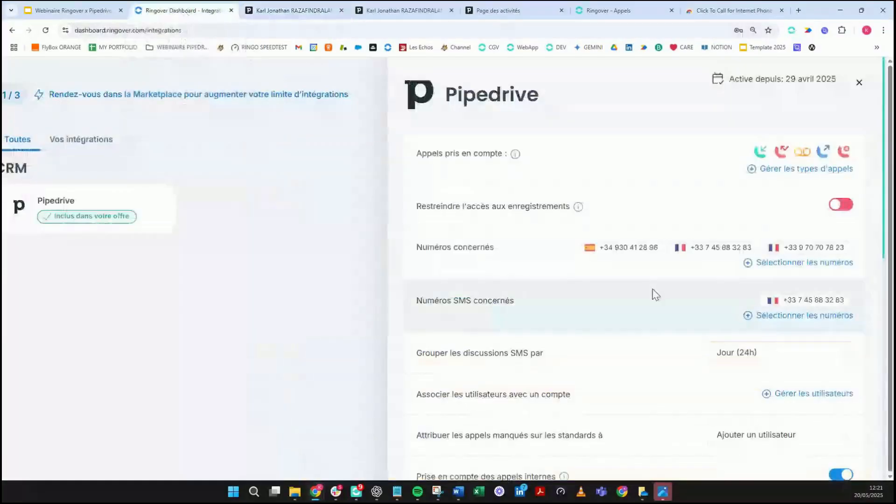
scroll(657, 296, "down", 3)
scroll(656, 295, "down", 1)
scroll(656, 295, "down", 5)
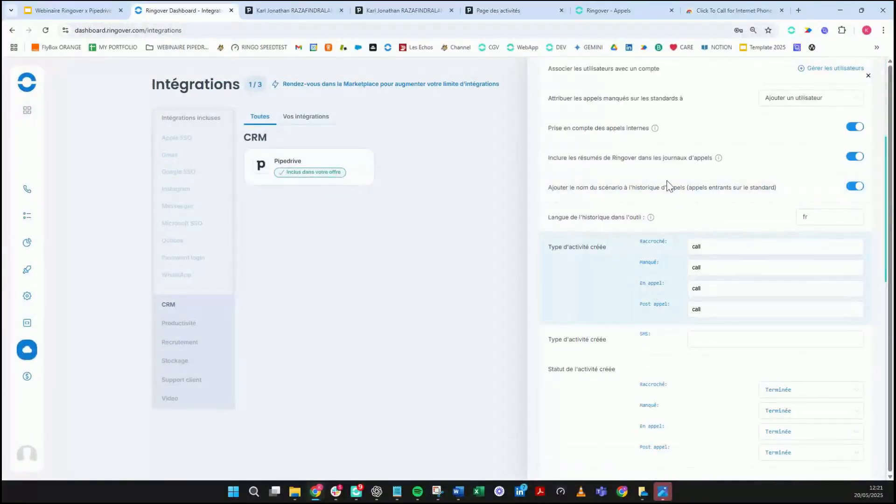
scroll(682, 157, "up", 2)
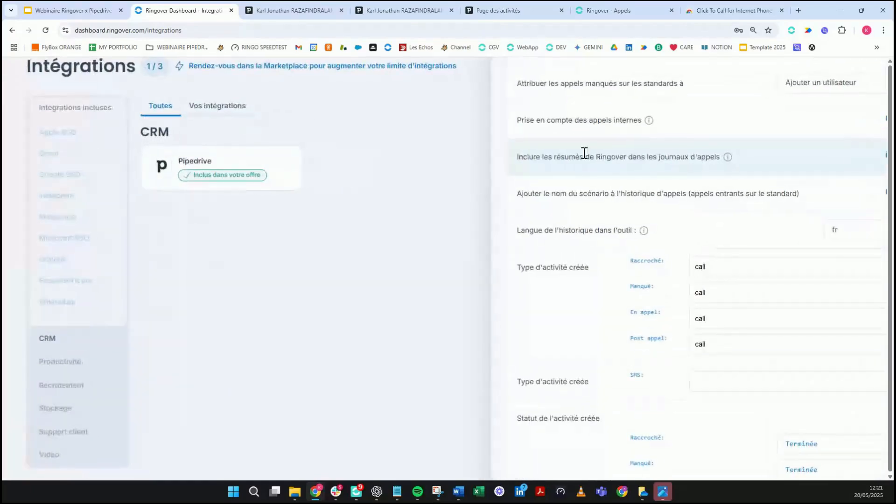
scroll(584, 153, "up", 1)
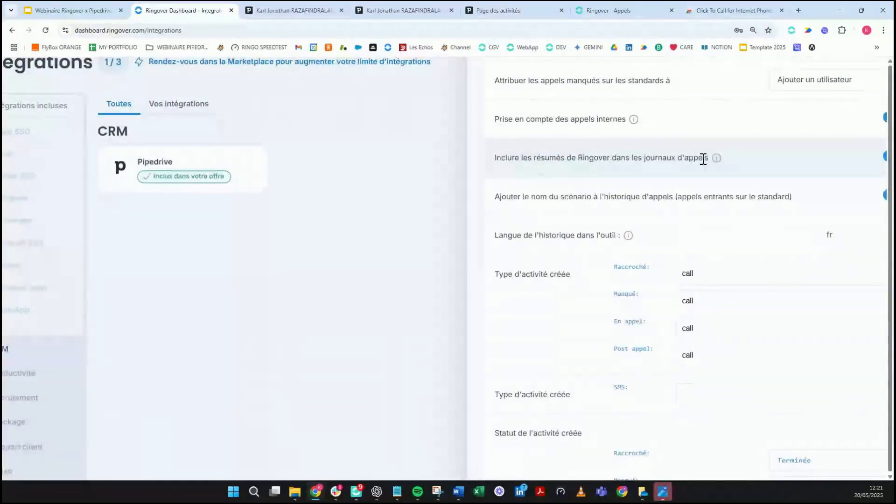
right_click(860, 169)
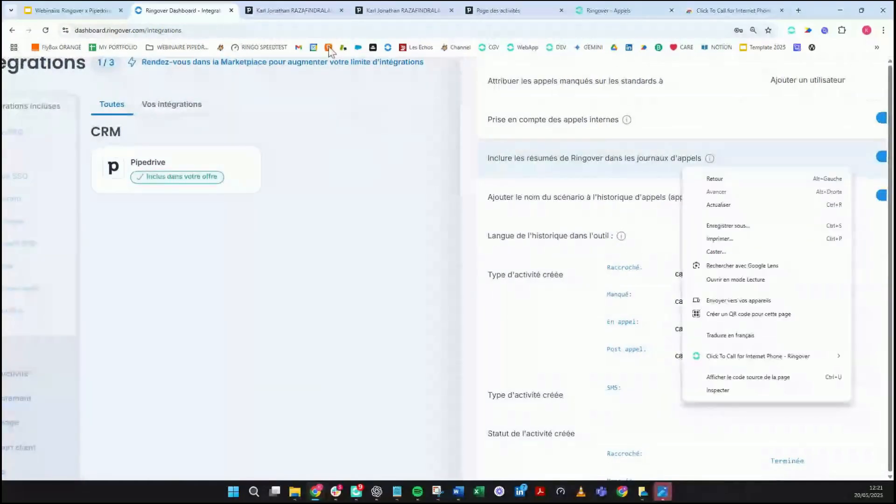
left_click(318, 9)
scroll(589, 229, "down", 10)
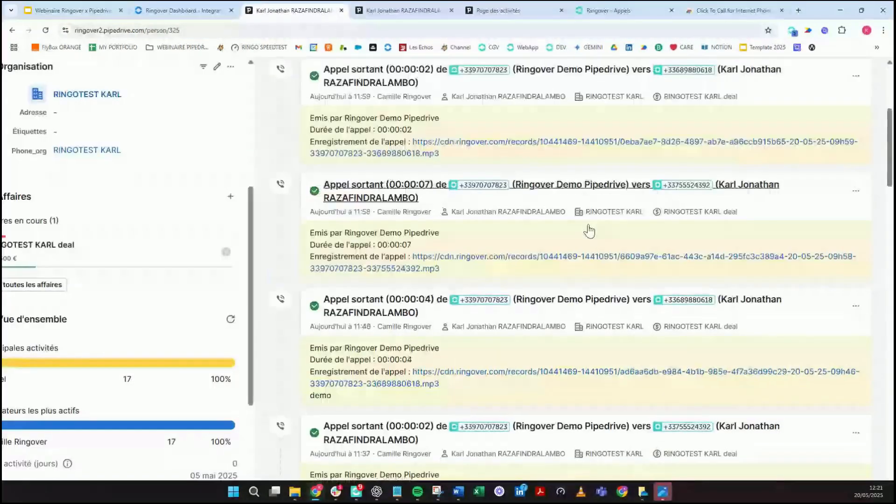
scroll(589, 228, "down", 7)
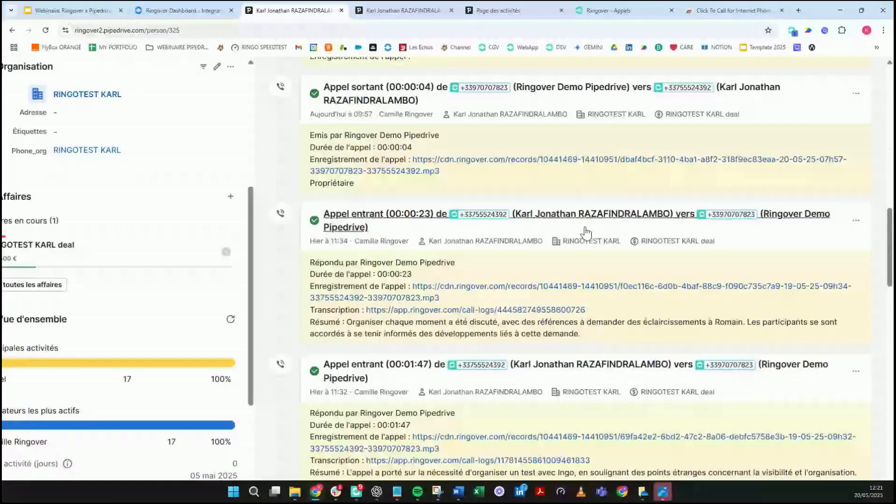
Step: Select the 01:47 call's Résumé text and open its Transcription link in Ringover
scroll(587, 232, "down", 4)
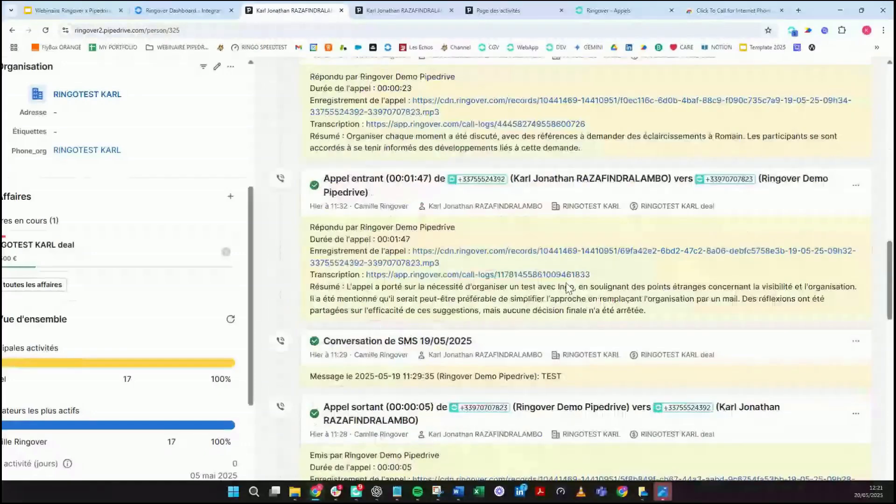
left_click_drag(336, 286, 678, 314)
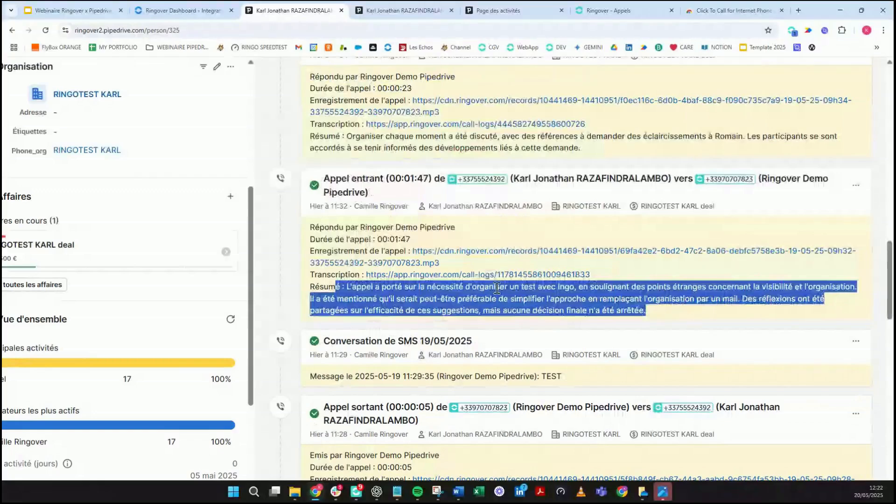
left_click(507, 275)
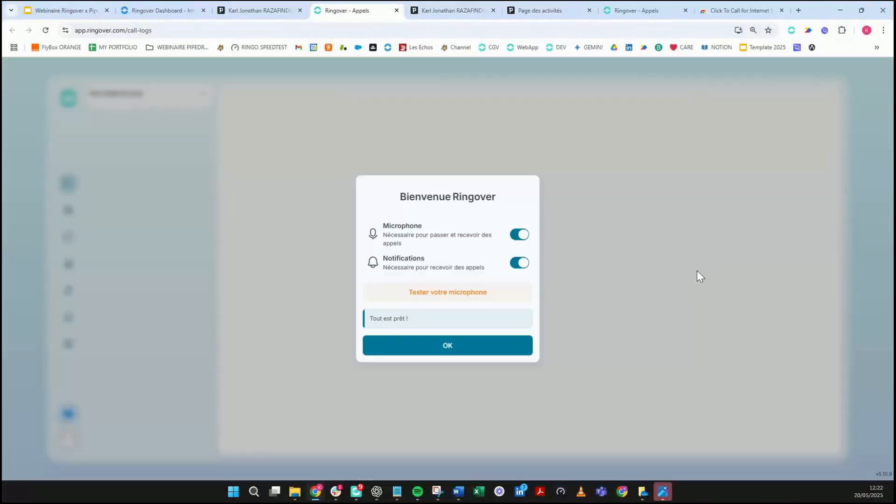
Step: Dismiss the Bienvenue Ringover and Aidez-nous prompts to reveal the 19 mai 11:32 call details
left_click(446, 346)
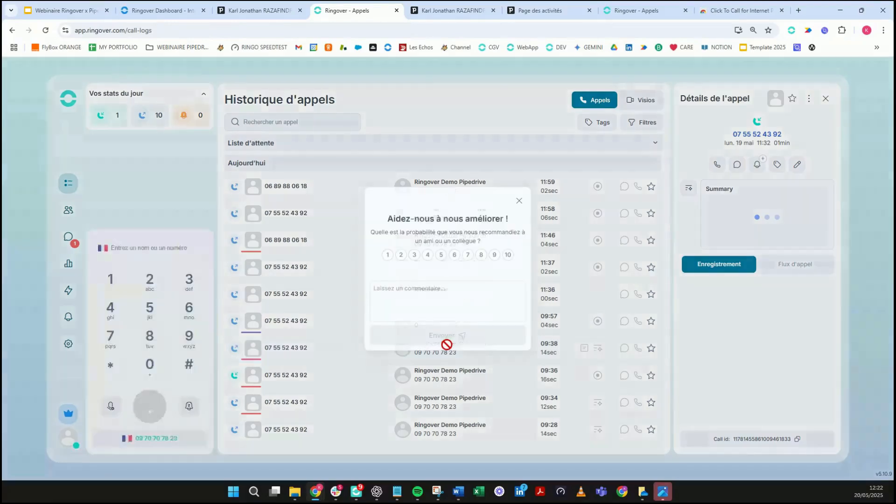
left_click(519, 202)
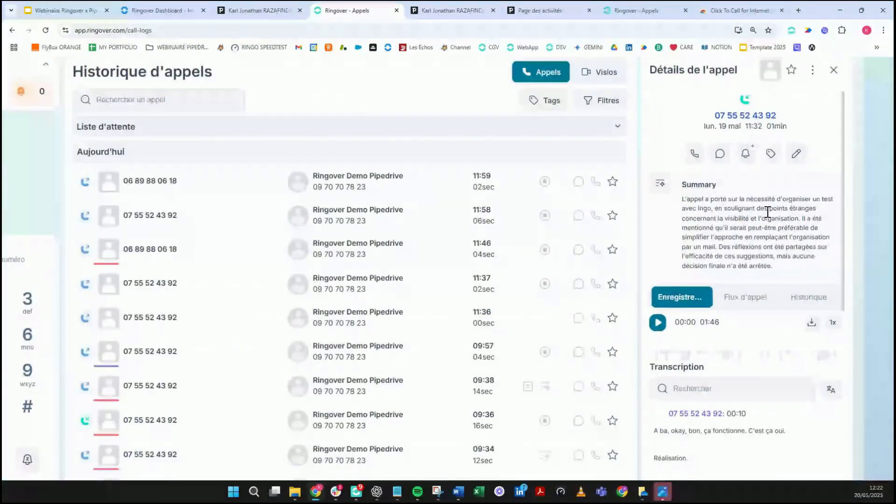
Step: Return to the contact's Pipedrive timeline, scroll through logged messages and calls, and open the RINGOTEST KARL deal
left_click(284, 12)
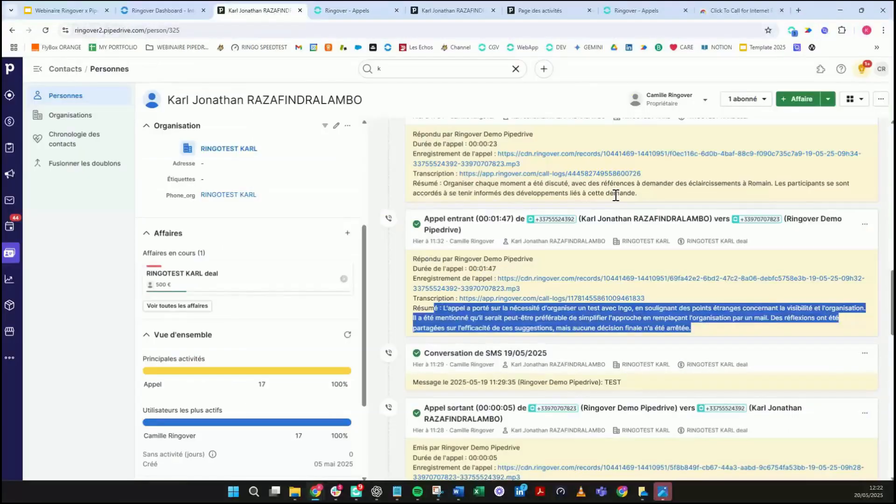
scroll(574, 330, "down", 4)
scroll(578, 332, "down", 1)
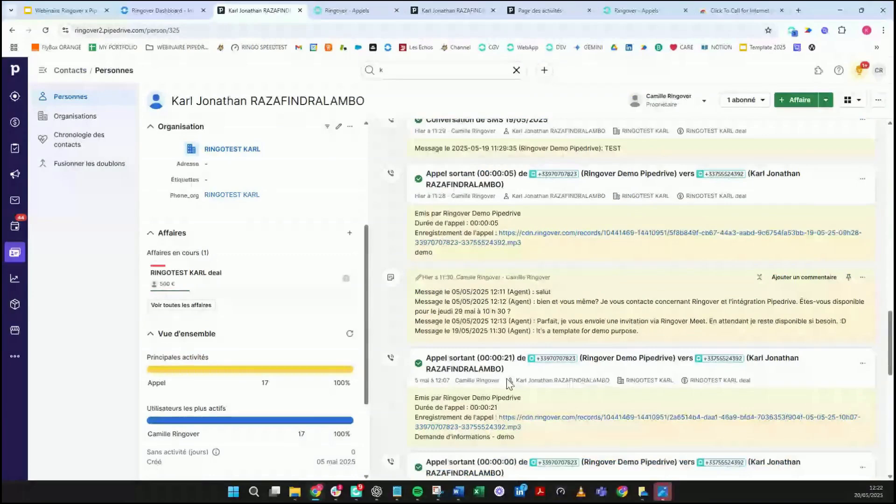
scroll(225, 339, "down", 1)
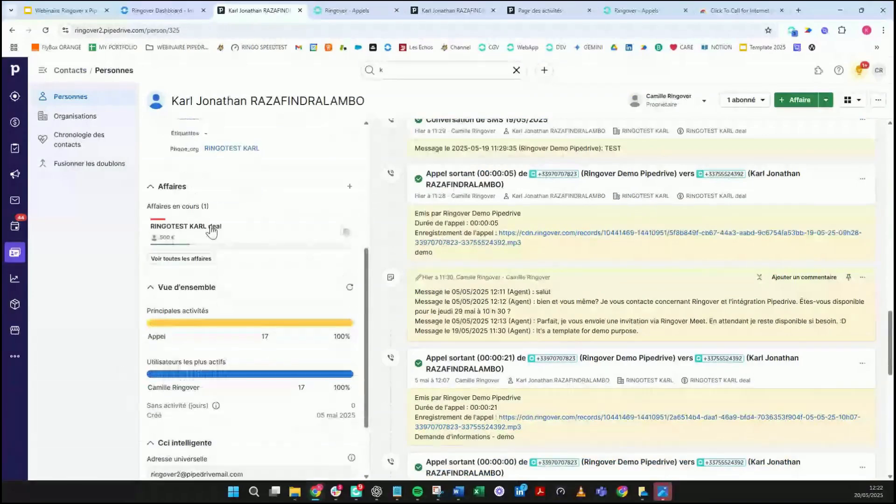
left_click(210, 227)
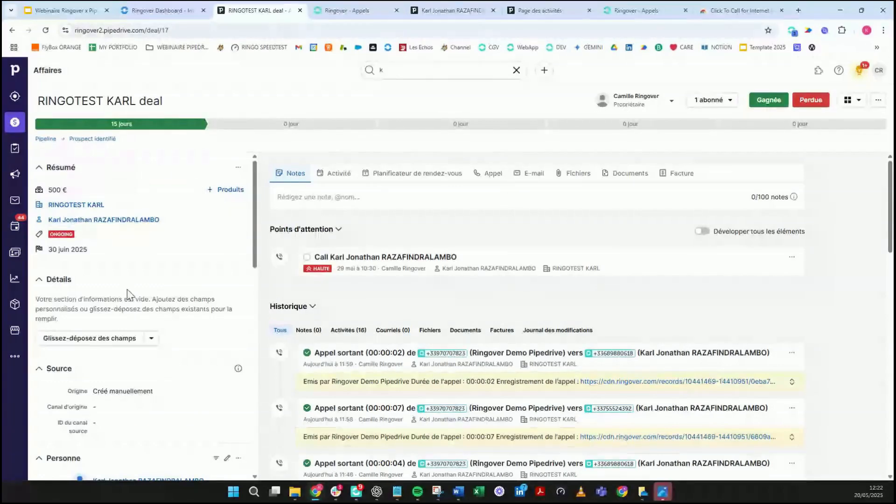
Step: Scroll the RINGOTEST KARL deal down to its Historique of logged outgoing Ringover calls
scroll(127, 293, "down", 4)
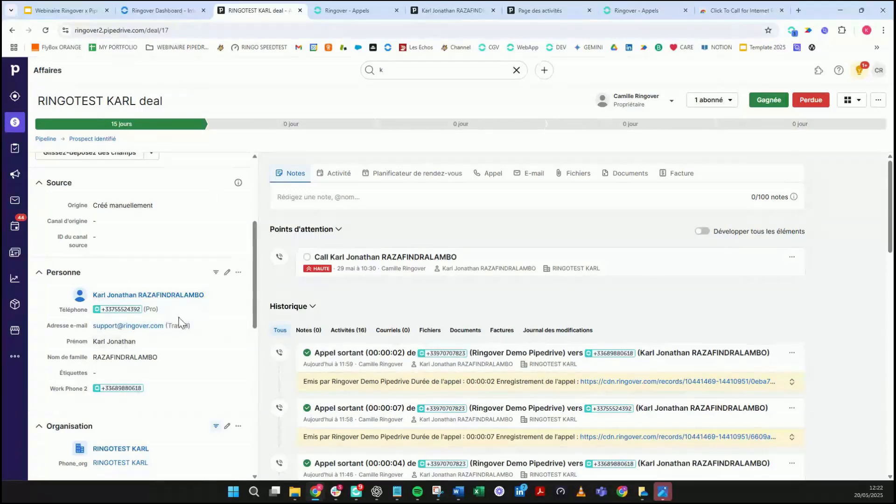
scroll(172, 370, "down", 1)
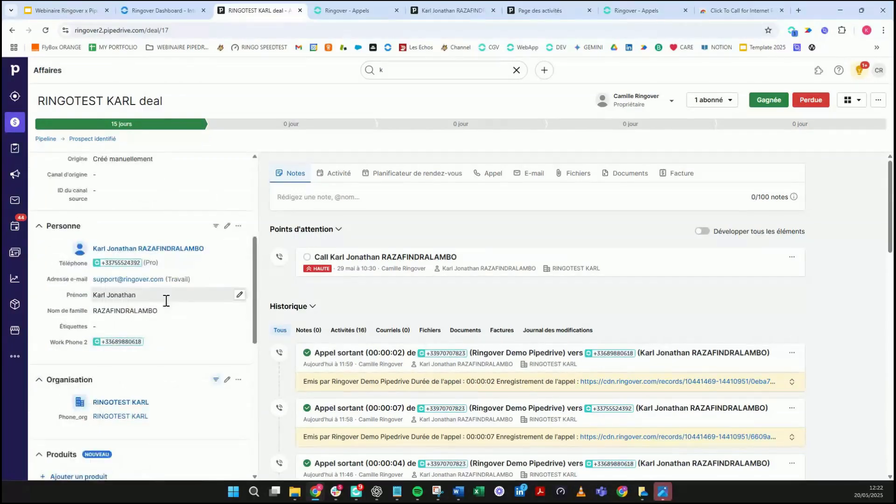
scroll(166, 300, "down", 1)
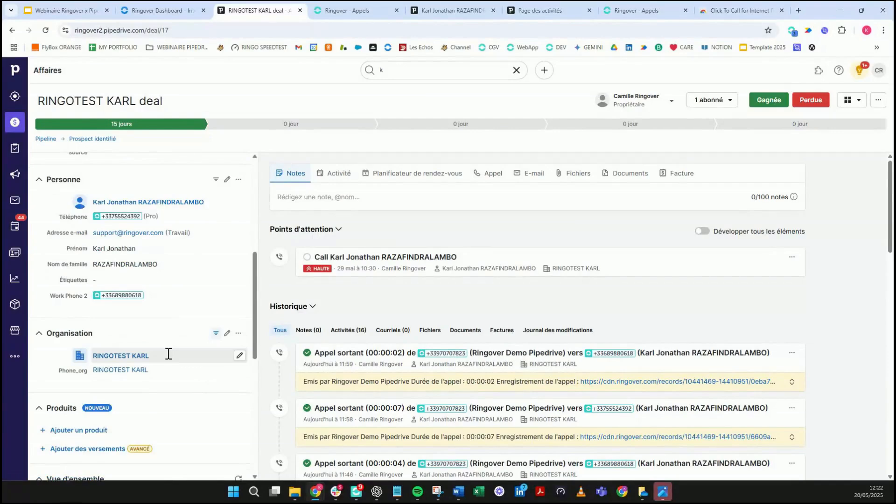
scroll(169, 355, "down", 3)
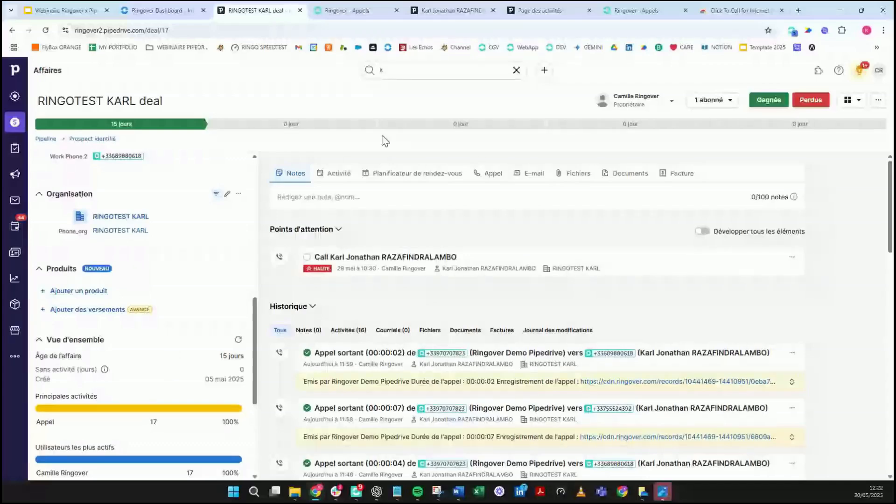
scroll(537, 283, "down", 3)
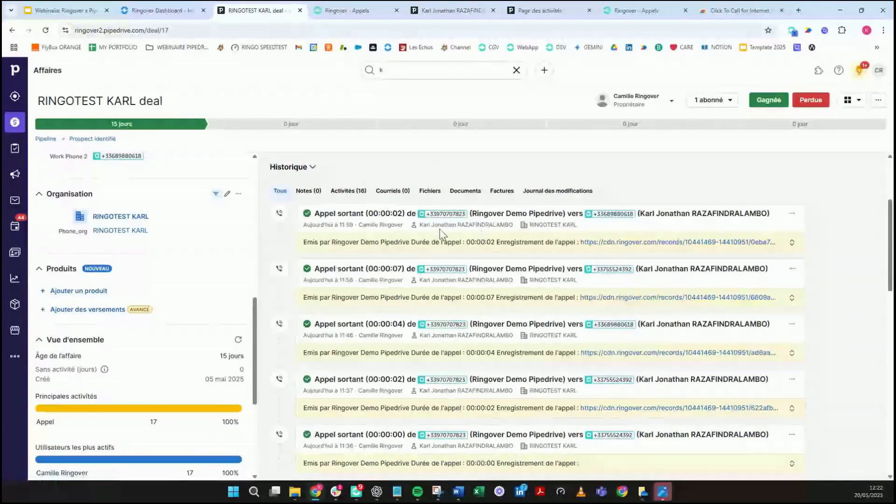
scroll(446, 215, "up", 2)
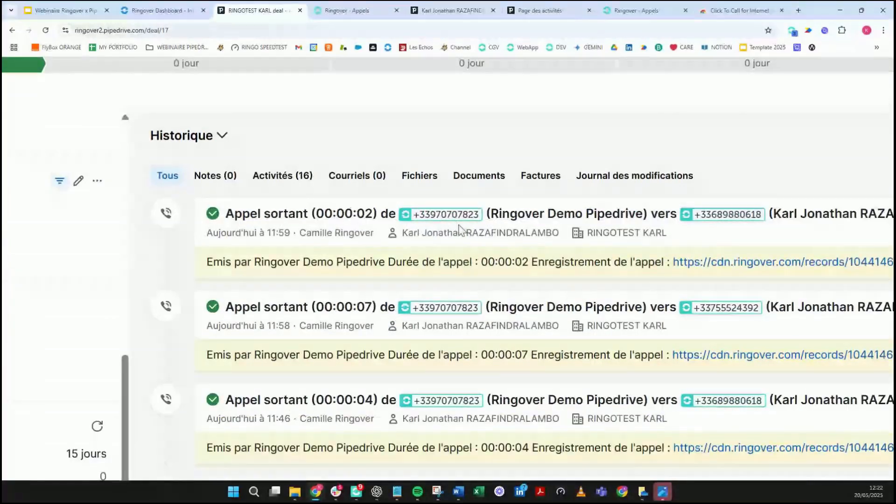
mouse_move(713, 5)
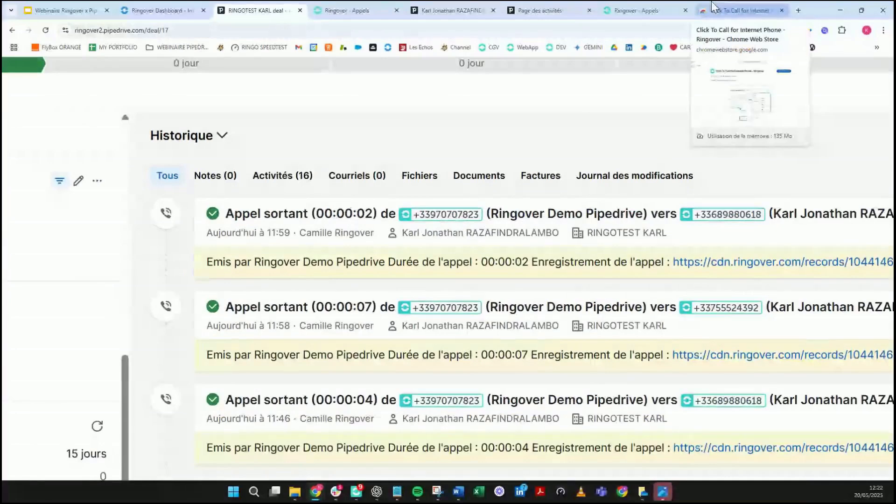
Step: View the Click To Call for Internet Phone - Ringover extension page, then return to the RINGOTEST KARL deal
left_click(712, 7)
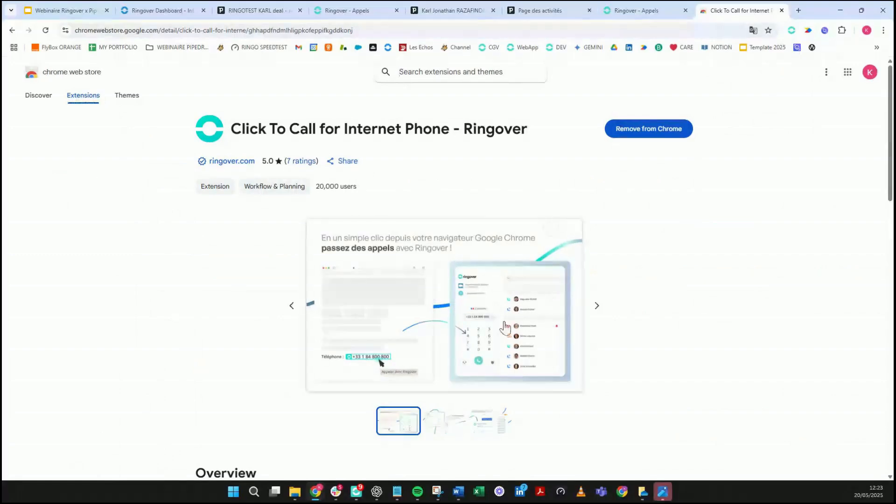
left_click(268, 14)
Step: Open the Ringover dialer from a logged number in the deal's history and clear the prefilled number
left_click(443, 215)
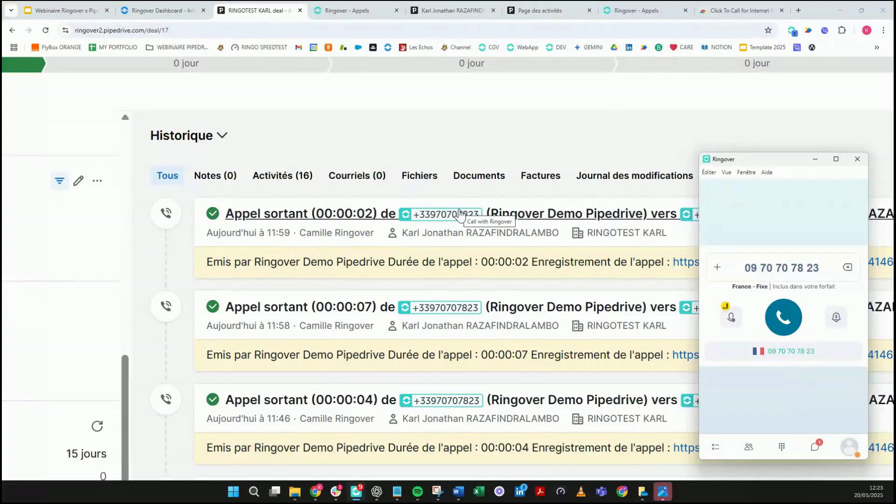
left_click_drag(754, 164, 764, 183)
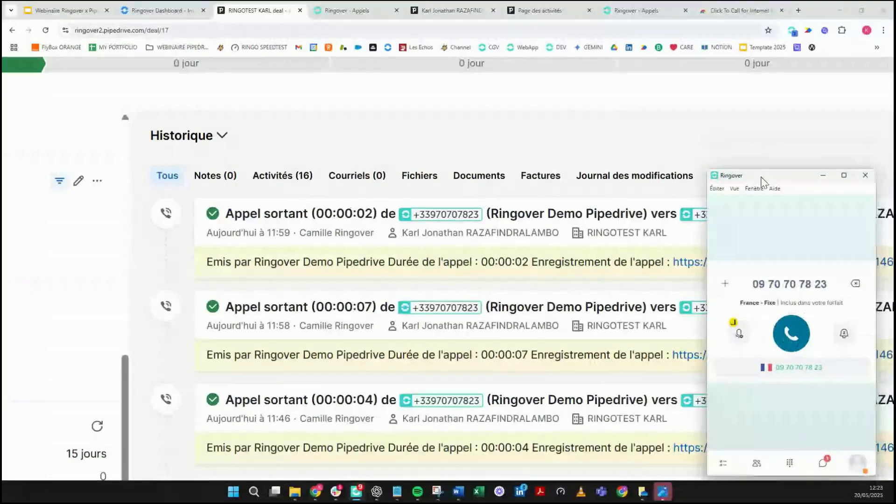
triple_click(784, 290)
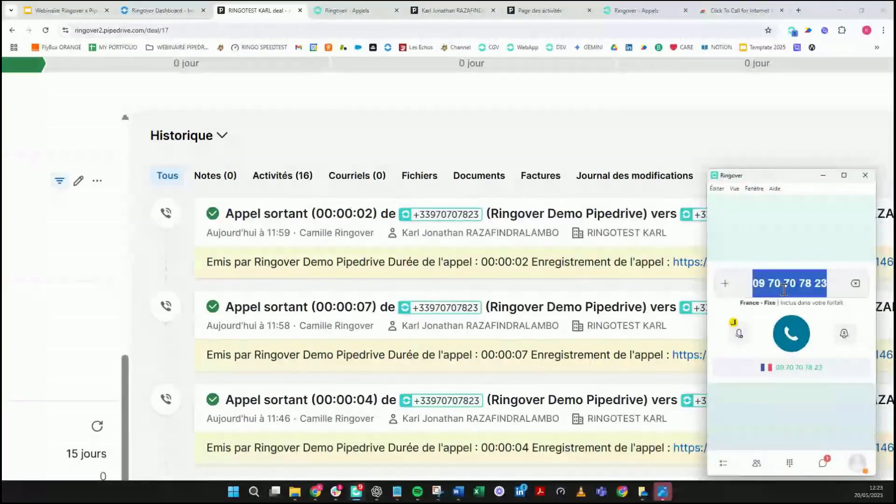
key("BackSpace")
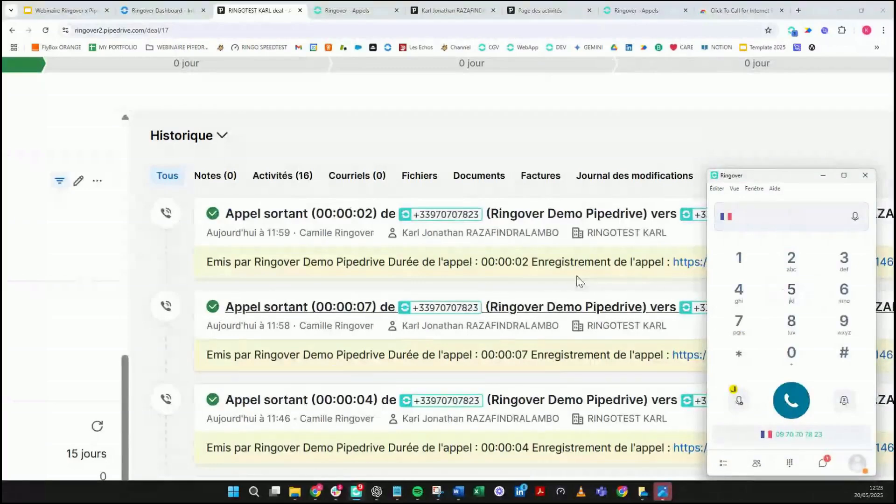
left_click(554, 112)
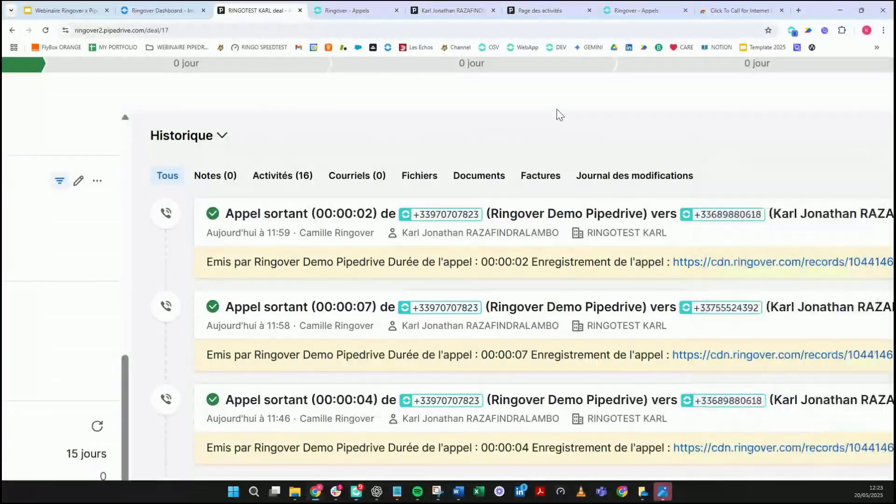
scroll(554, 115, "down", 3)
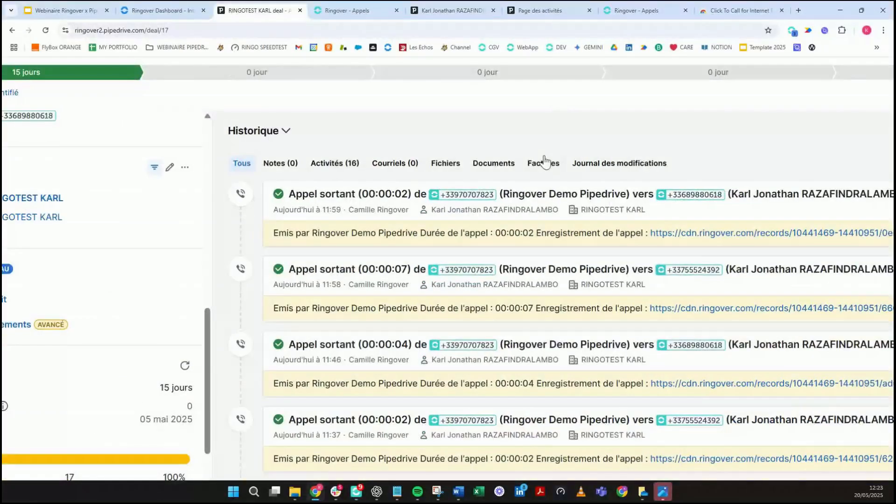
Step: Dial the contact's mobile number in the Ringover dialer and place the call
left_click(357, 491)
left_click(816, 213)
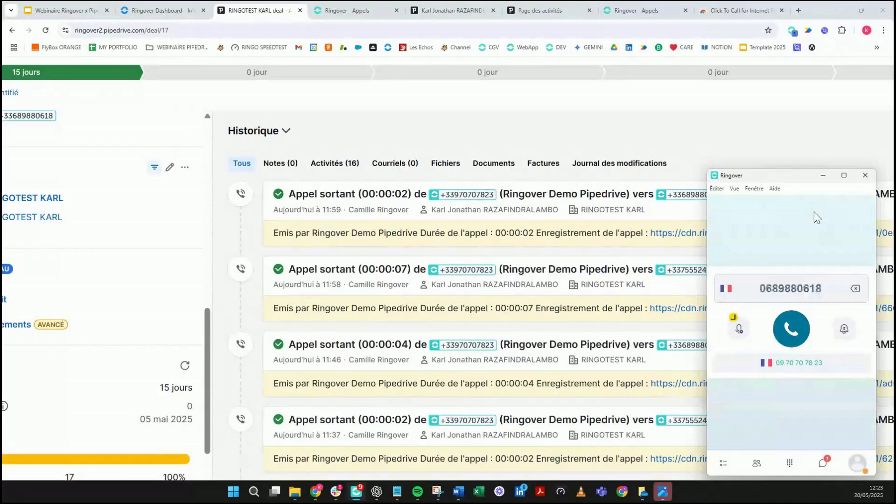
key("Return")
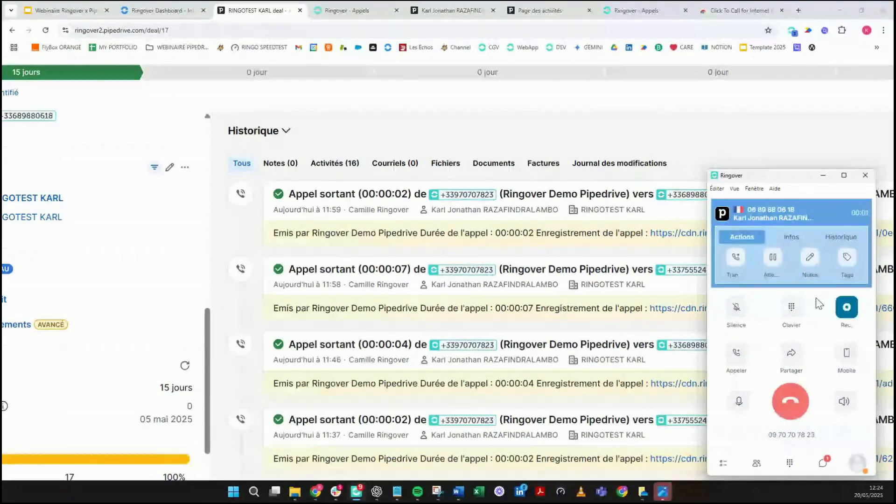
Step: Mute the microphone and open the caller's Pipedrive record, closing the login window
left_click(737, 307)
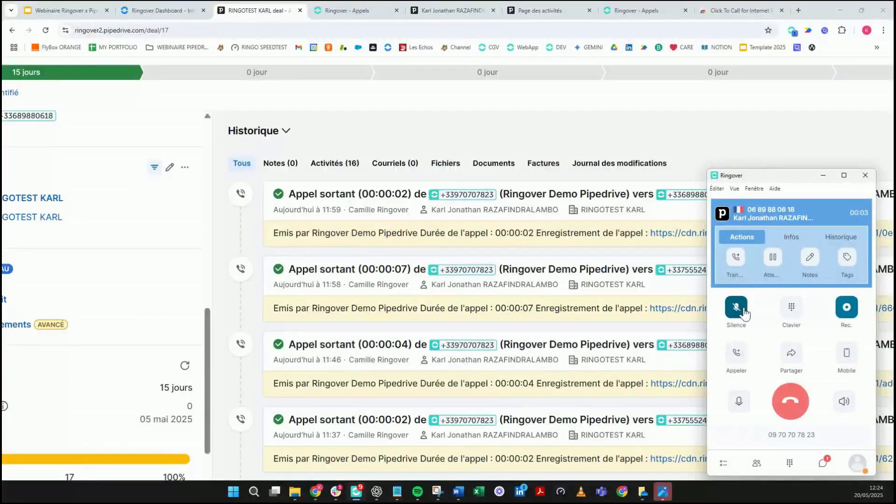
left_click(722, 214)
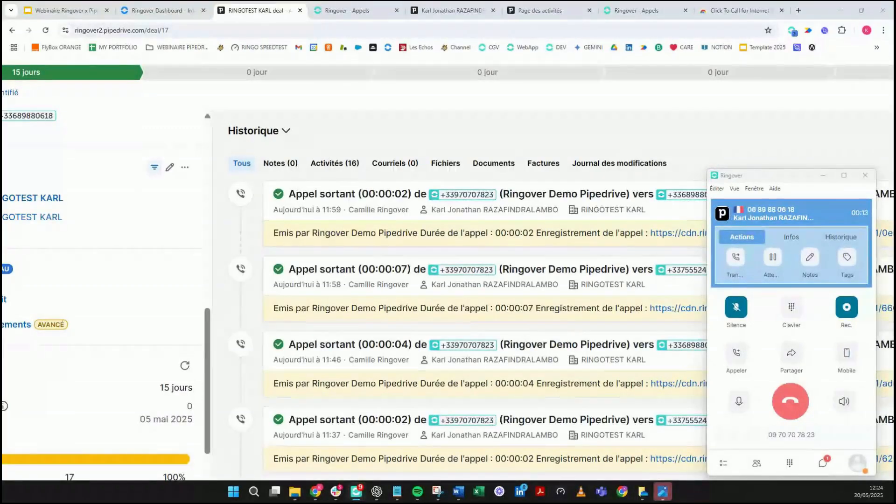
left_click_drag(405, 1, 405, 83)
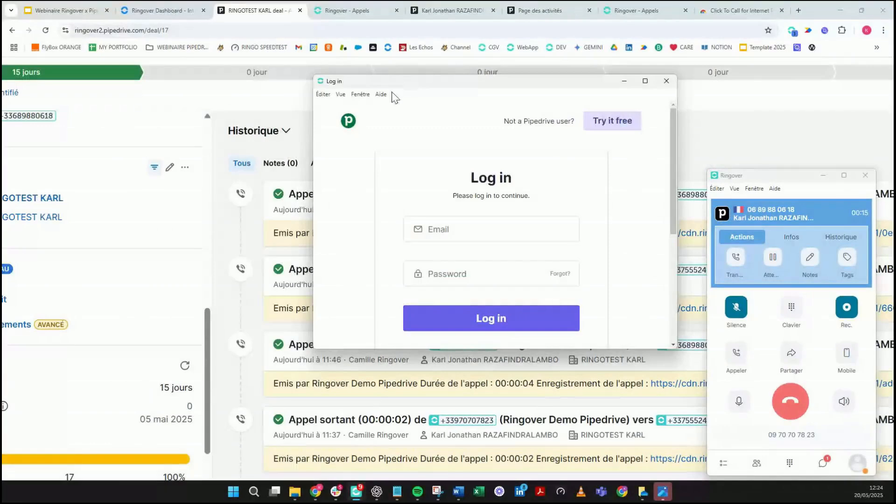
left_click(666, 83)
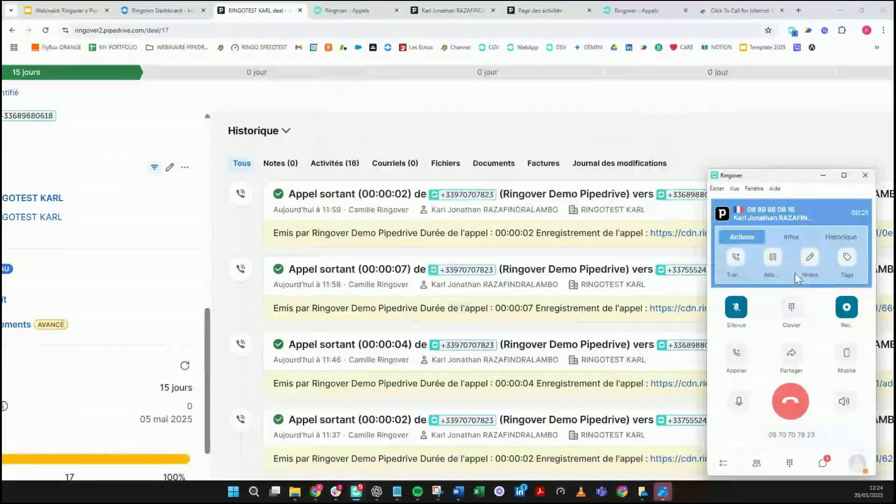
Step: Write a short test note on the ongoing call
left_click(808, 264)
left_click(757, 304)
type("KAL")
key("BackSpace")
type("RL TEST")
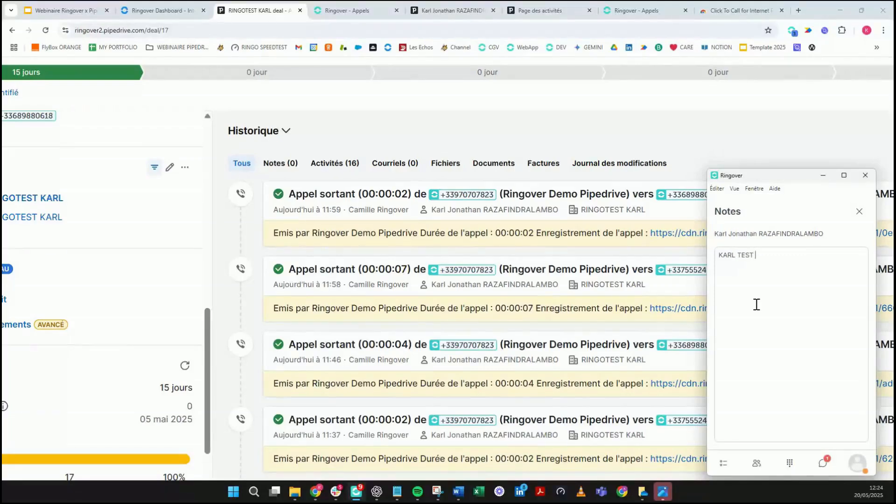
left_click(859, 211)
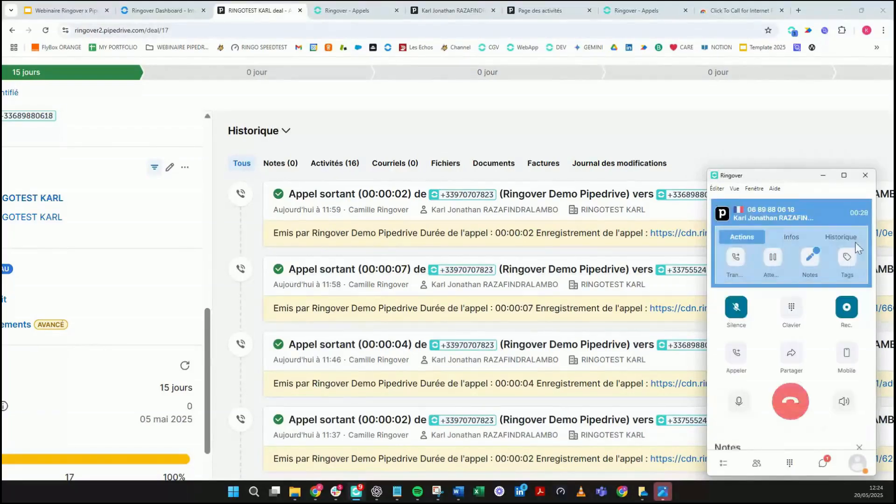
Step: Tag the live call with the 'demo' tag
left_click(843, 270)
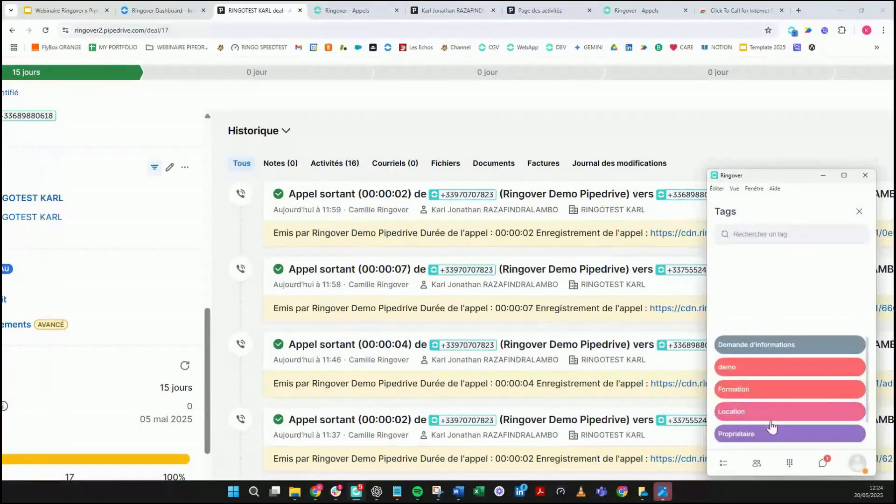
left_click(796, 376)
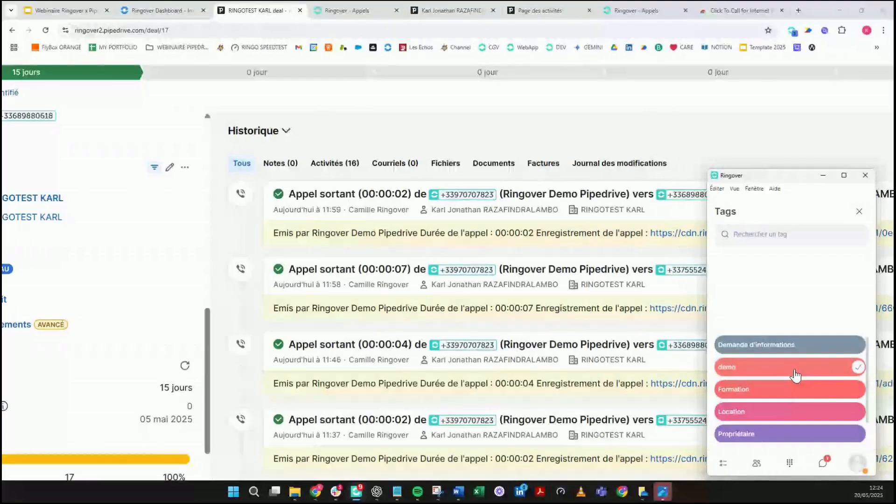
left_click(859, 211)
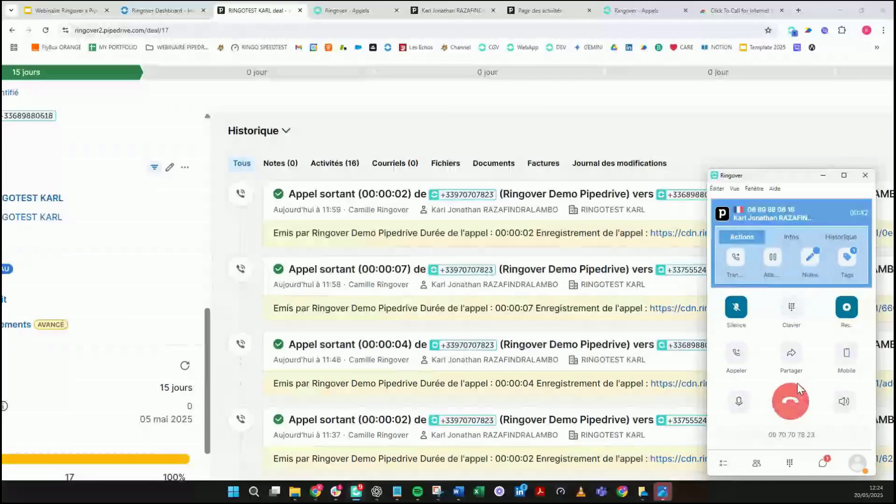
Step: Hang up the Ringover call to the contact
left_click(797, 402)
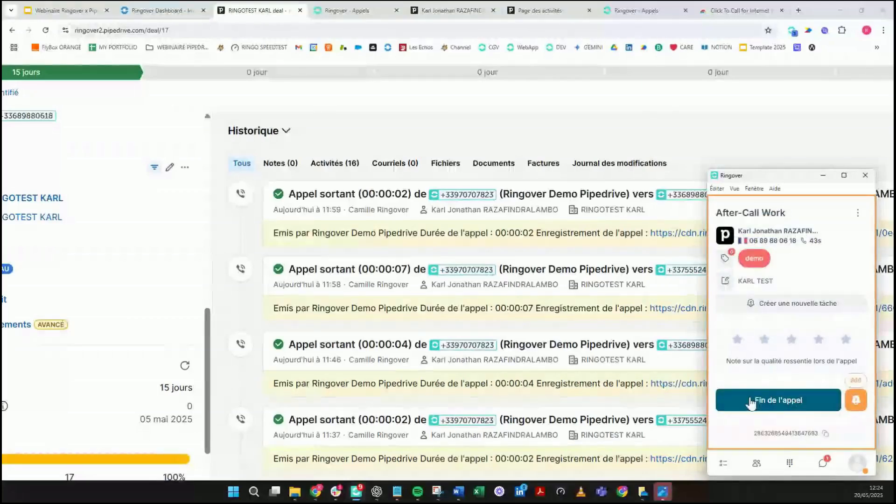
scroll(481, 268, "down", 1)
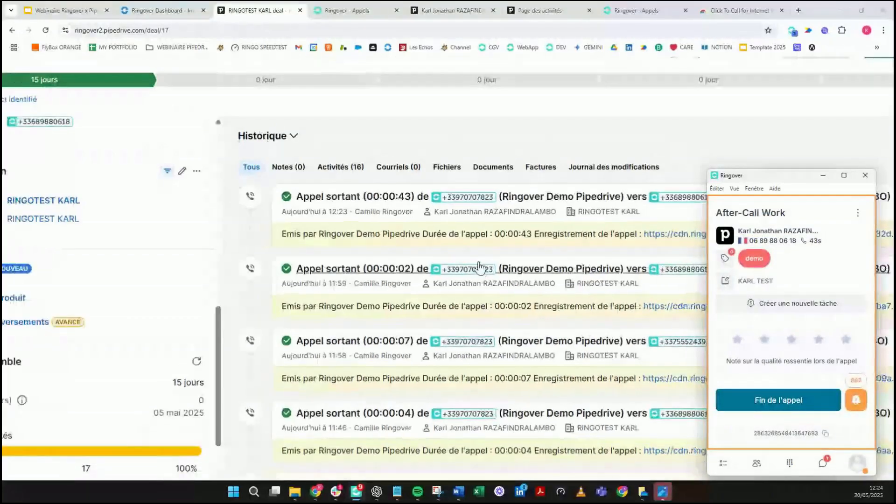
scroll(481, 268, "down", 2)
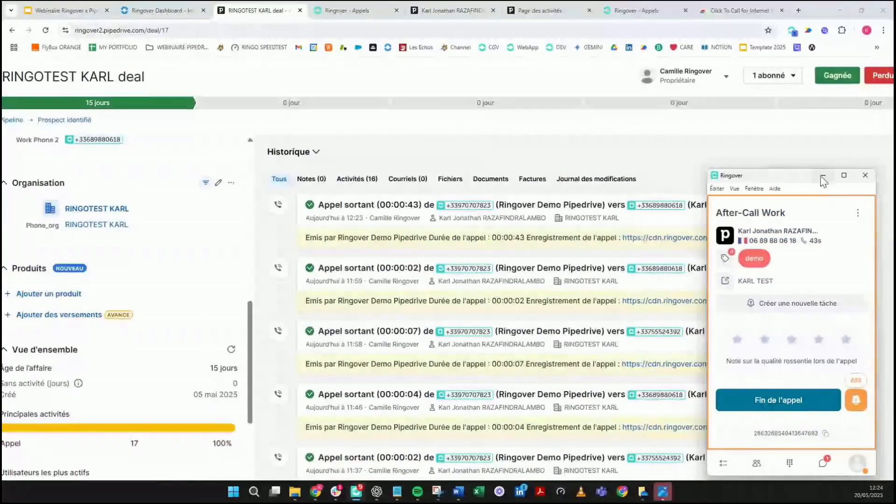
Step: Move the softphone aside and review the new 'Appel sortant (00:00:43)' entry in the deal's history
left_click_drag(800, 181, 119, 151)
left_click_drag(303, 206, 723, 272)
left_click(337, 270)
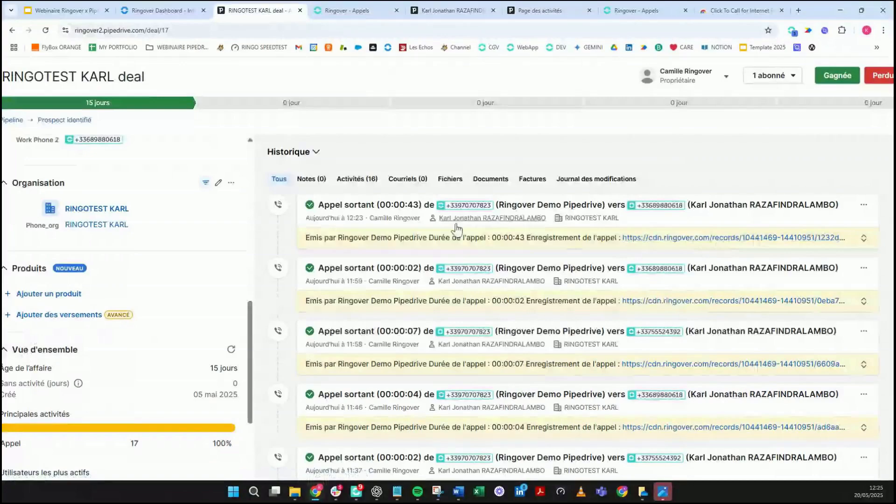
scroll(360, 264, "down", 1)
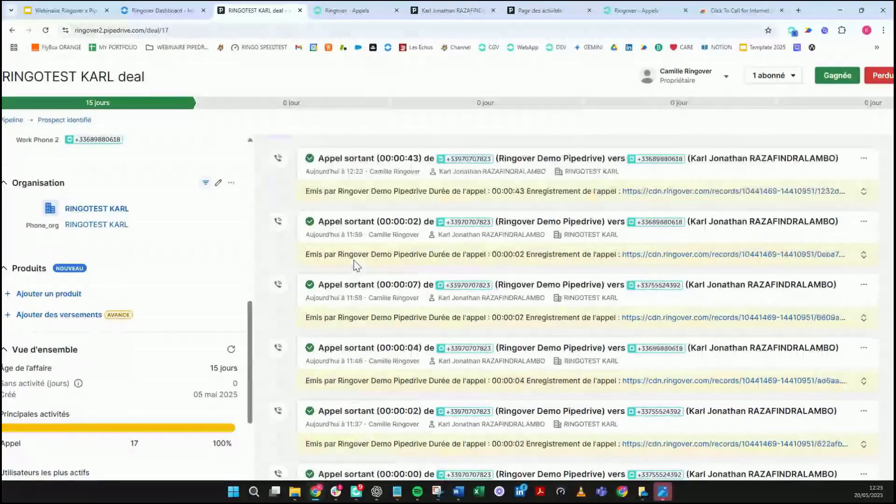
scroll(358, 265, "down", 4)
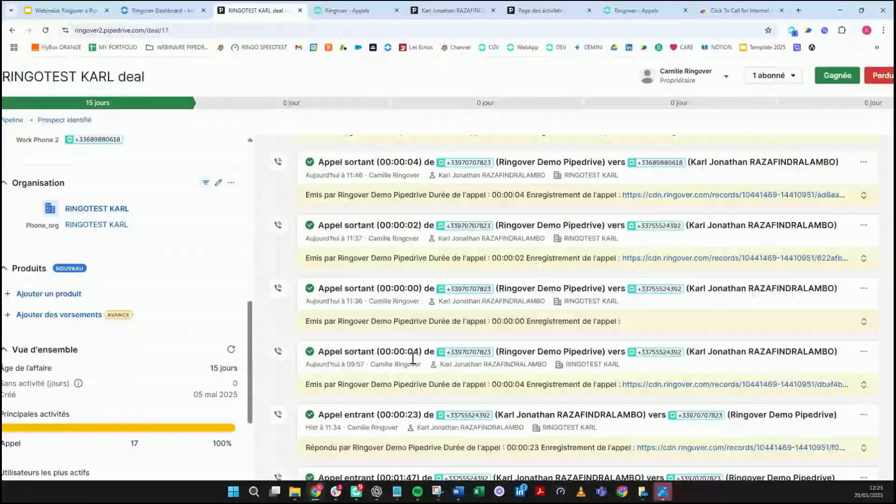
scroll(425, 190, "up", 2)
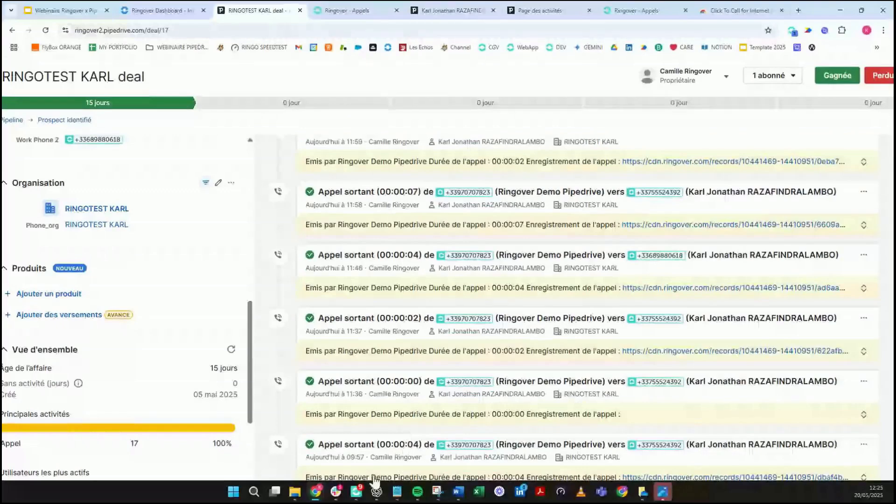
Step: Finish the previous call's wrap-up with 'Fin de l'appel'
left_click(362, 495)
left_click(112, 372)
left_click_drag(131, 150, 254, 155)
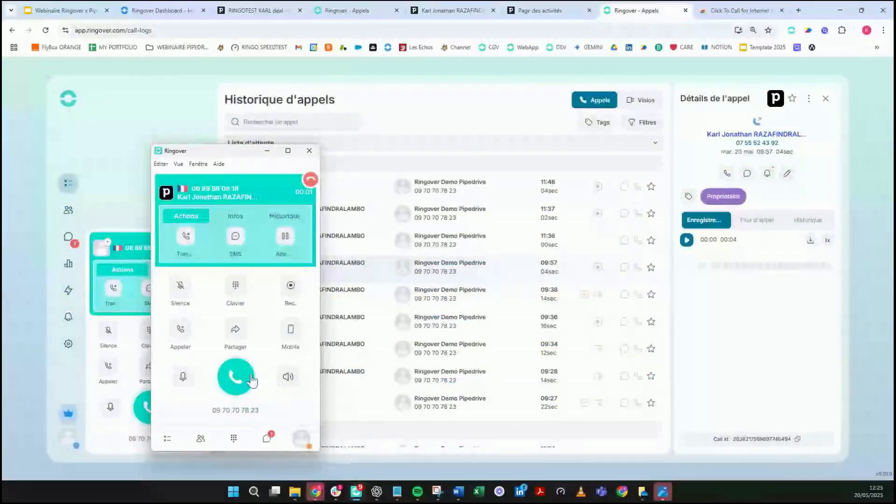
Step: Answer the contact's incoming call and close the Ringover - Appels tab
left_click(242, 388)
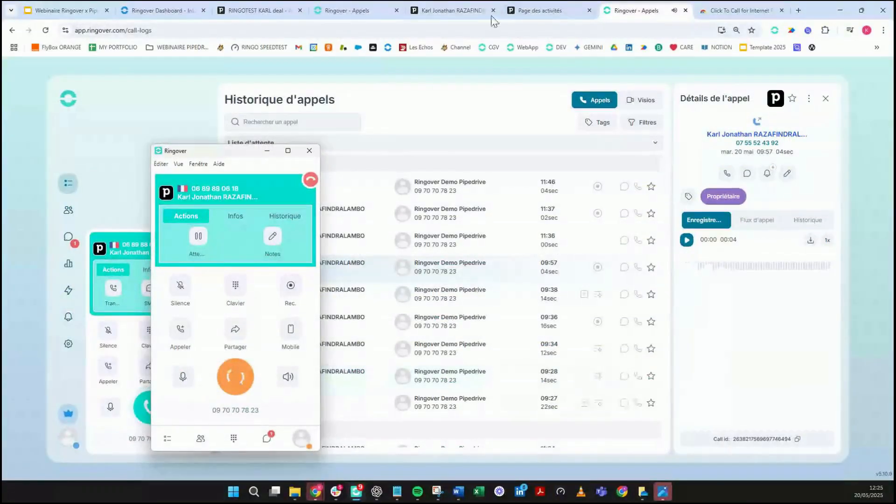
left_click(636, 2)
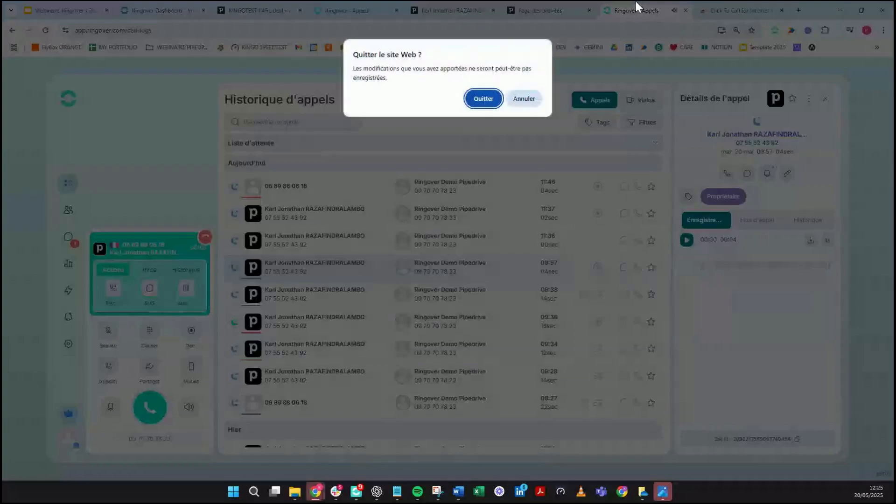
left_click(493, 97)
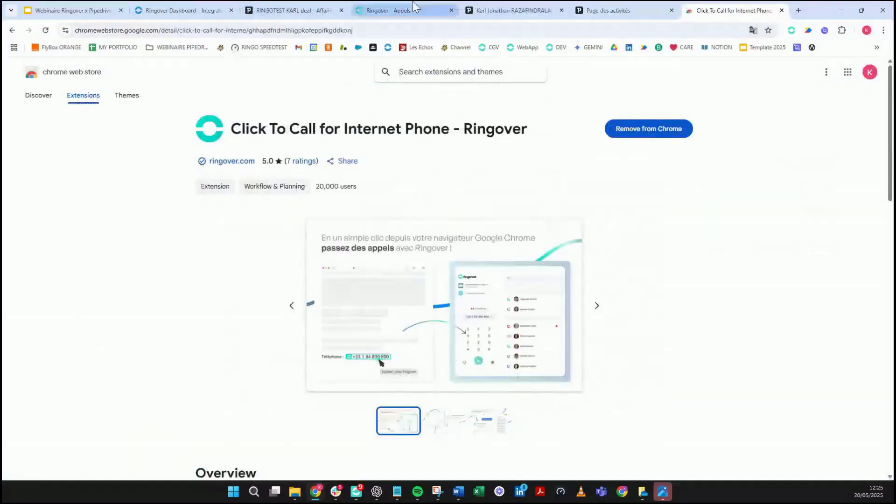
Step: Confirm leaving the Ringover calls page and return to the contact's Pipedrive page
left_click(481, 9)
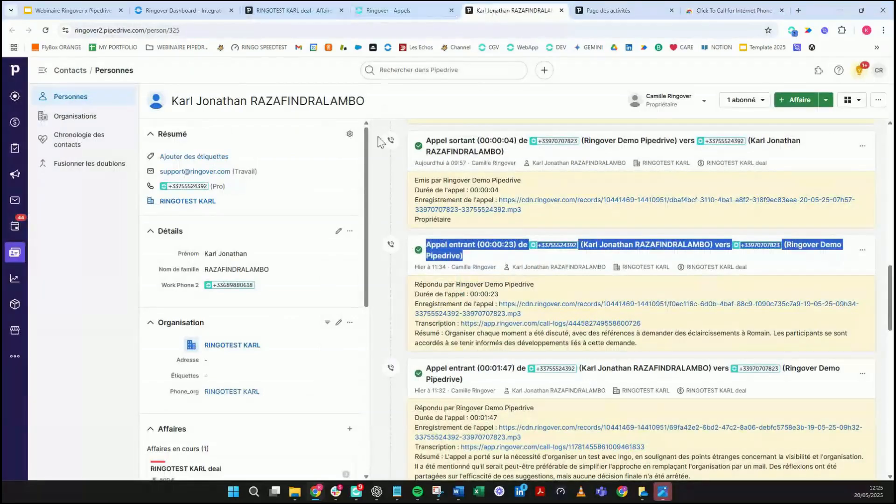
left_click(357, 490)
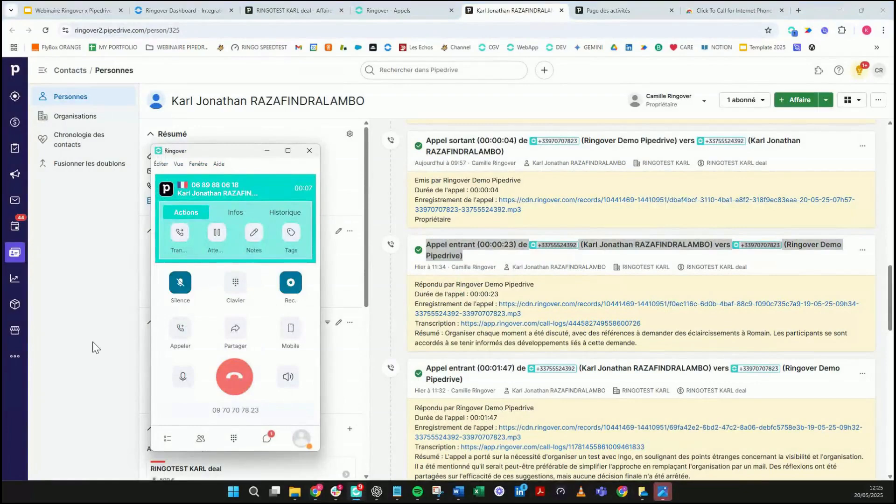
left_click(92, 342)
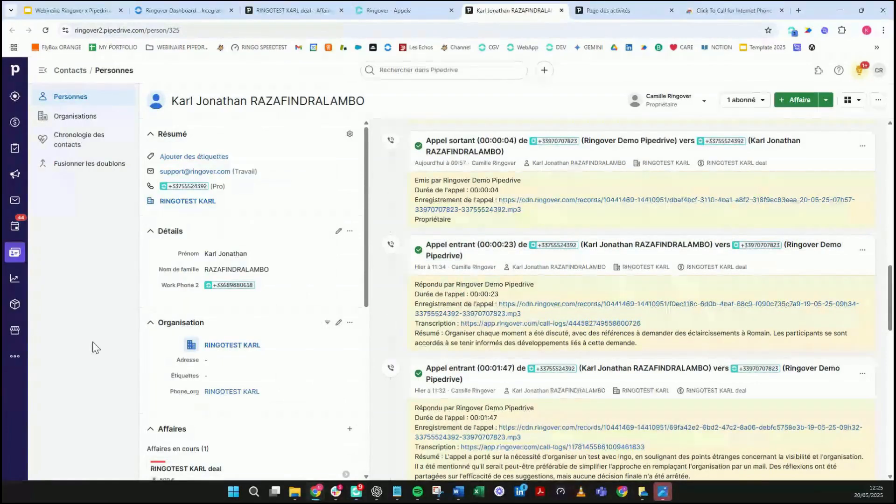
right_click(516, 15)
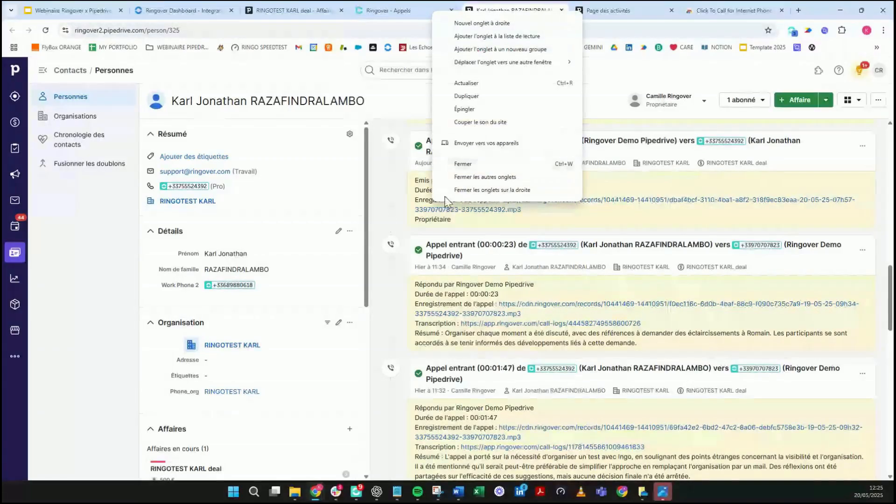
left_click(420, 304)
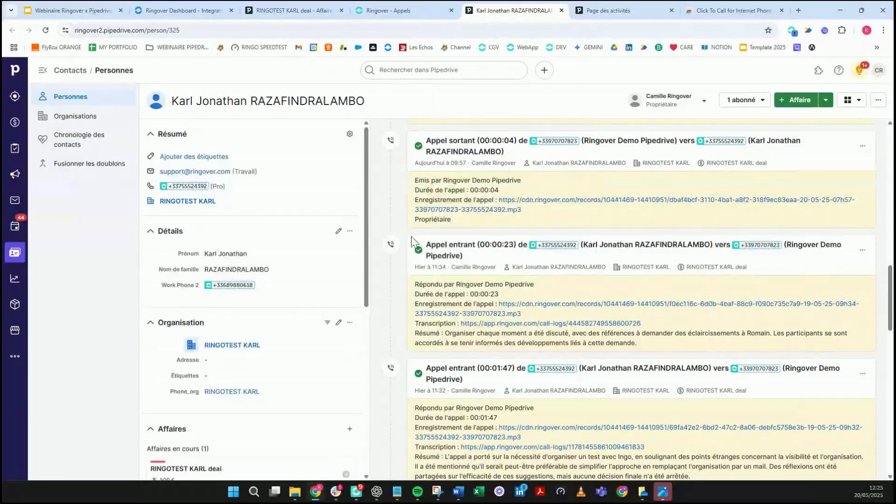
Step: Hang up the incoming call and scroll to its 00:00:28 entry atop the history
left_click(356, 494)
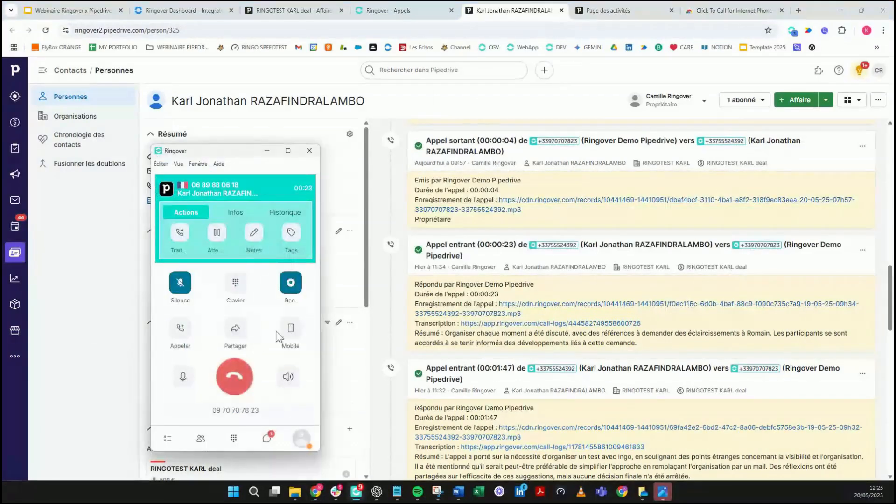
left_click(251, 371)
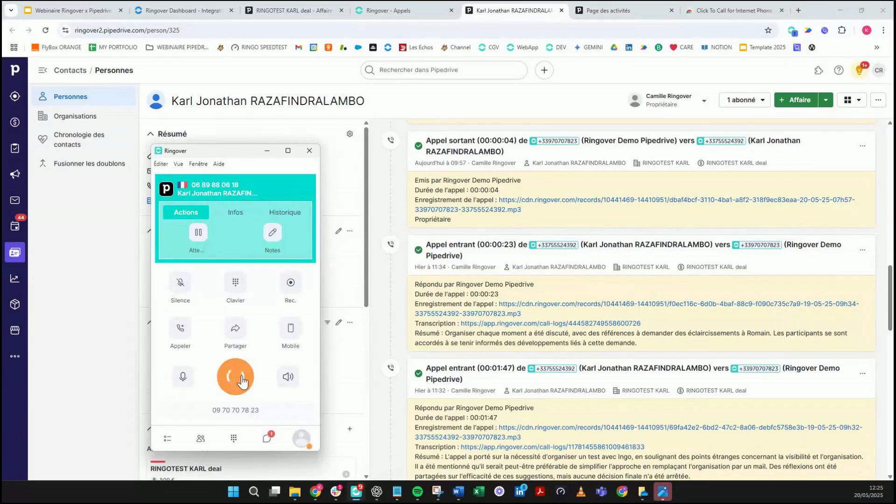
scroll(605, 204, "up", 10)
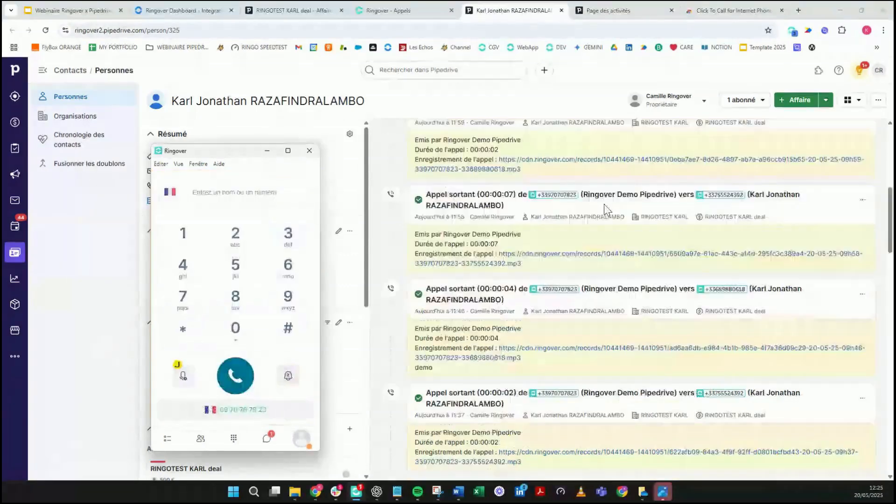
scroll(605, 204, "up", 4)
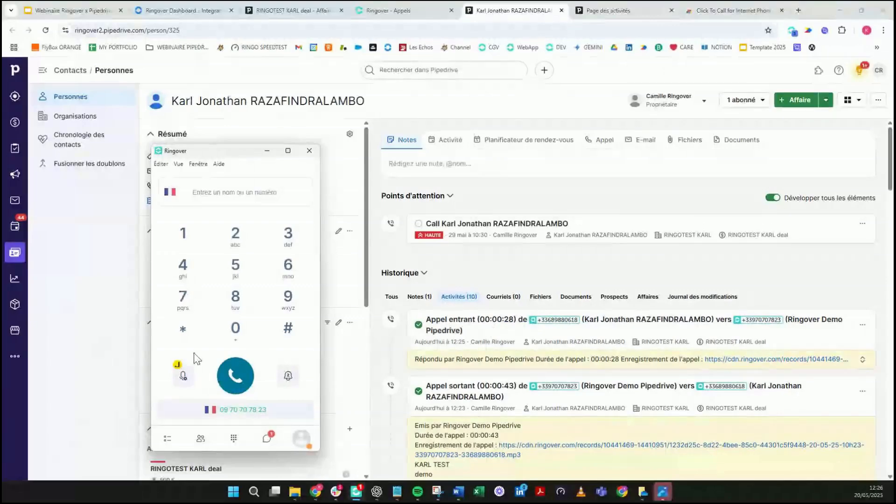
Step: Send 'Bonjour ceci est un test' as a new SMS to the contact's mobile number
left_click(268, 441)
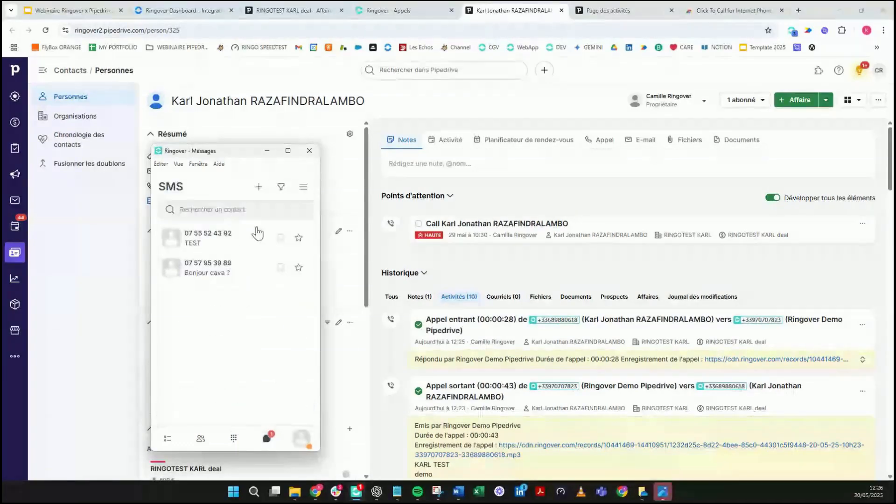
left_click(255, 190)
left_click(204, 261)
double_click(226, 260)
key("BackSpace")
key("BackSpace")
key("BackSpace")
key("BackSpace")
key("BackSpace")
key("BackSpace")
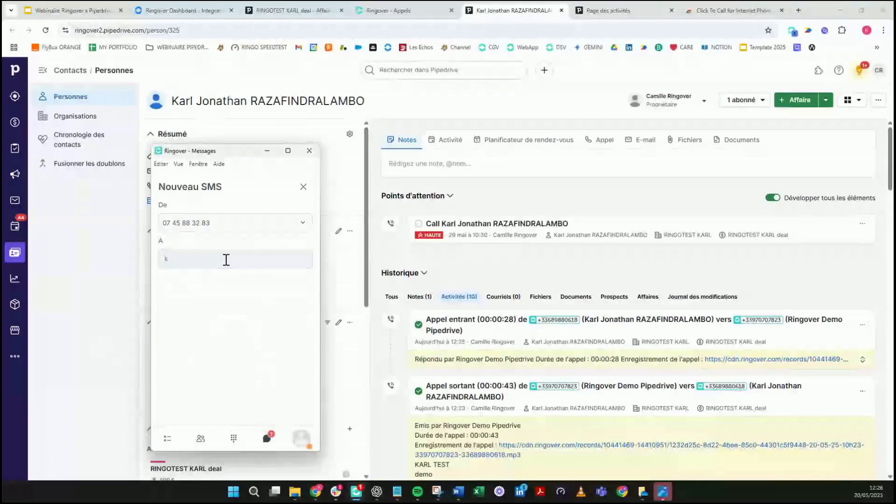
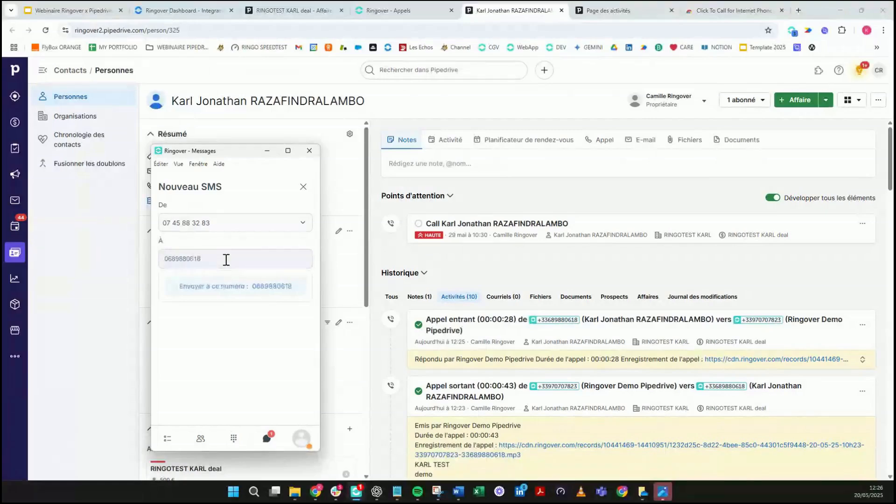
left_click(286, 287)
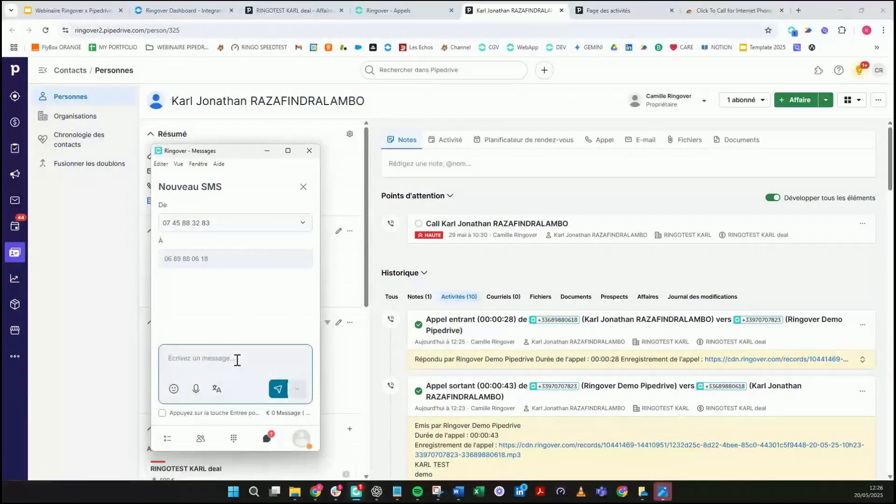
type("Bonjour ceci est un test.")
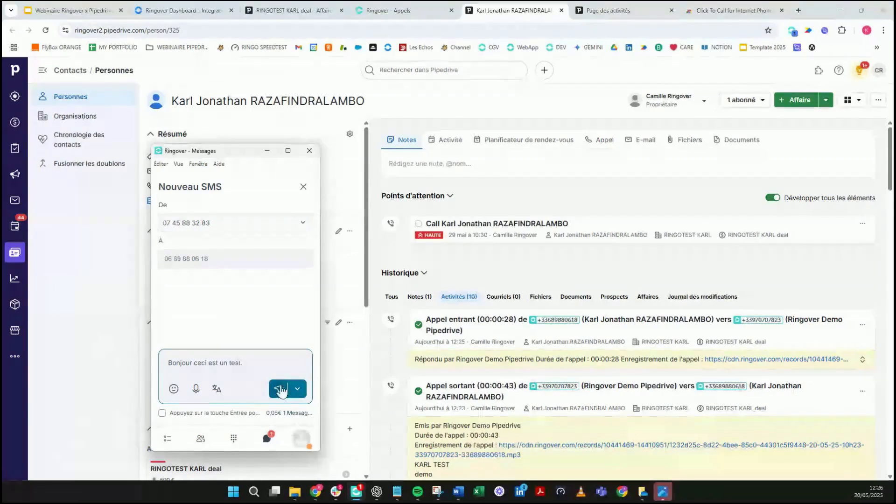
left_click(278, 389)
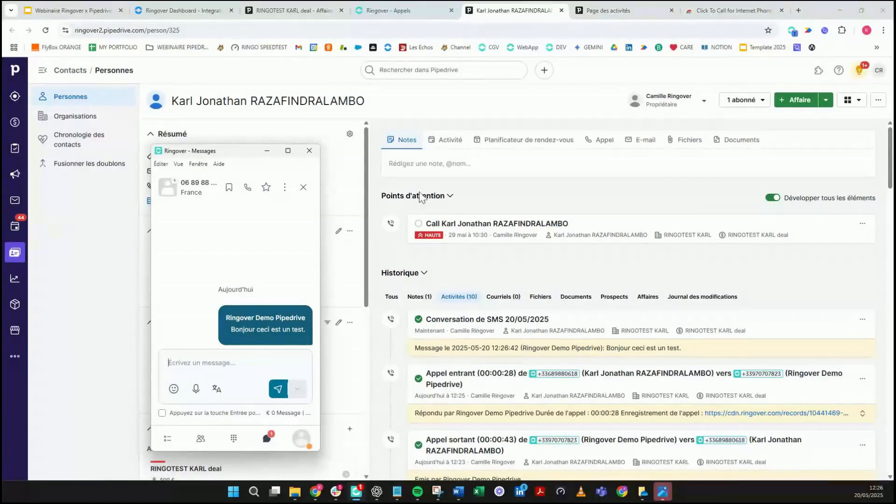
Step: Check the SMS conversation entry in the RINGOTEST deal's history, then return to the contact
left_click(268, 152)
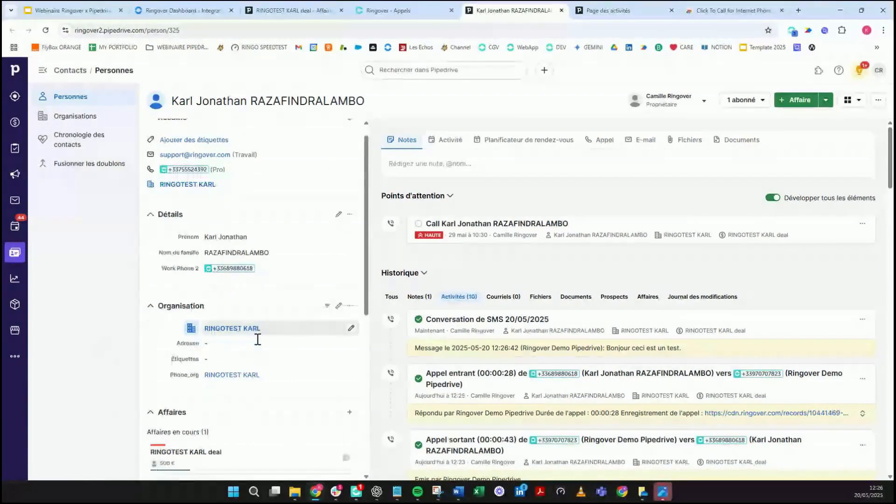
scroll(256, 340, "down", 1)
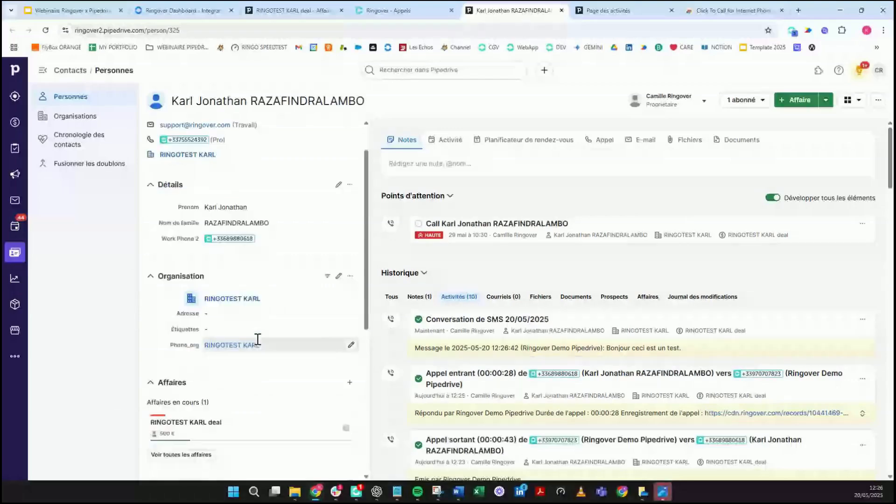
left_click(216, 425)
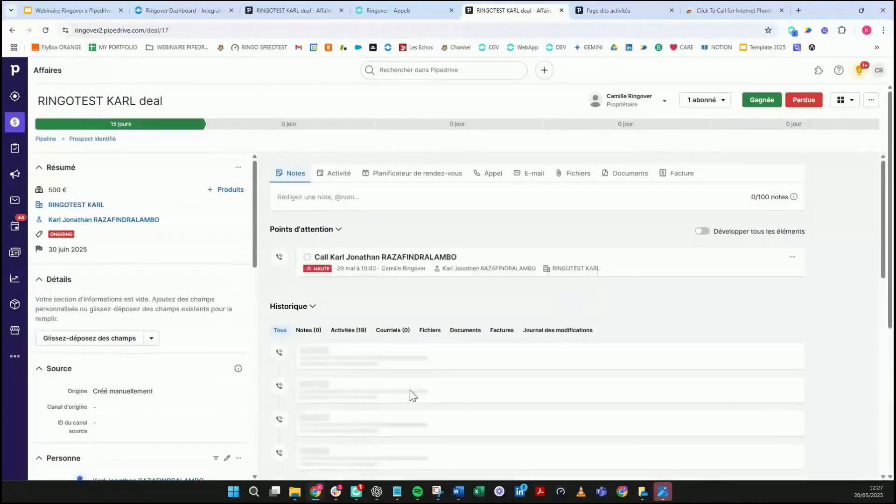
scroll(430, 393, "down", 4)
scroll(400, 442, "up", 4)
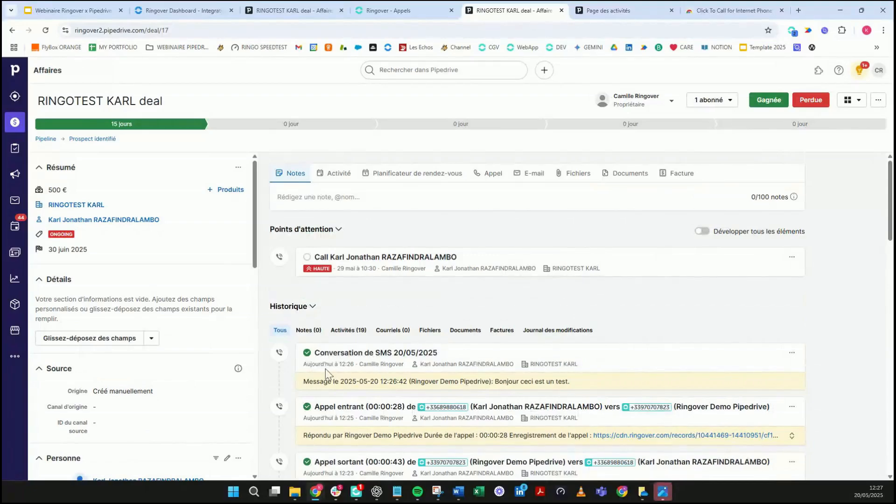
left_click(12, 30)
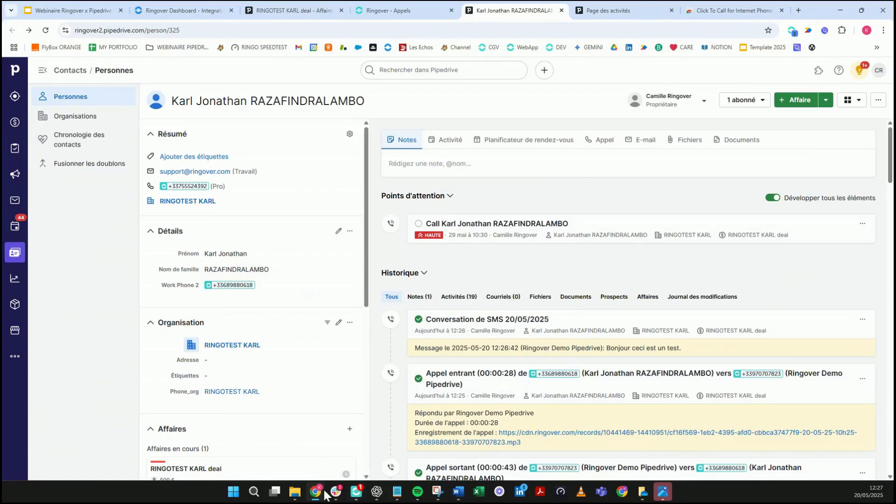
Step: Reload the contact page, cycle the Activités, Notes and Tous filters, and close the Ringover conversation
left_click(359, 494)
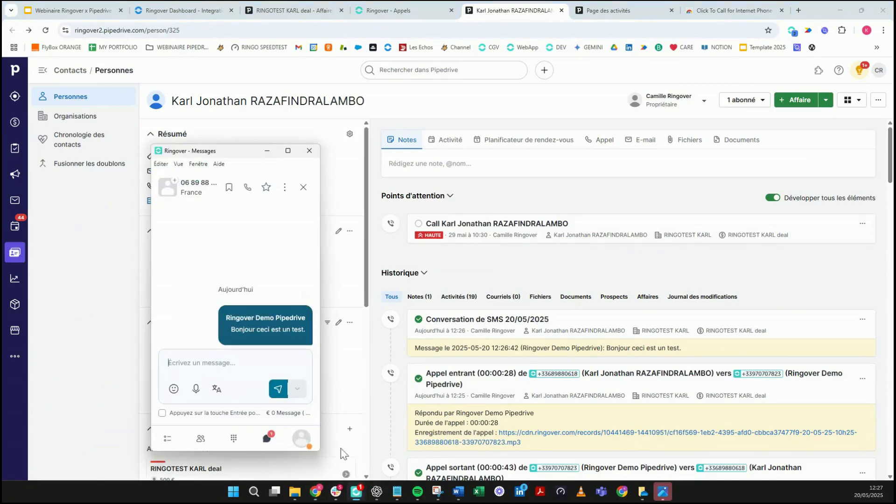
left_click(117, 373)
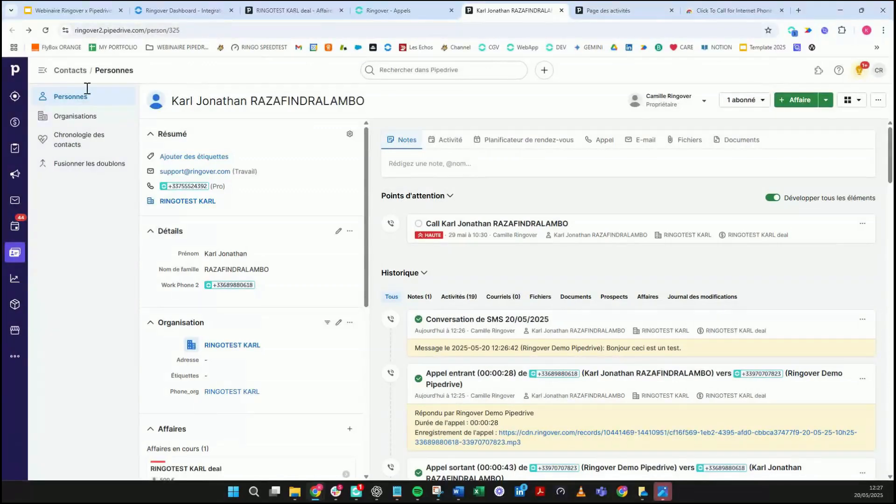
left_click(45, 30)
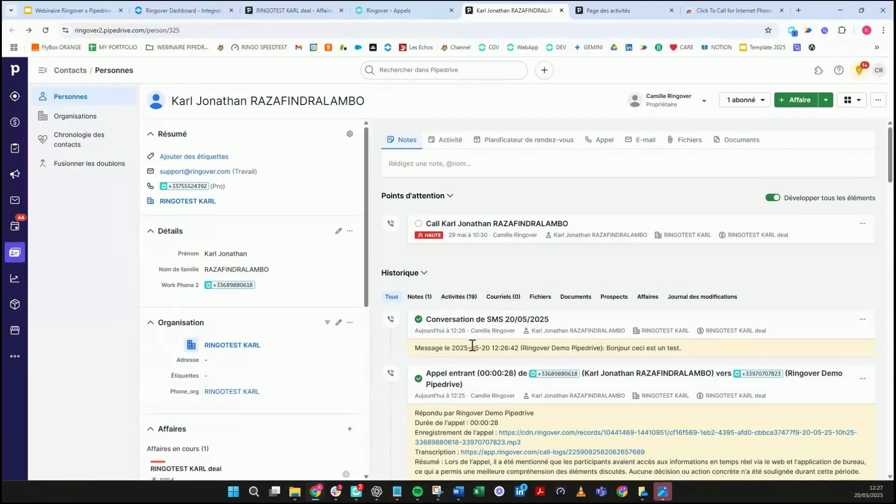
left_click(472, 299)
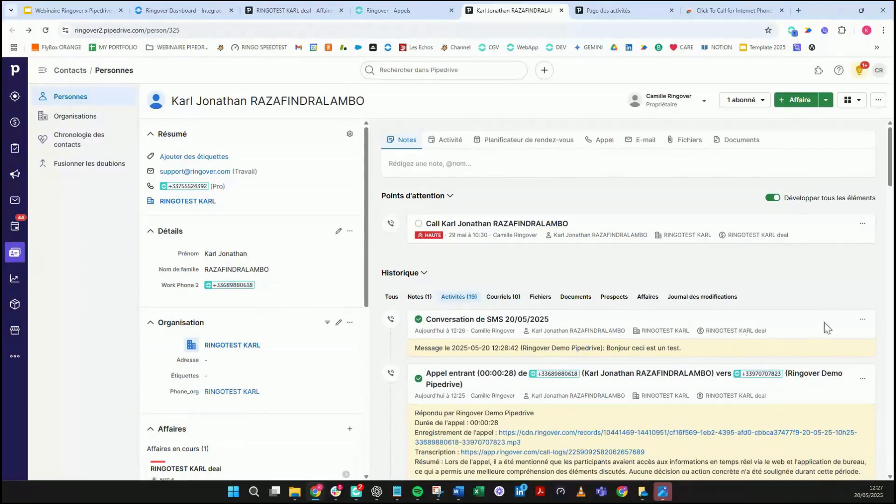
left_click(412, 297)
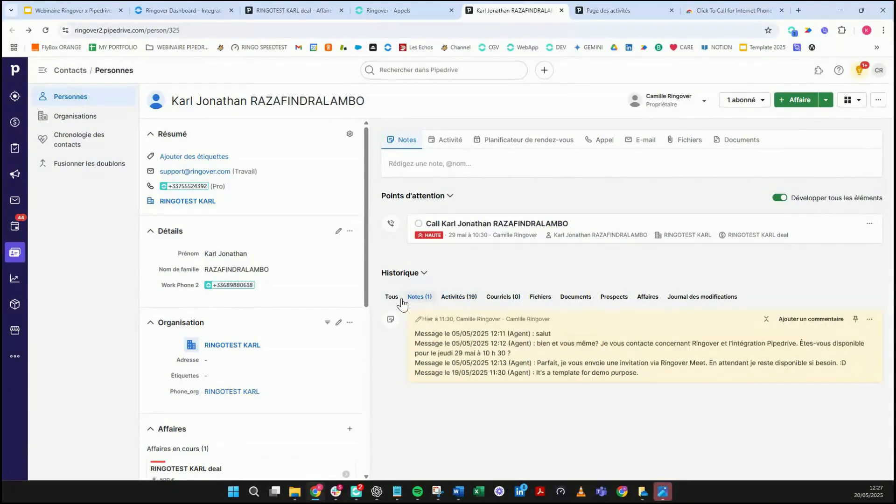
left_click(397, 299)
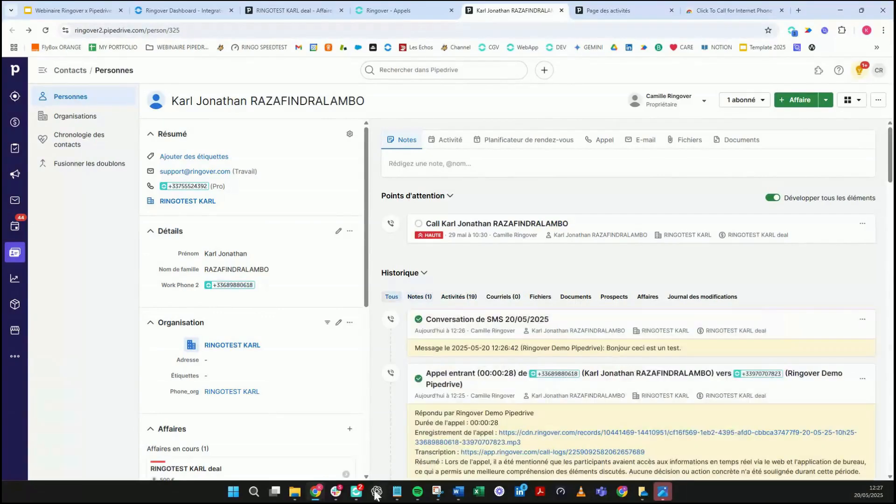
left_click(359, 495)
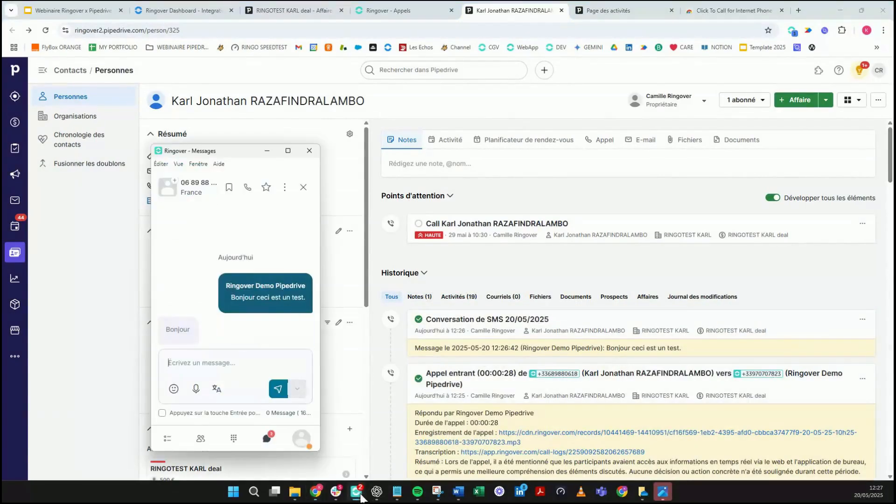
left_click(304, 187)
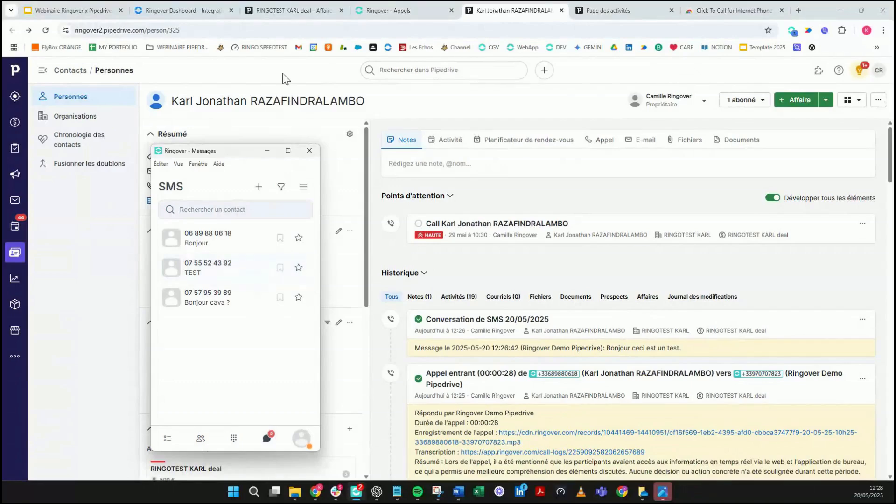
Step: Start a new WhatsApp message from the DEMO PIPEDRIVE number in maximised Ringover
left_click(288, 151)
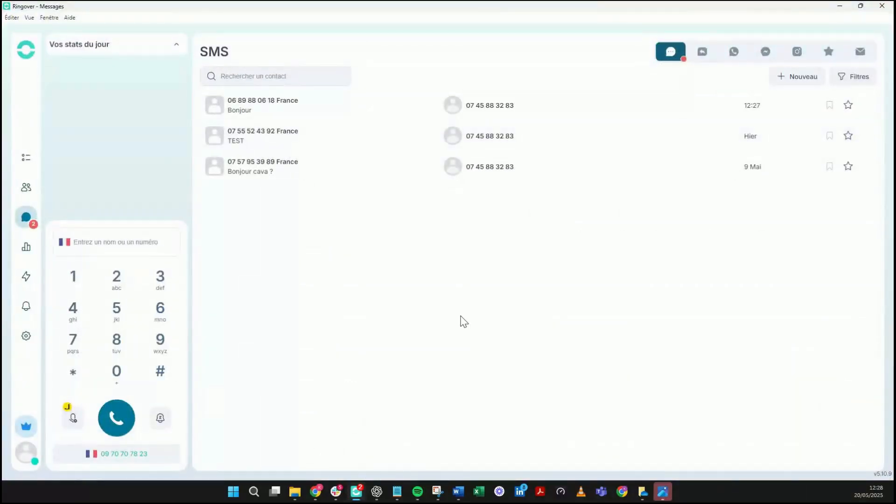
left_click(735, 55)
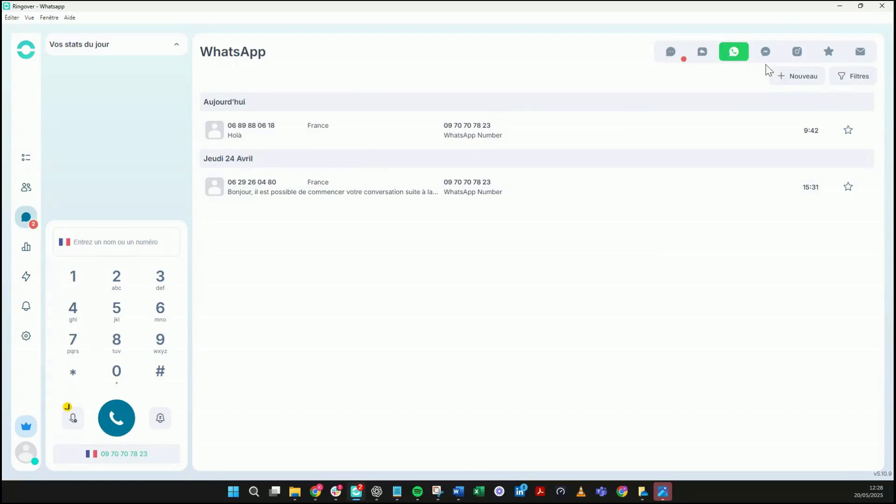
left_click(789, 76)
left_click(710, 88)
left_click(710, 116)
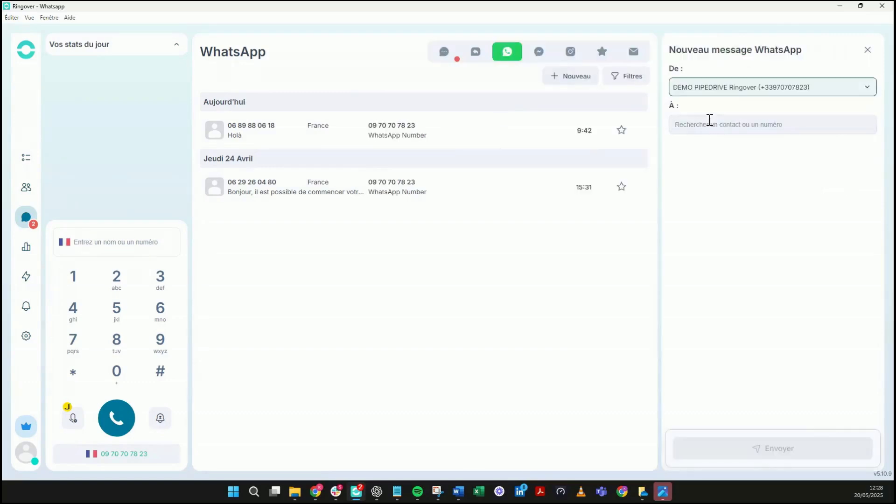
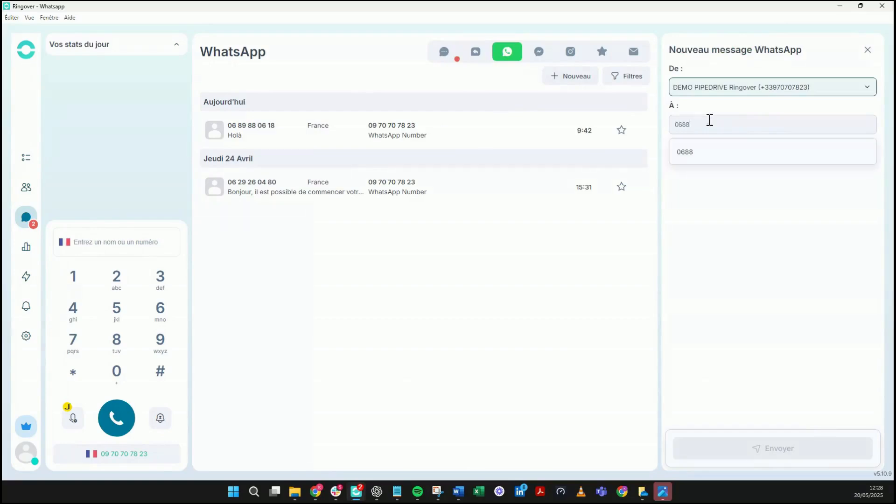
Step: Address the WhatsApp message to the contact's mobile number and open the conversation
left_click(757, 153)
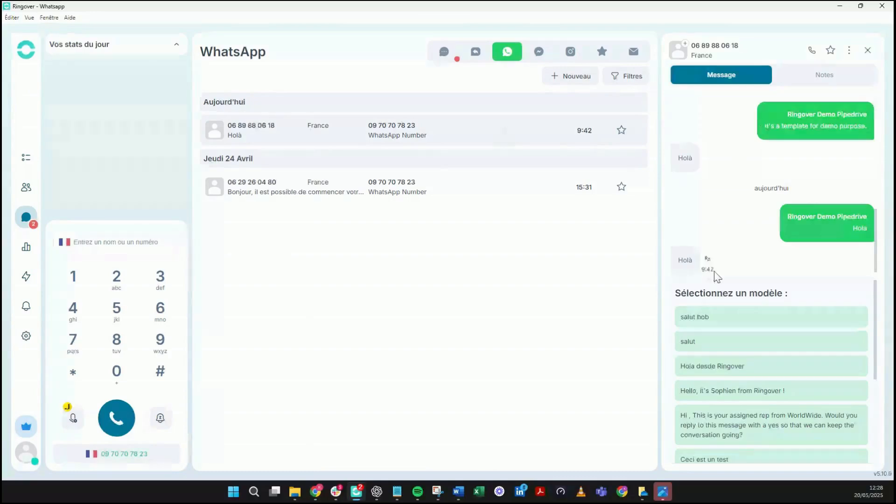
Step: Send the Bonjour conversation-starter template message
scroll(794, 243, "up", 5)
scroll(719, 217, "up", 3)
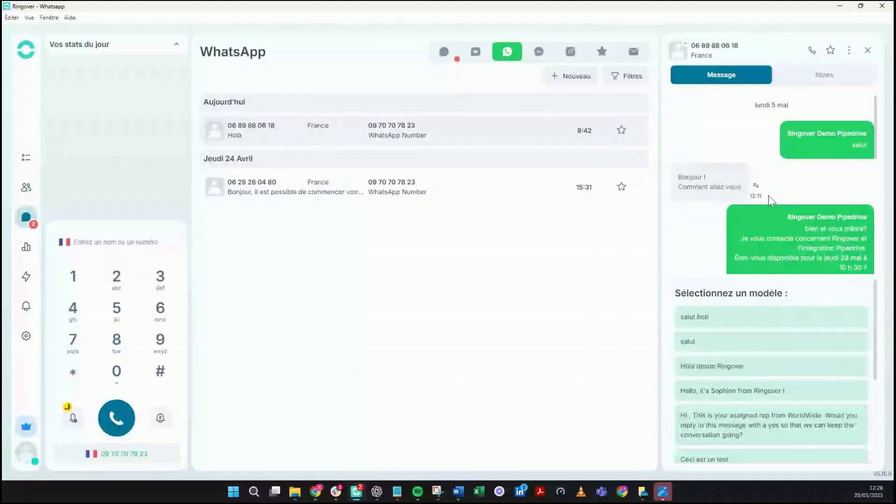
scroll(773, 209, "down", 5)
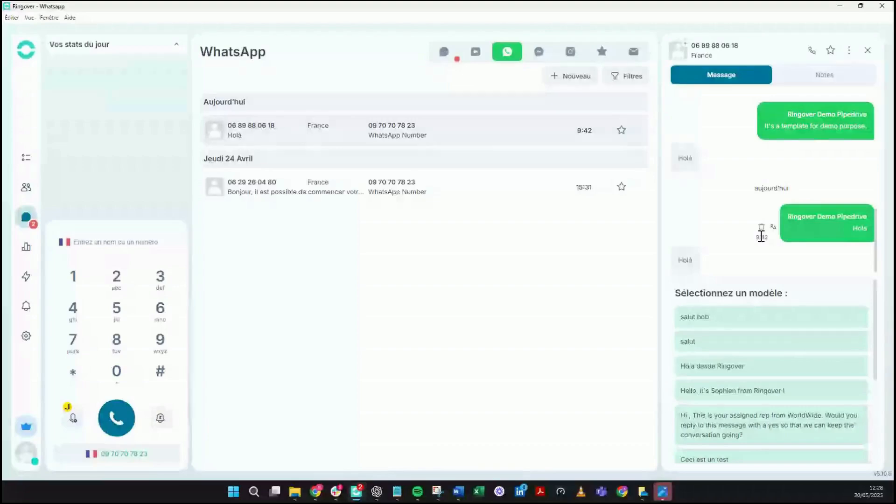
left_click_drag(875, 353, 879, 417)
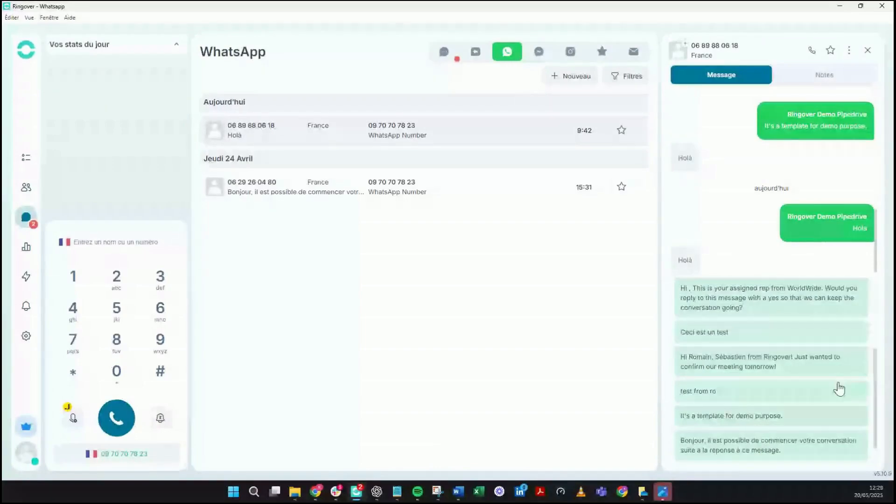
scroll(780, 381, "down", 1)
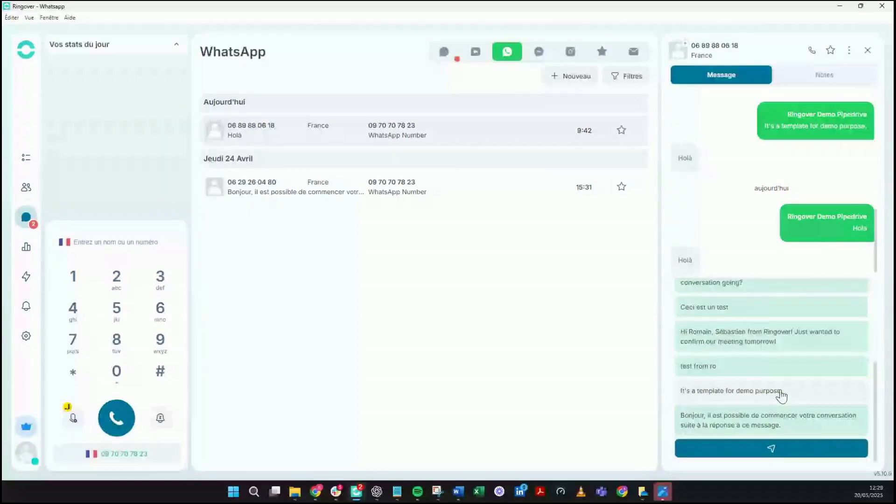
left_click(769, 425)
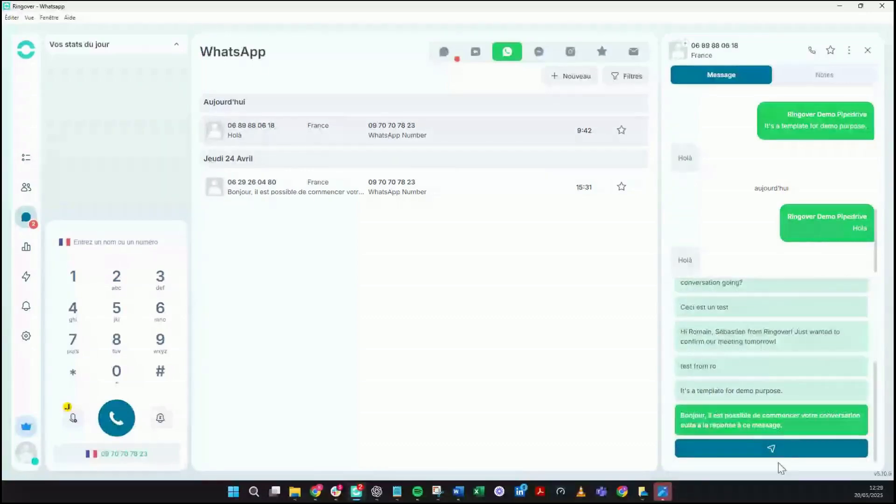
left_click(765, 454)
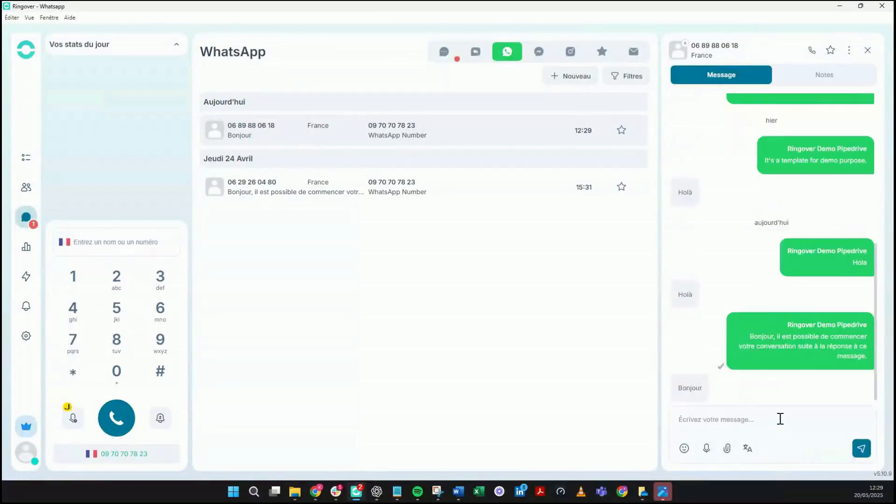
mouse_move(684, 377)
left_click(716, 422)
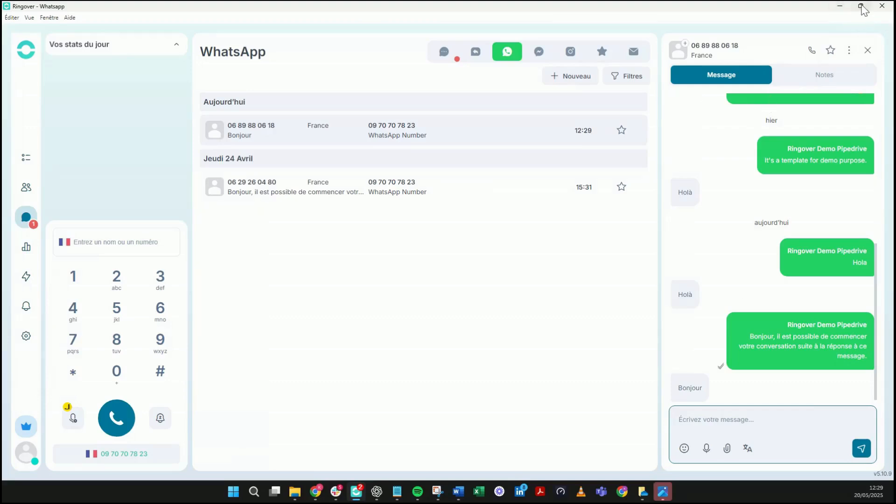
Step: Reload the contact page and filter its history to the Notes (1) entry logging the WhatsApp exchange
left_click(862, 6)
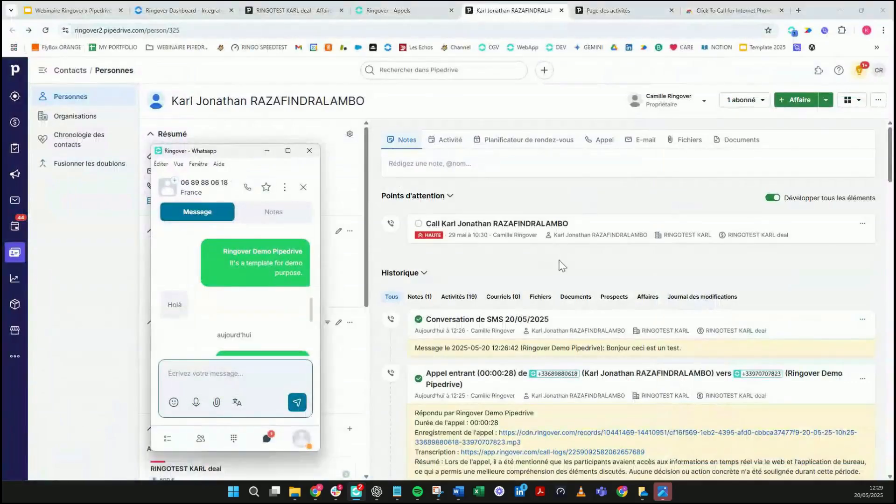
left_click(558, 280)
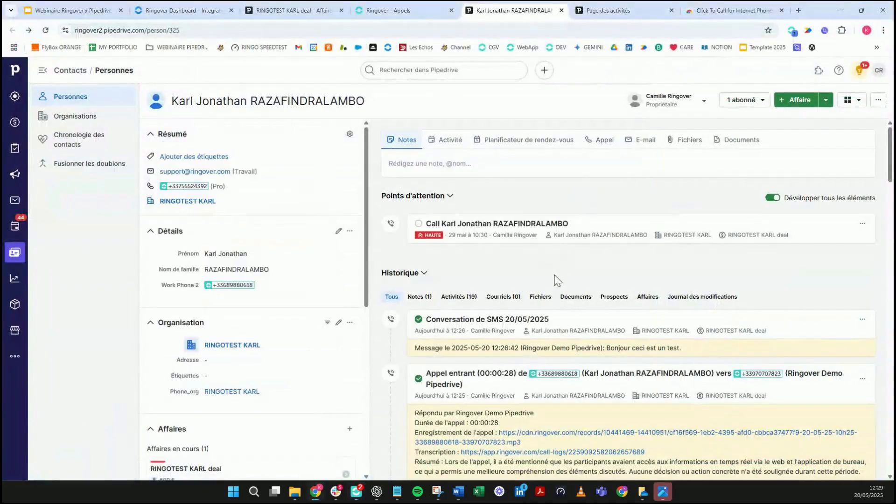
left_click(419, 297)
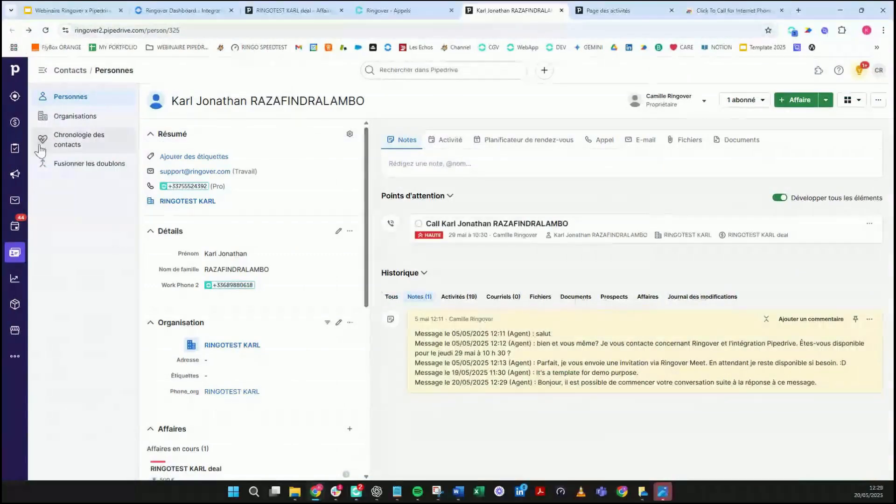
left_click(45, 29)
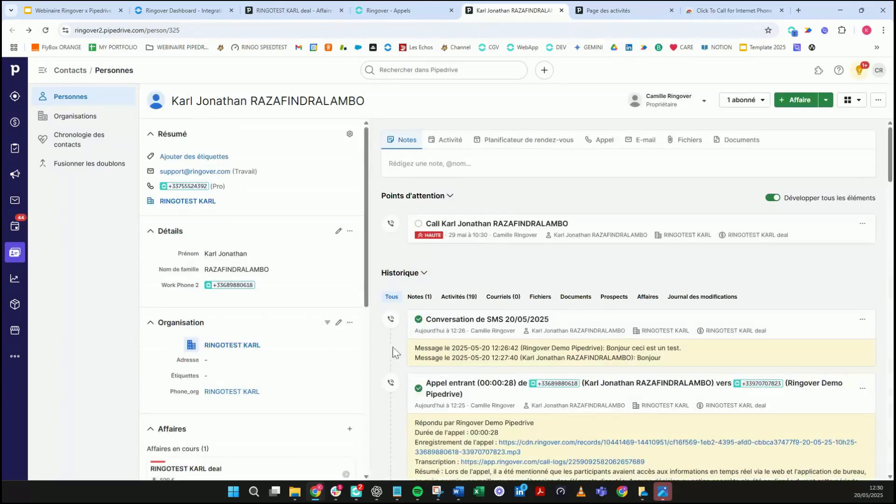
scroll(464, 310, "down", 2)
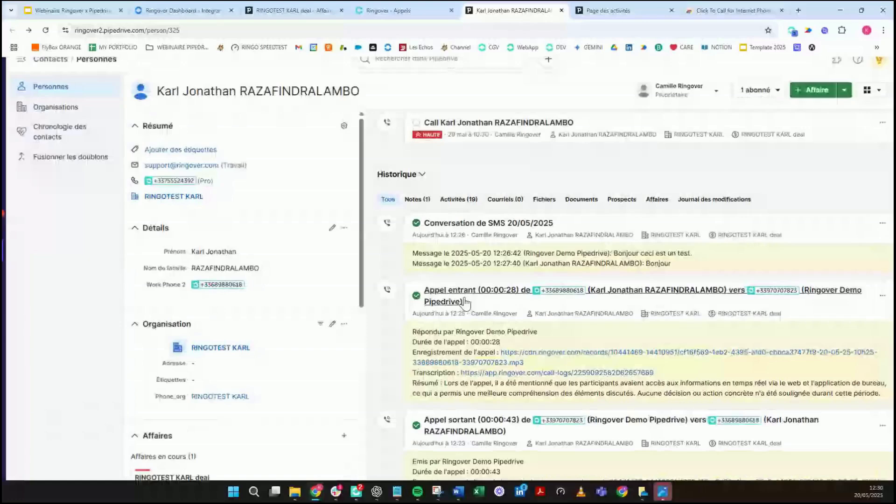
scroll(466, 304, "up", 2)
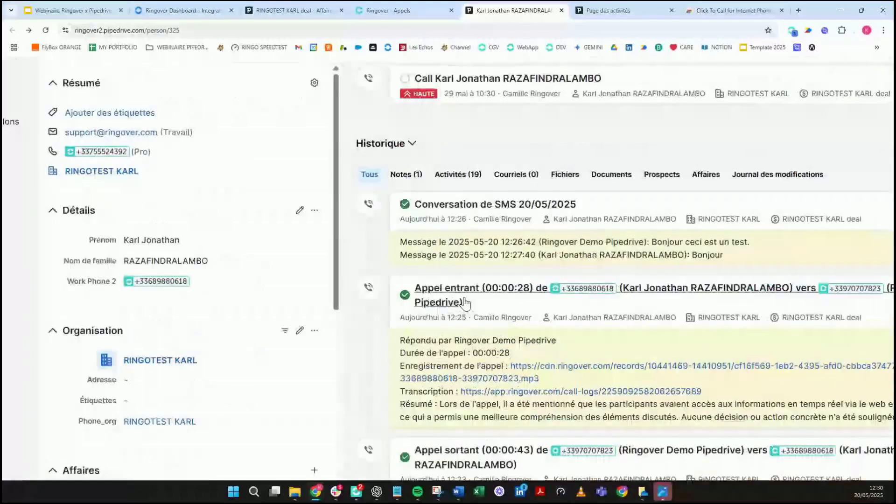
left_click_drag(407, 255, 751, 260)
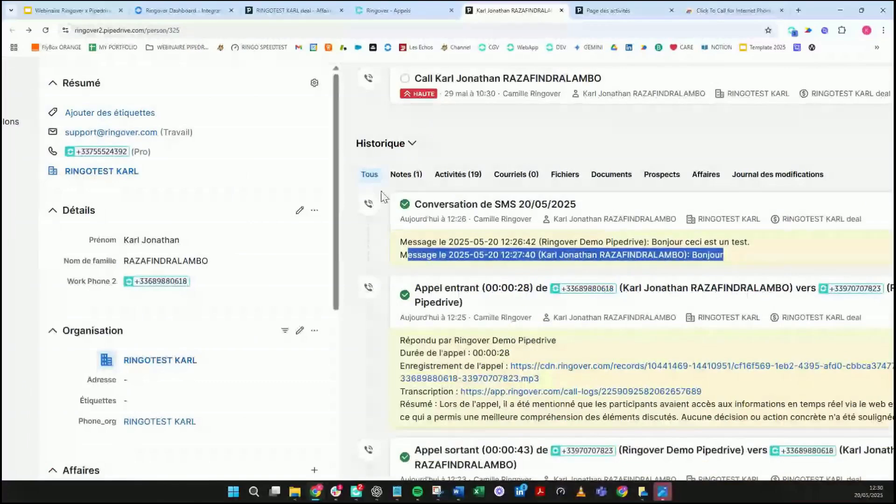
left_click(406, 174)
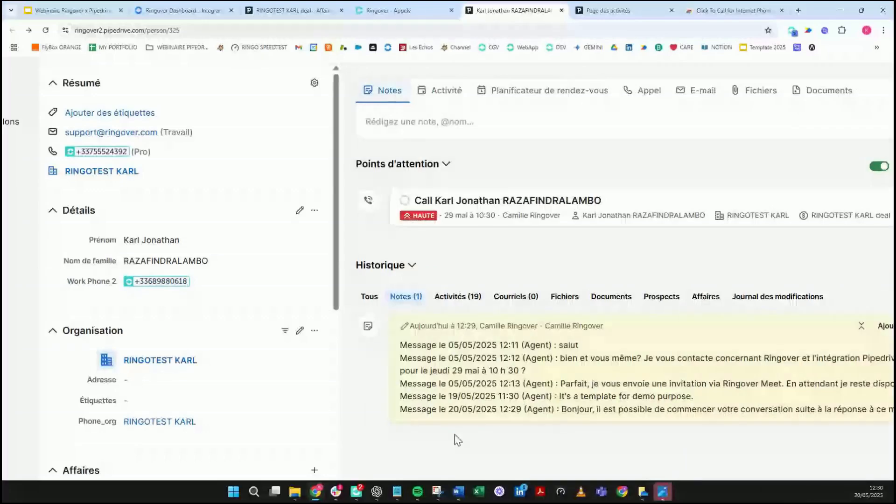
scroll(526, 418, "right", 1)
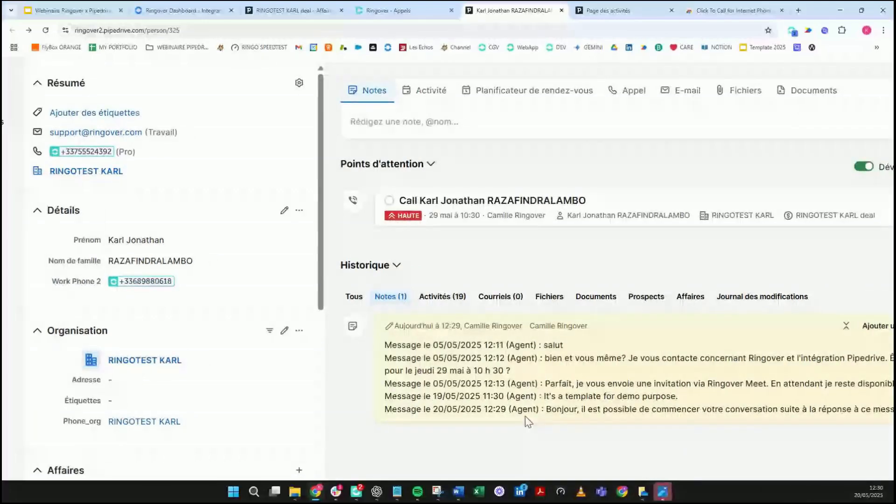
scroll(481, 324, "down", 1)
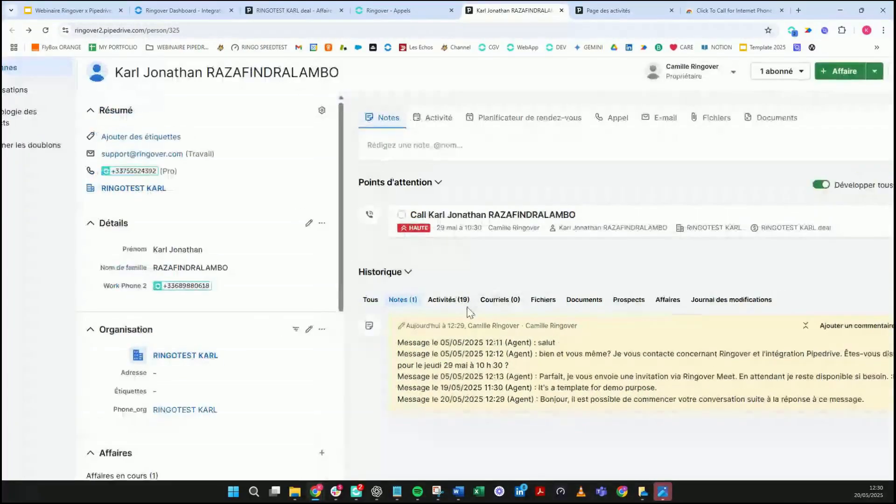
Step: Show the Activités (19) list in the contact's history and scroll the details panel to Affaires
left_click(441, 300)
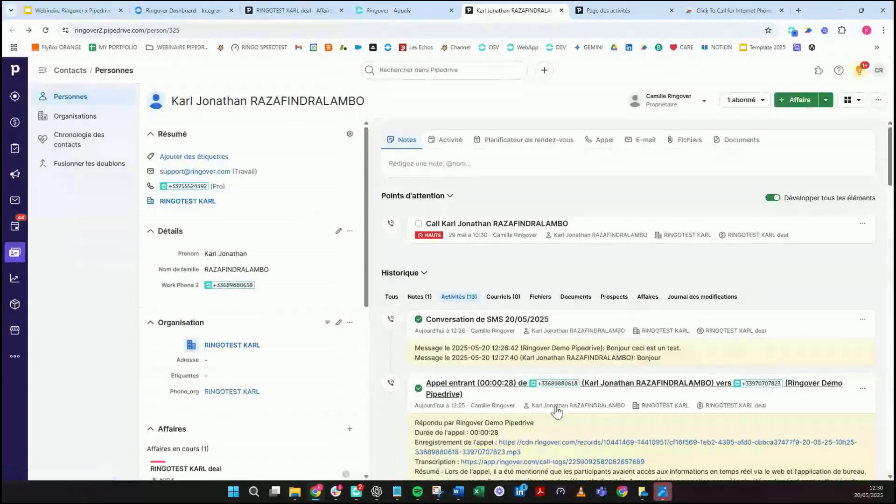
mouse_move(558, 408)
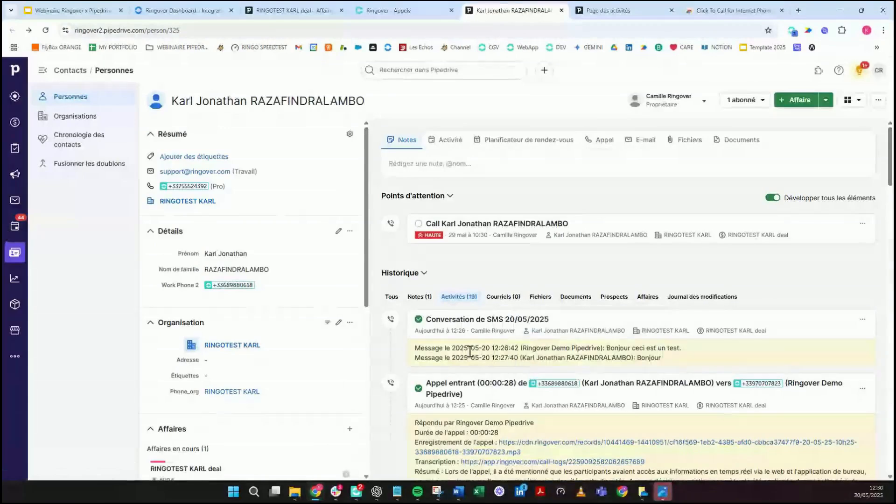
scroll(314, 367, "down", 1)
scroll(314, 367, "down", 4)
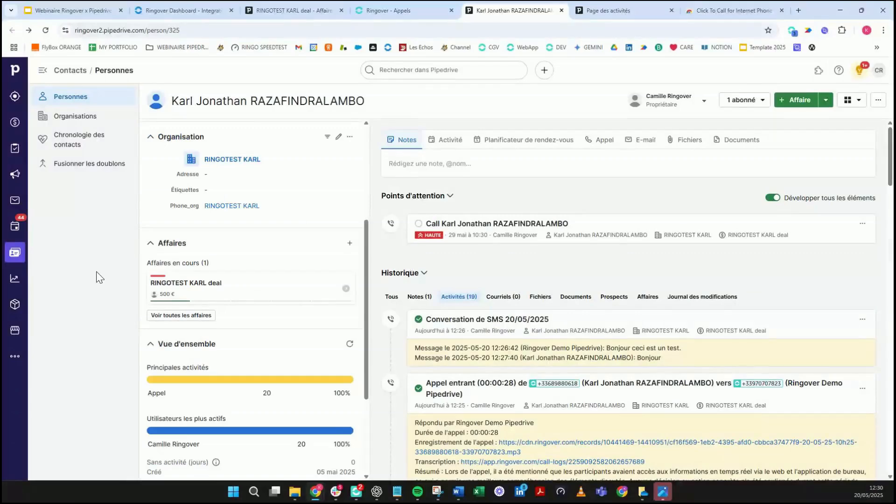
left_click(229, 288)
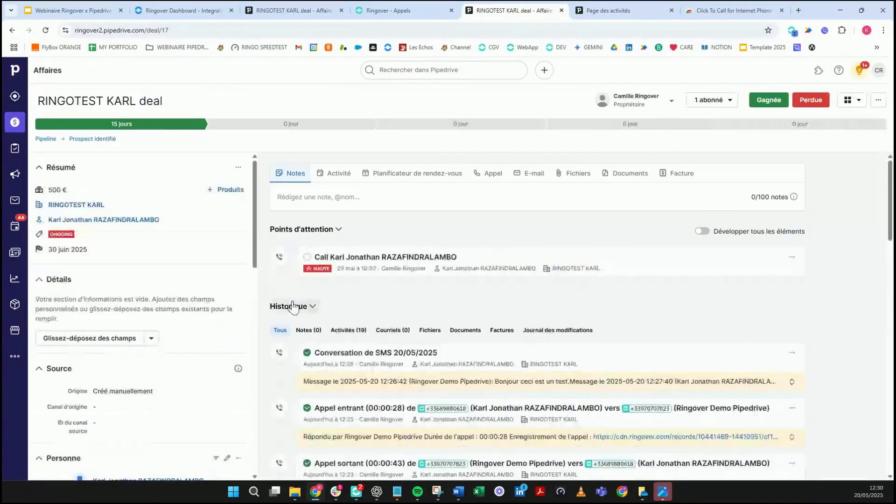
scroll(342, 332, "down", 1)
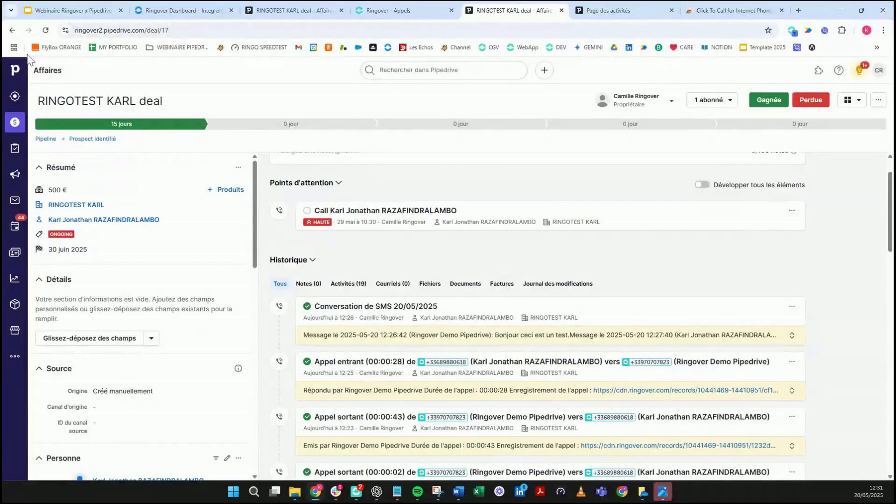
left_click(12, 31)
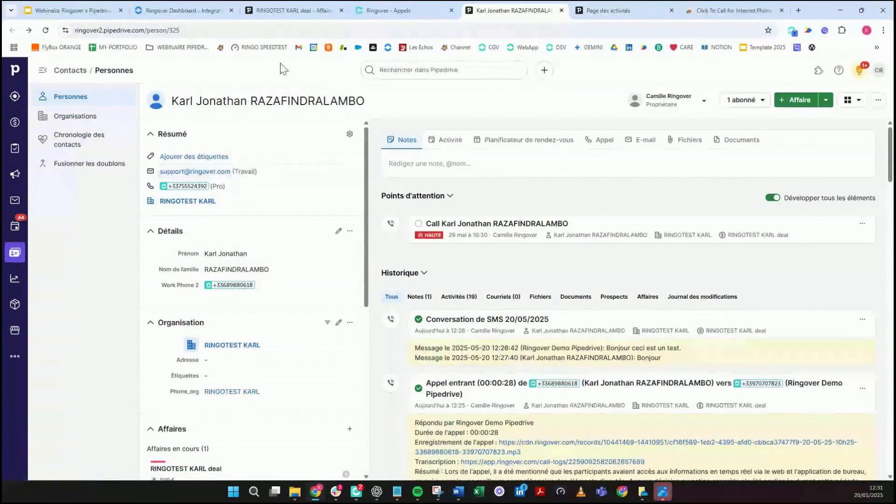
left_click(201, 17)
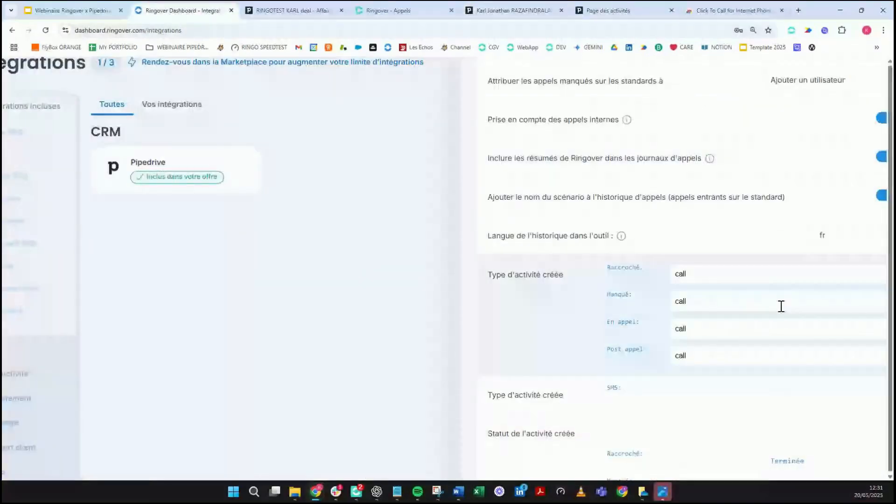
scroll(781, 306, "up", 1)
scroll(781, 305, "down", 10)
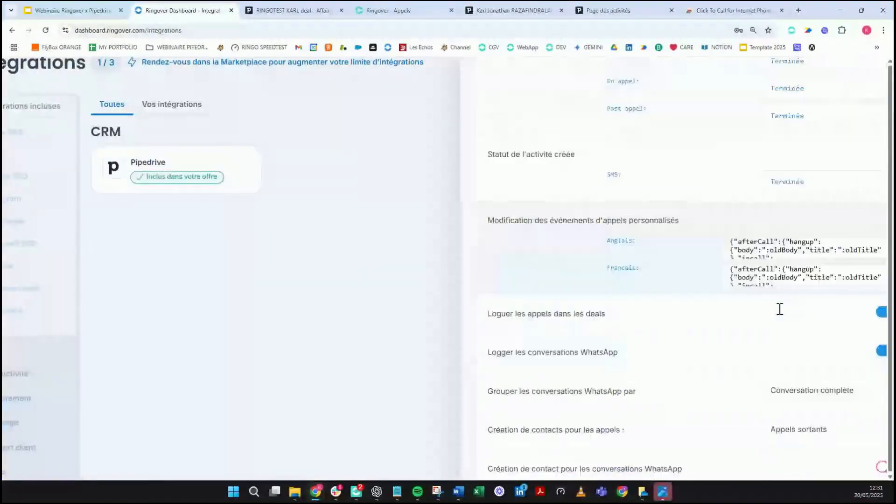
scroll(780, 315, "down", 2)
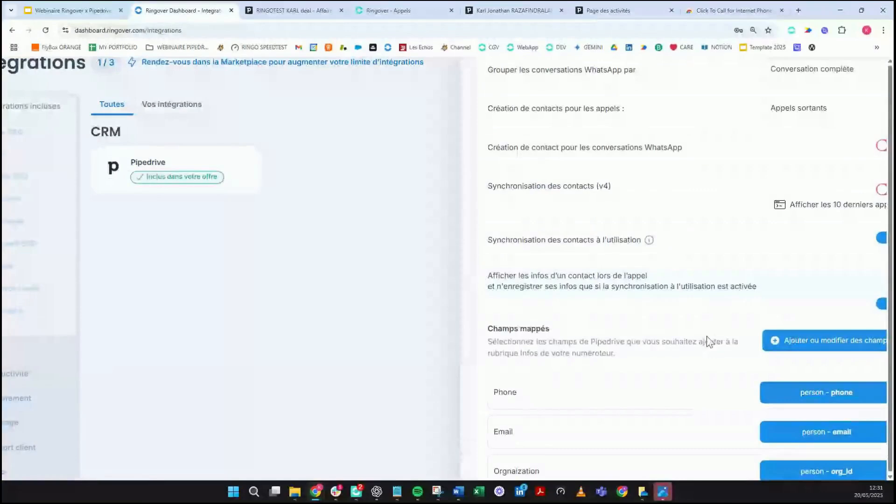
key("ctrl+minus")
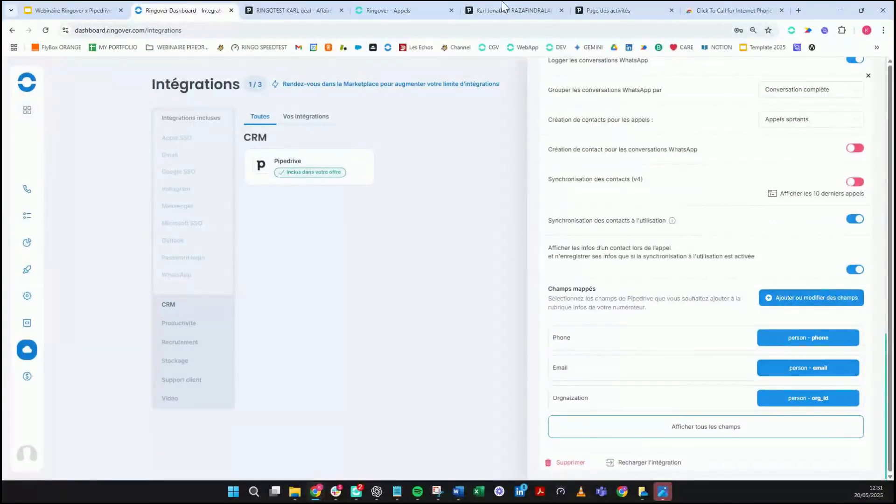
left_click(483, 7)
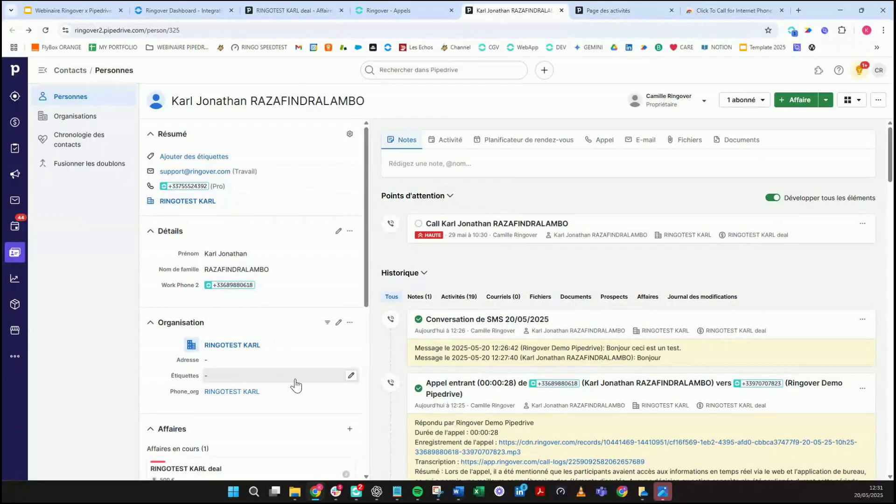
Step: Close the Ringover call history tab and confirm leaving the page
key("ctrl+shift+Tab")
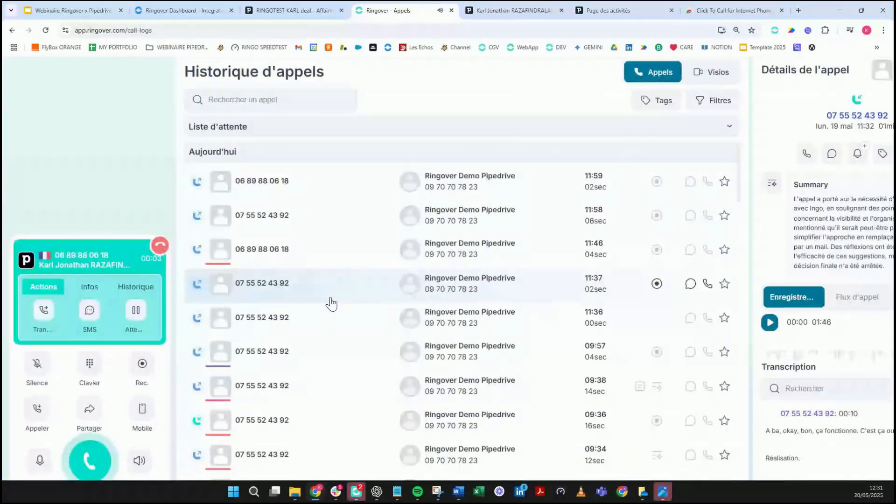
middle_click(374, 7)
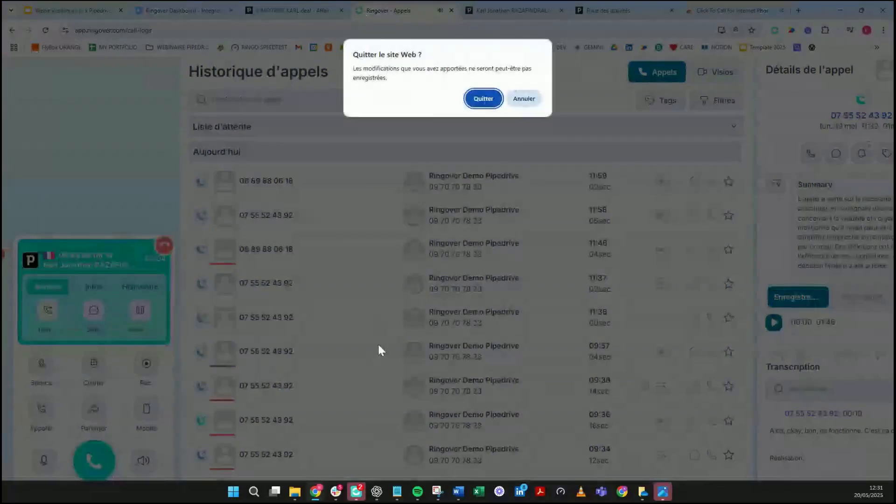
left_click(484, 101)
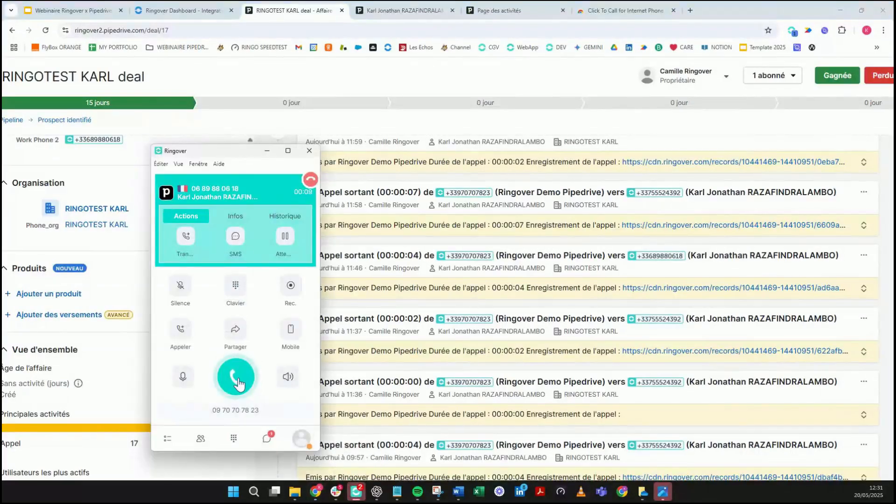
Step: Call the Pipedrive contact with the microphone muted and the call recording
left_click(239, 382)
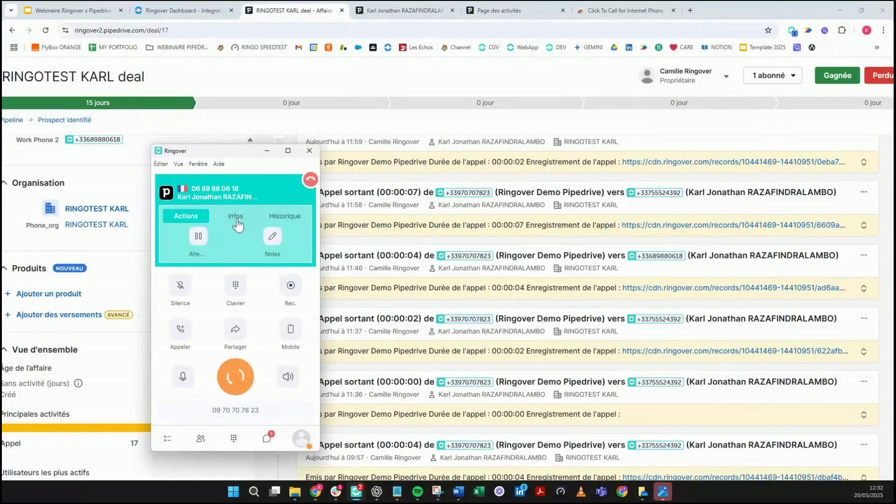
left_click(185, 295)
left_click(235, 212)
left_click(186, 212)
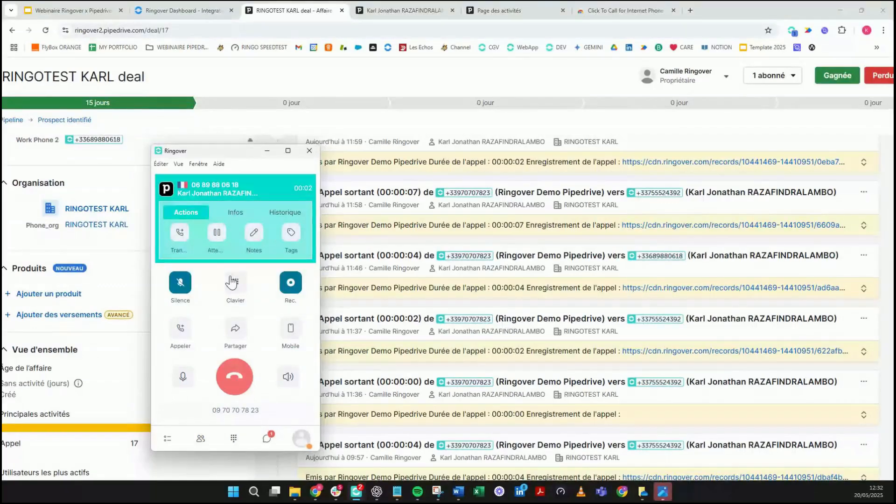
left_click_drag(225, 157, 396, 149)
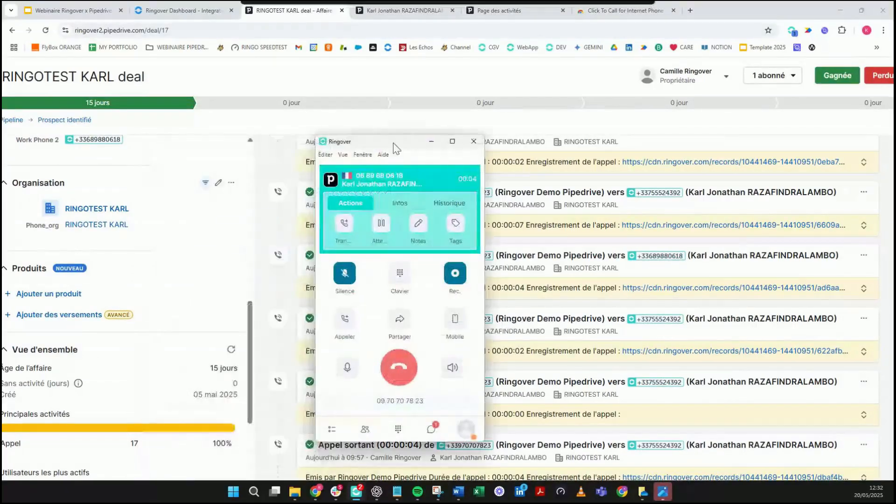
Step: Review the contact details synced from Pipedrive, then hang up and end the call
left_click(421, 10)
left_click(364, 493)
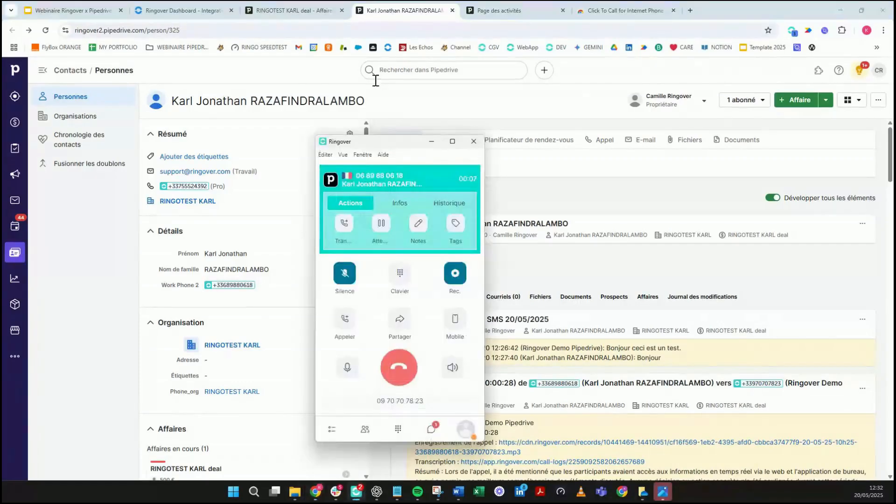
left_click_drag(387, 145, 546, 106)
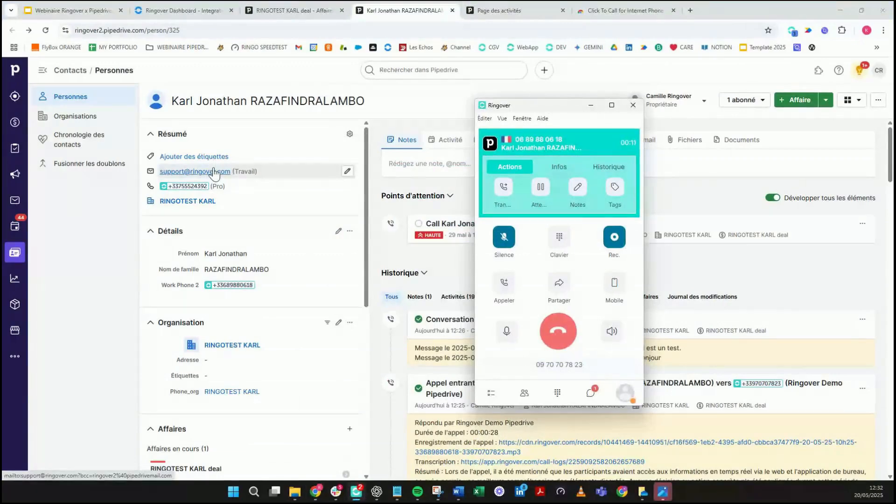
left_click(568, 172)
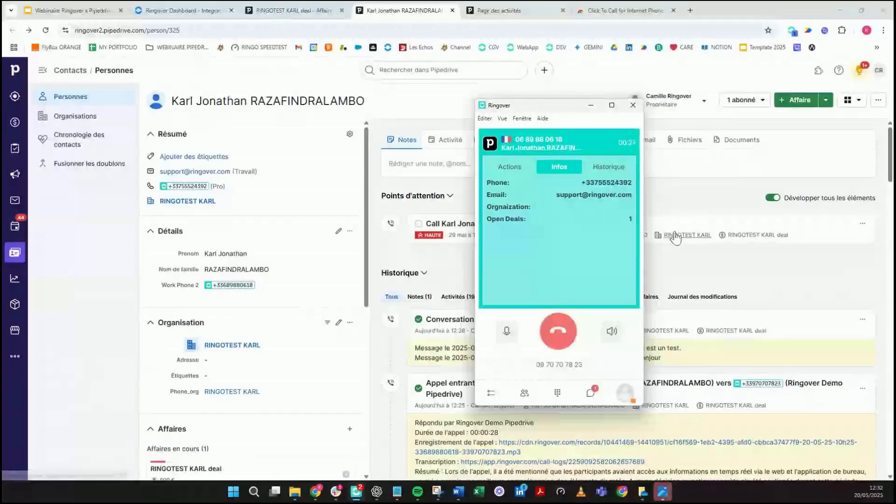
left_click(550, 346)
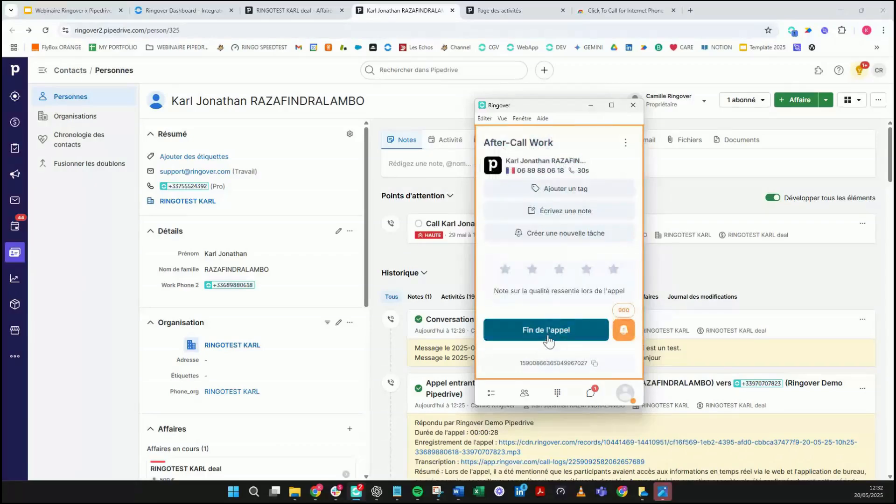
left_click(550, 339)
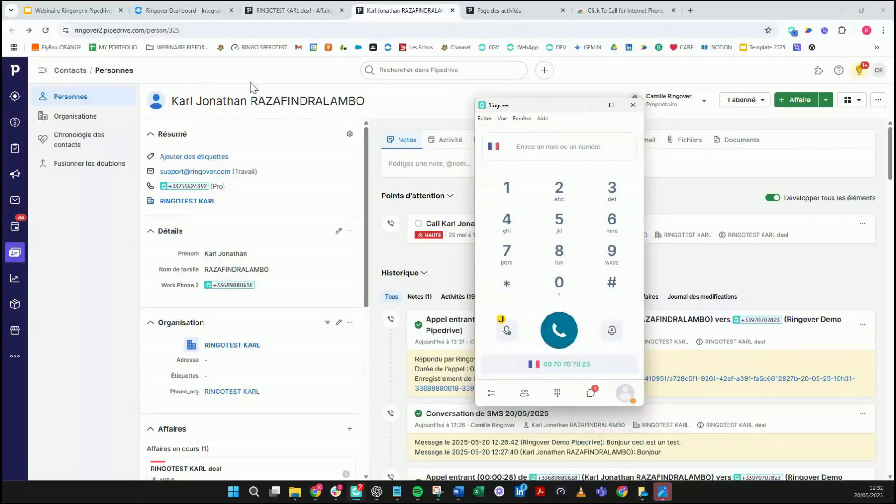
Step: Present the webinar deck full-screen on the 'Les 6 astuces' Ringover–Pipedrive slide
left_click(72, 9)
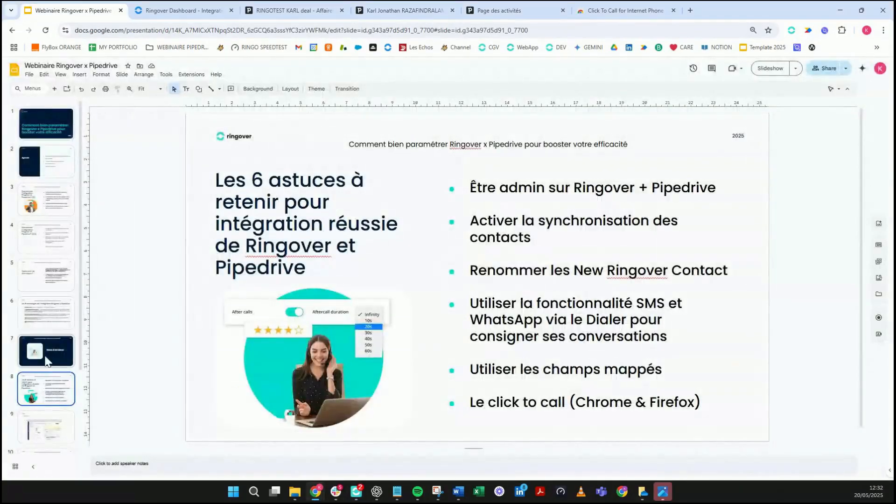
left_click(762, 71)
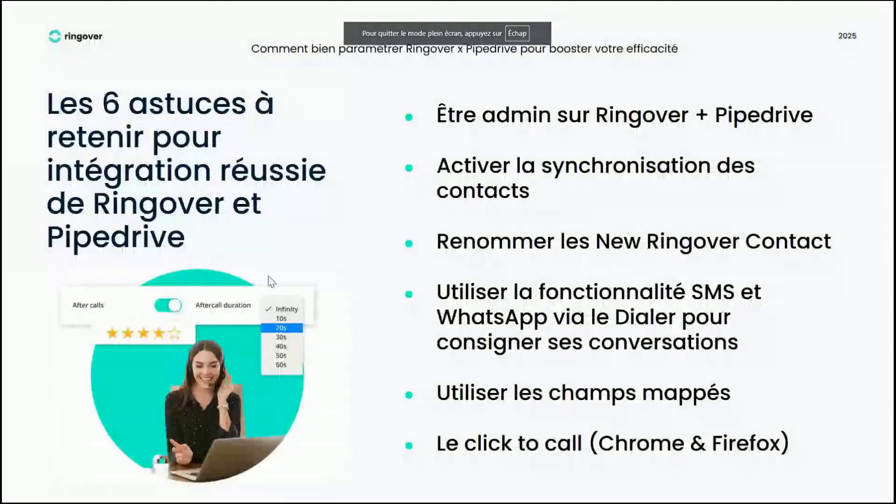
left_click(669, 265)
key("Left")
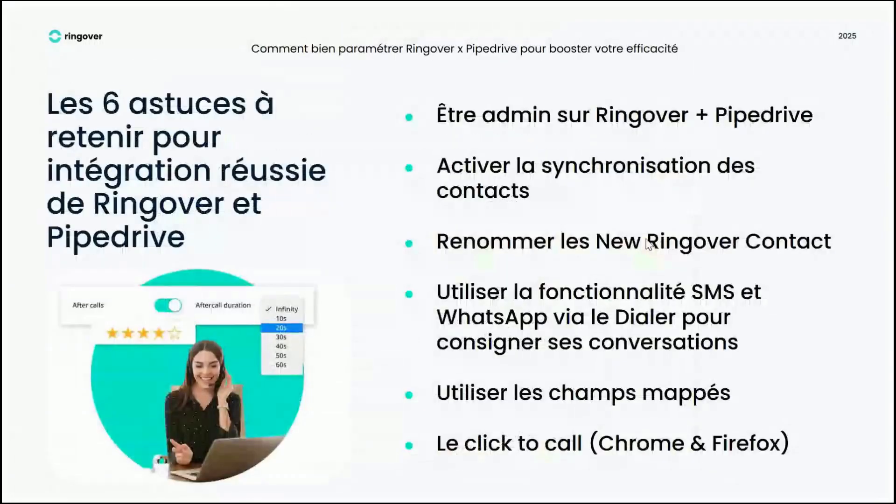
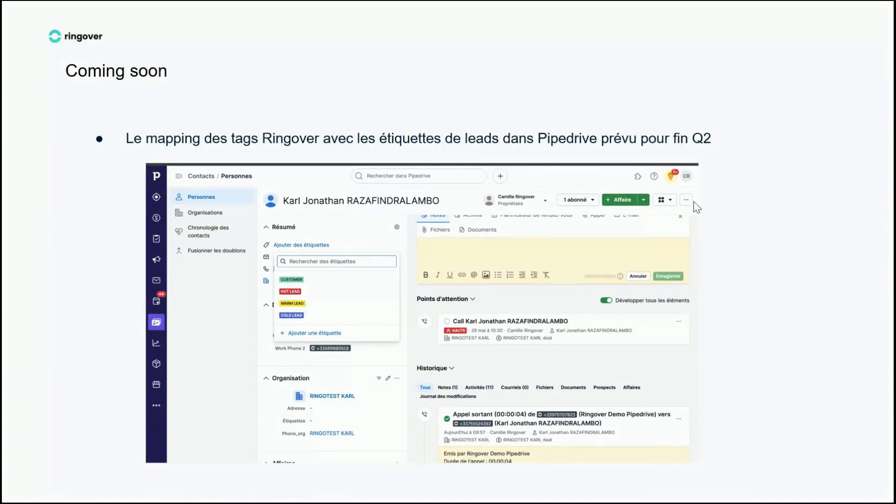
Step: Advance the deck past 'Coming soon' to the closing 'Des Questions ?' slide
left_click(505, 276)
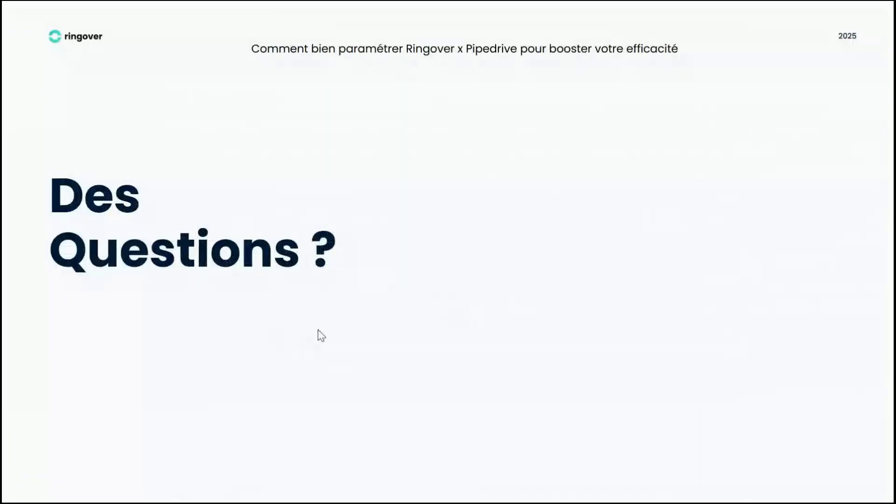
Step: Show the 'Le centre d'aide' slide, then exit the slideshow to the RINGOTEST KARL Pipedrive deal
mouse_move(10, 478)
left_click(356, 183)
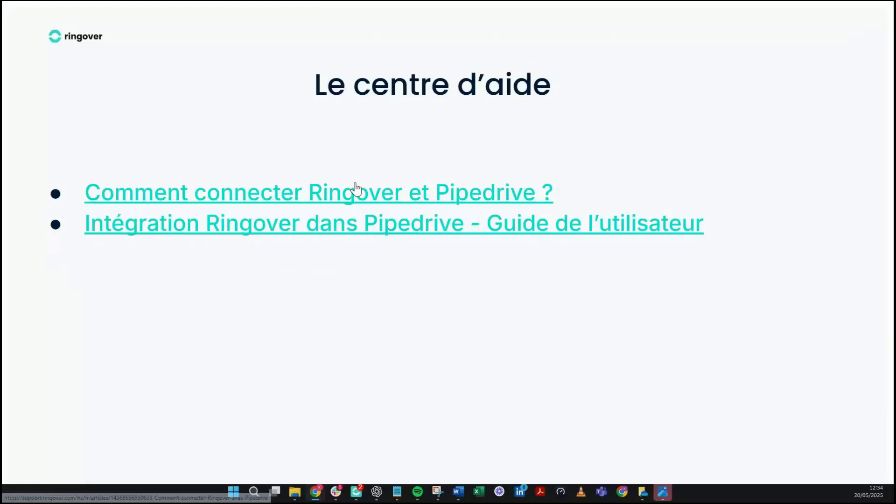
key("Escape")
left_click(298, 5)
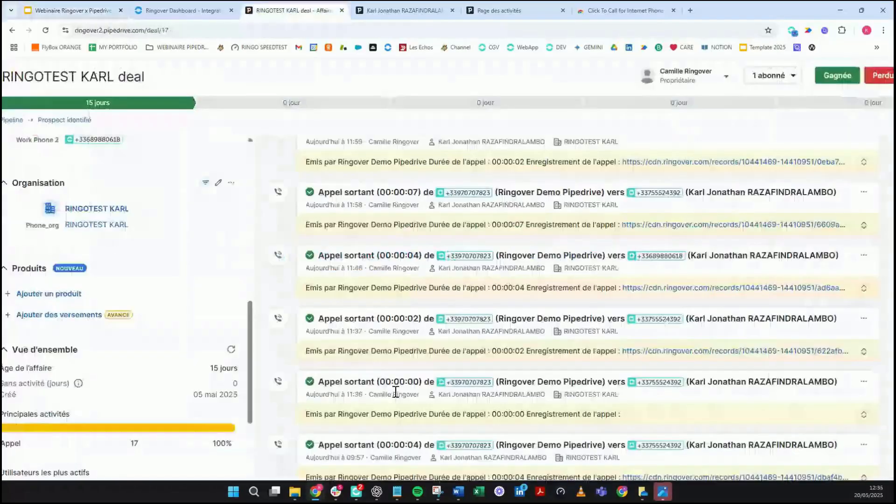
Step: Bring up Ringover full-size and show today's WhatsApp conversation under Messages
left_click(362, 495)
left_click(612, 104)
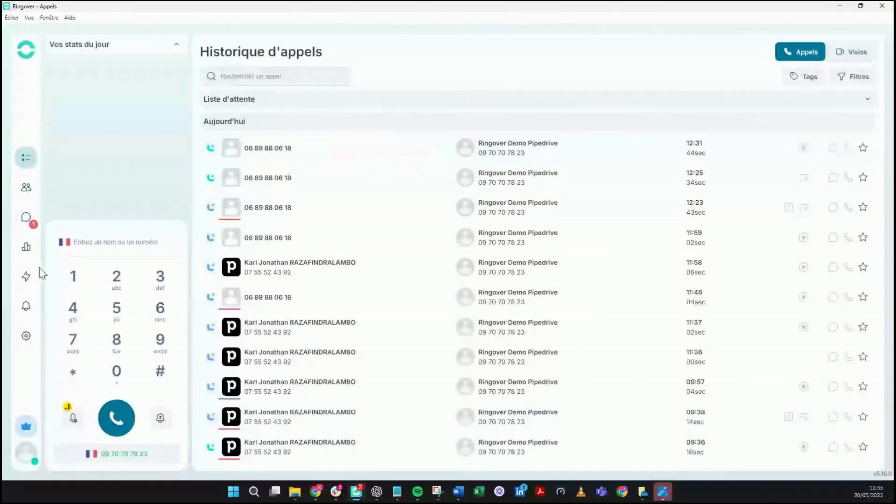
left_click(27, 218)
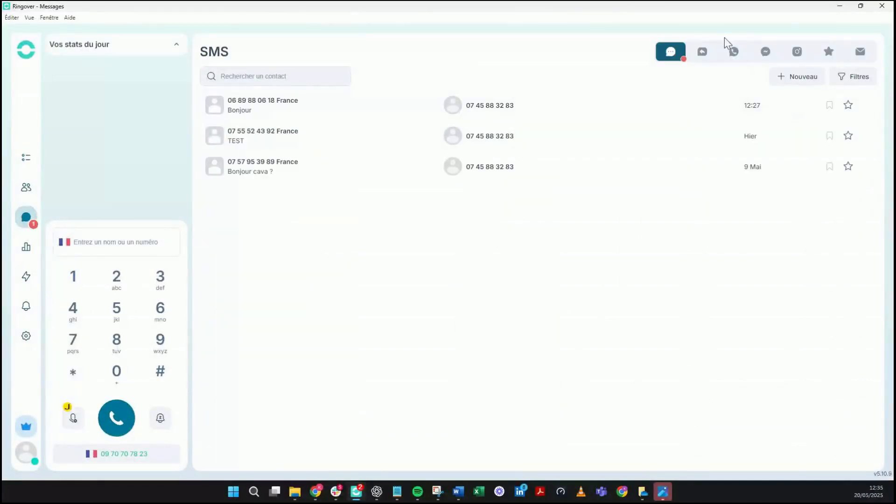
left_click(727, 52)
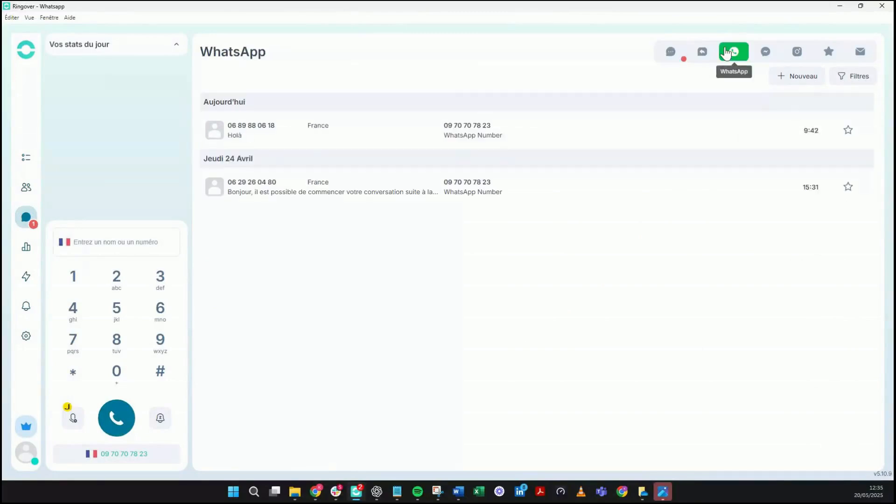
left_click(748, 142)
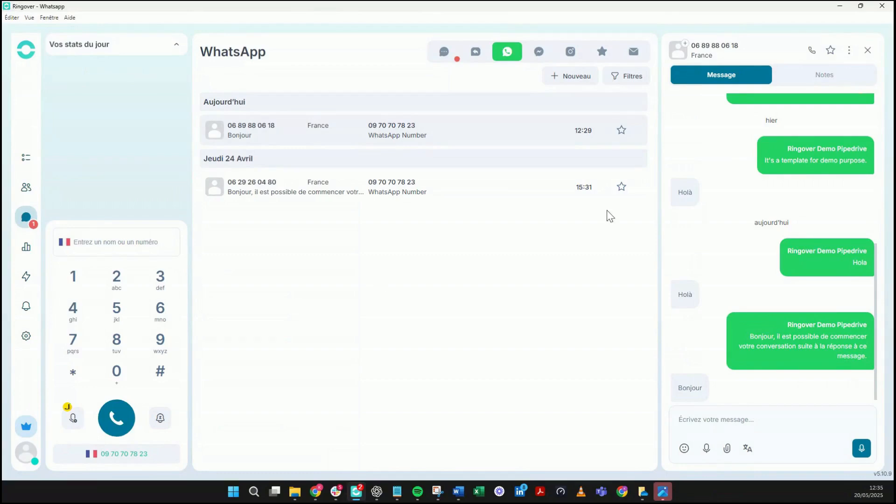
Step: Try the emoji picker and a cancelled file attach, then shrink Ringover to a compact floating window
left_click(840, 6)
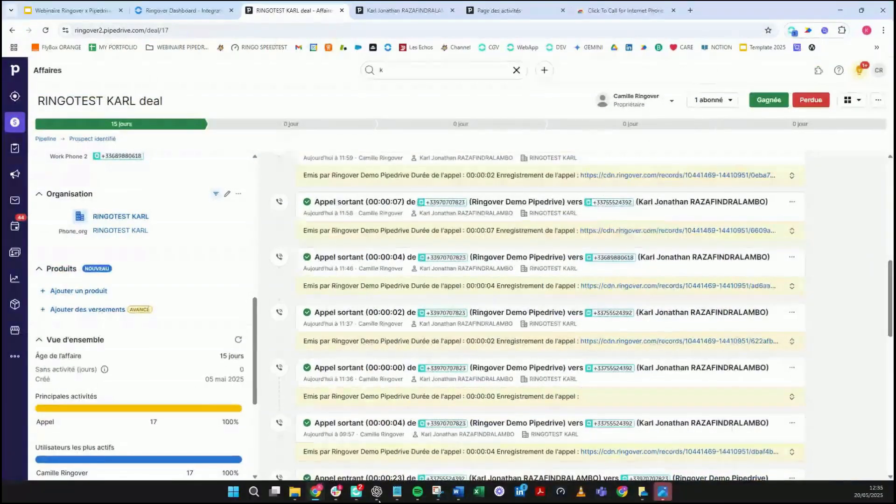
left_click(355, 492)
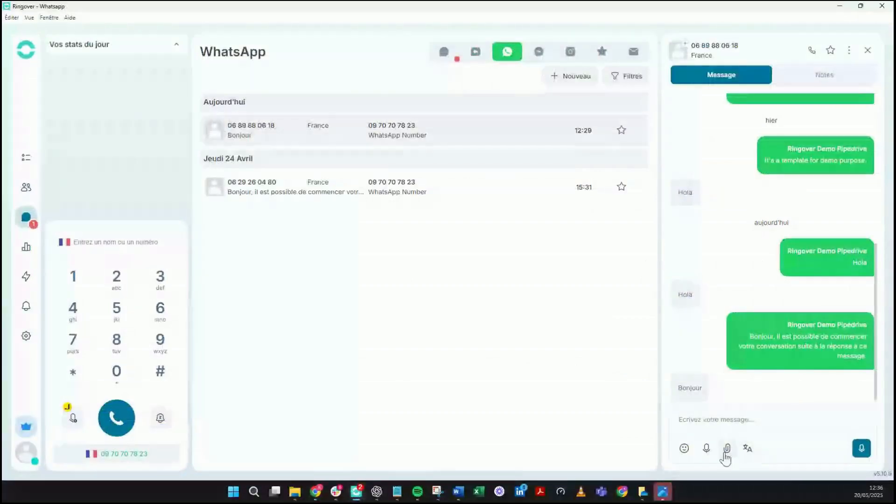
left_click(684, 449)
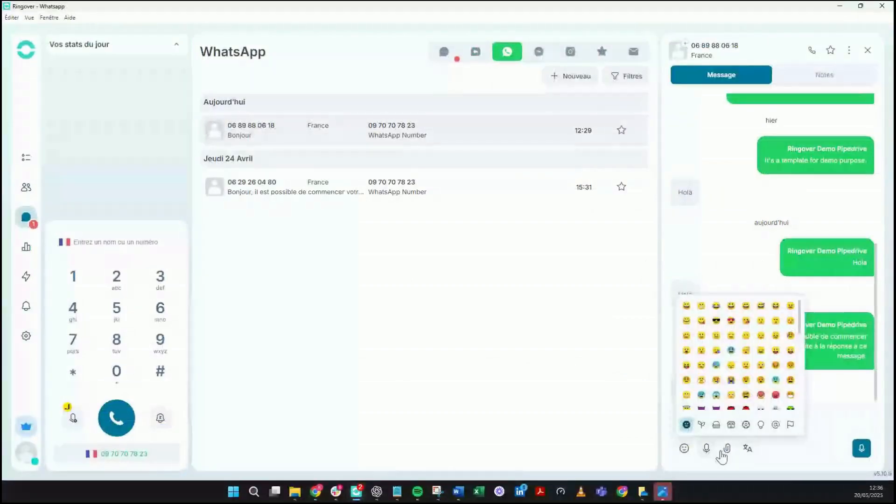
left_click(726, 449)
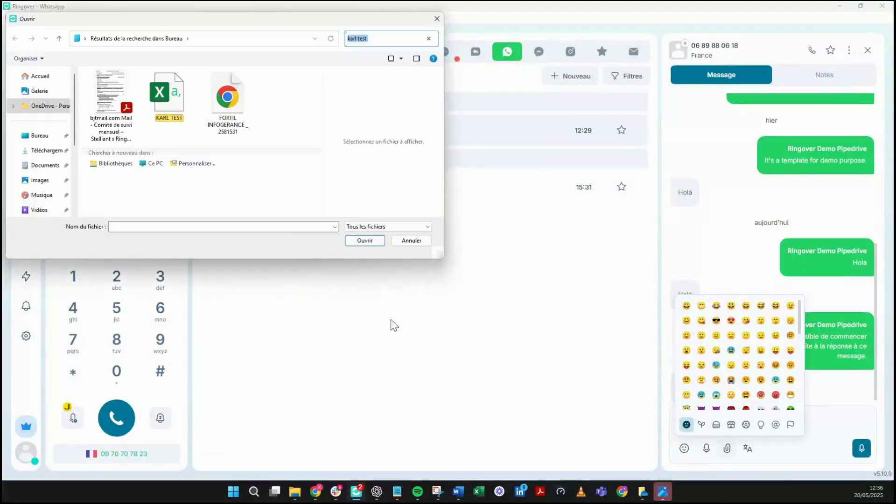
left_click(417, 242)
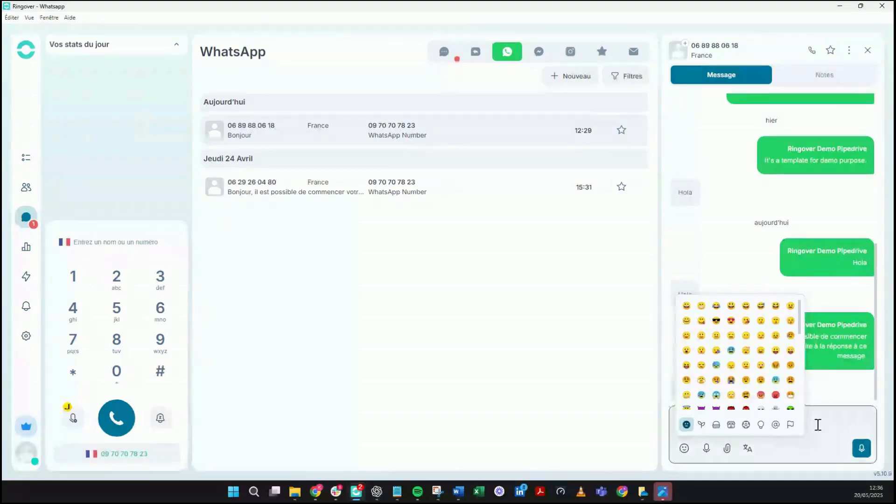
left_click(685, 449)
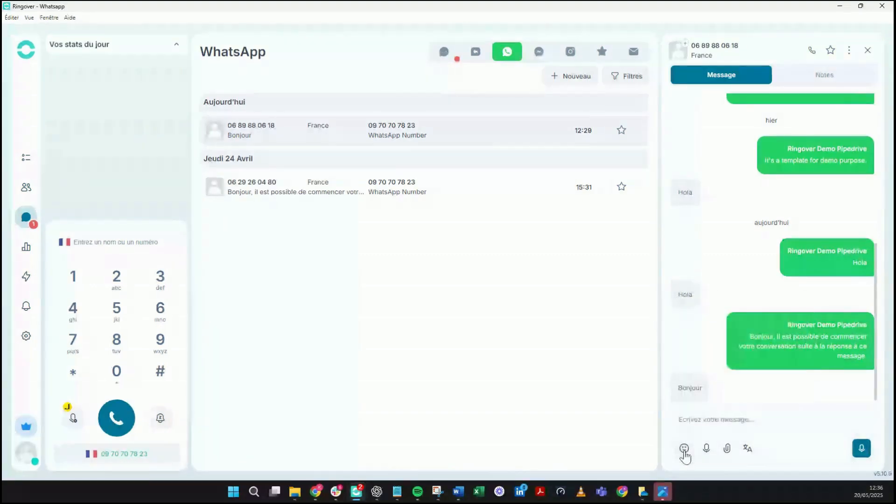
mouse_move(863, 11)
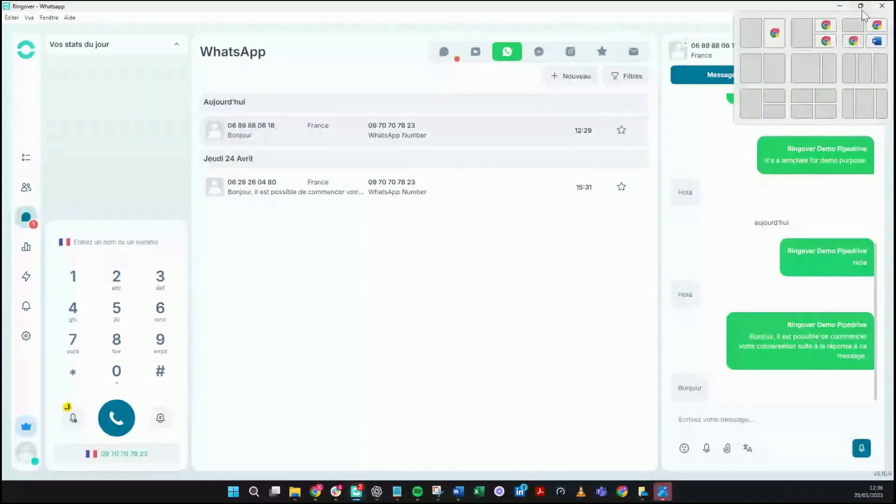
left_click(861, 6)
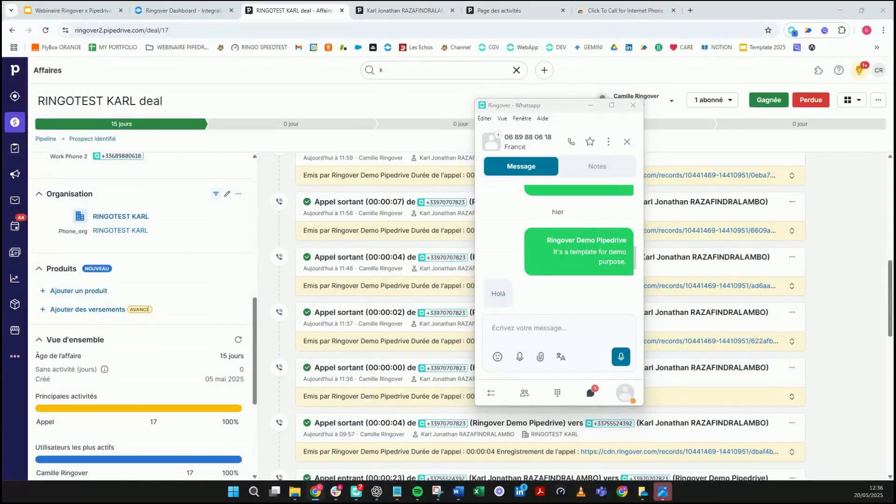
Step: Minimize the floating Ringover window to uncover the deal's logged outgoing calls
left_click(585, 109)
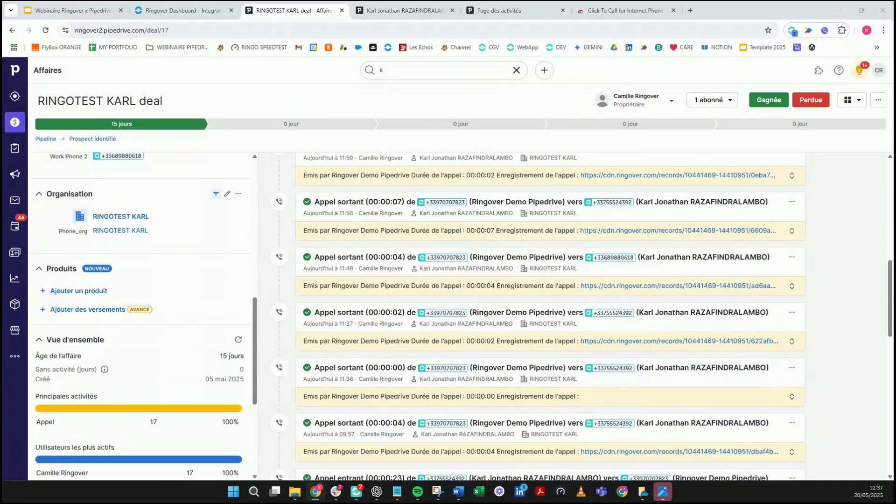
left_click(207, 12)
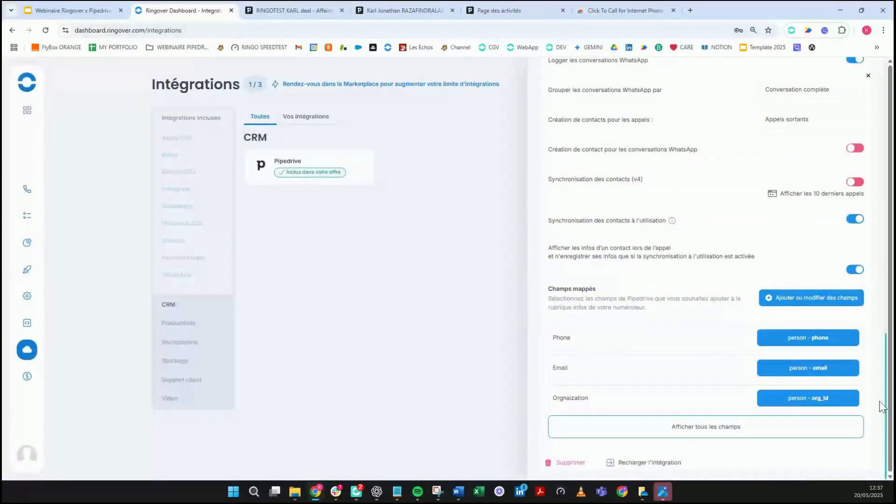
scroll(778, 386, "up", 10)
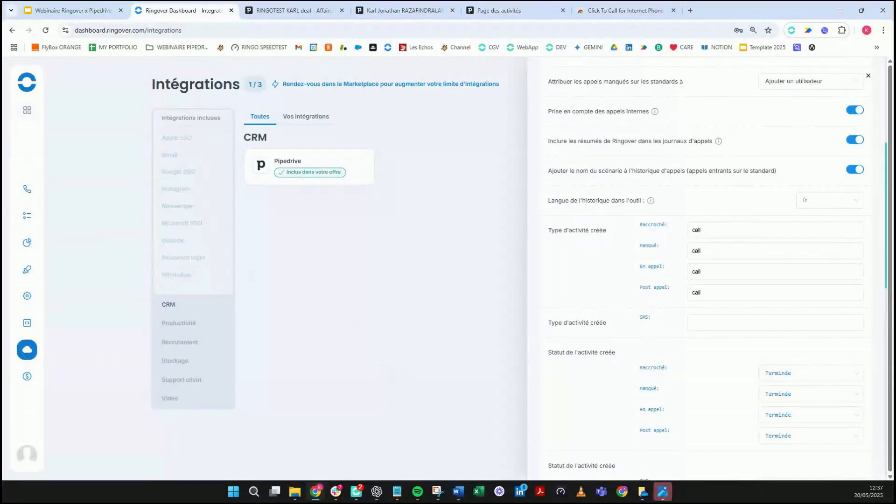
left_click(276, 20)
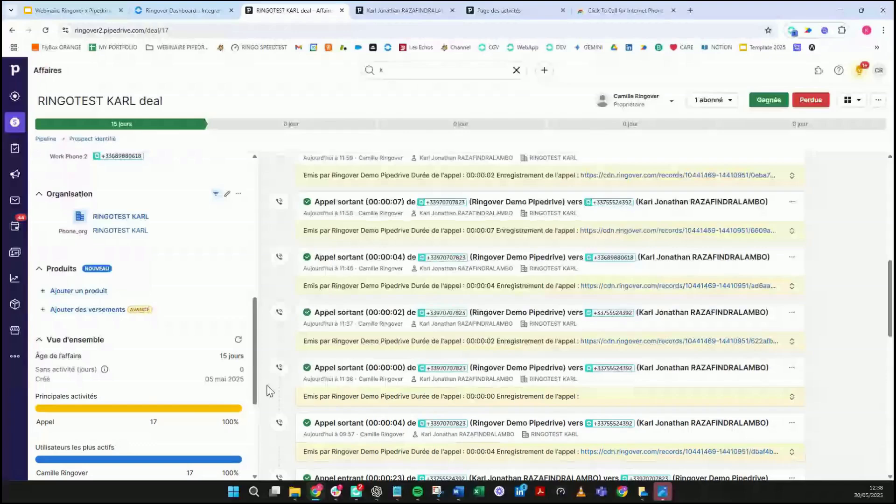
Step: Scroll through the deal's older logged calls, then return to the Ringover Dashboard integrations tab
scroll(337, 373, "down", 1)
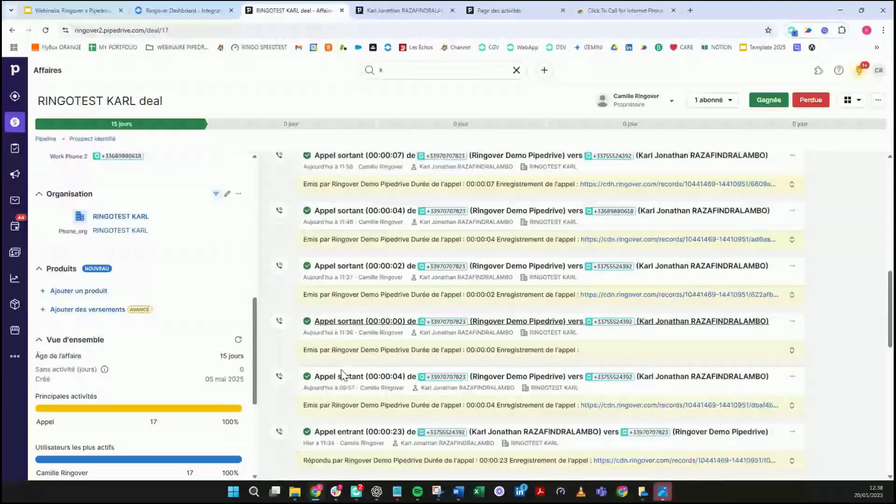
scroll(342, 373, "down", 1)
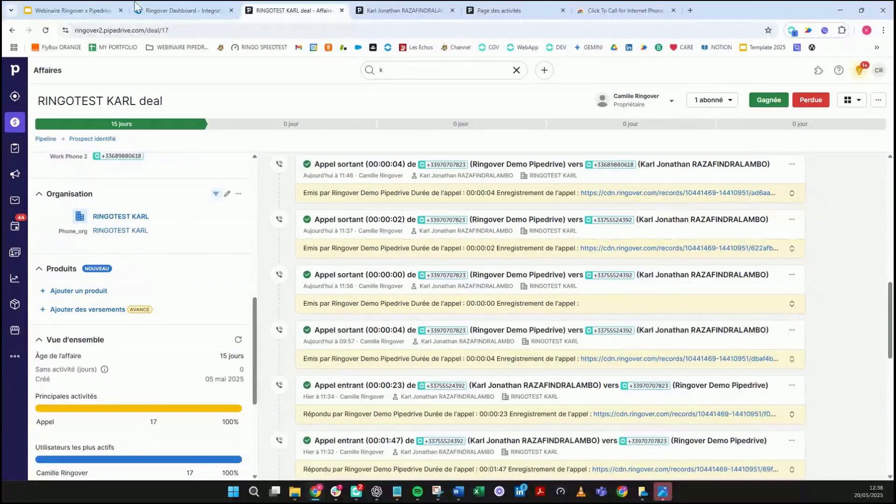
left_click(185, 11)
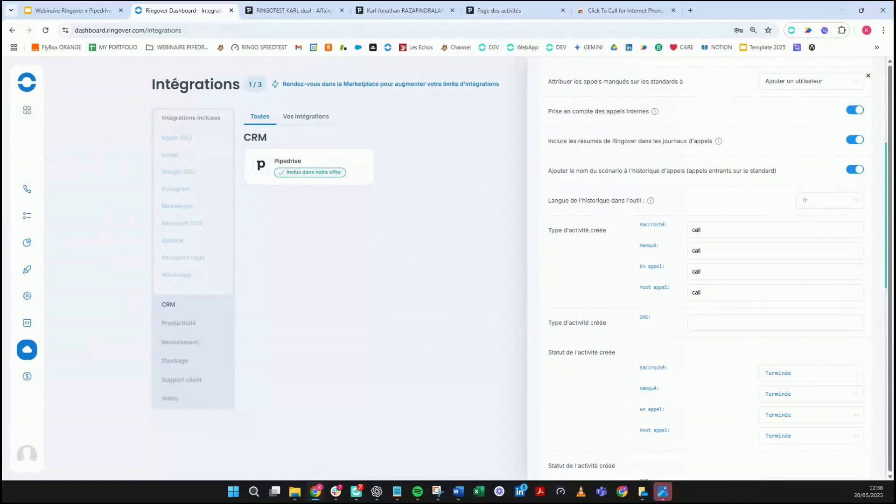
Step: Clear the stray text selection and switch to the deal contact's Pipedrive page
left_click_drag(668, 156, 658, 164)
left_click(661, 156)
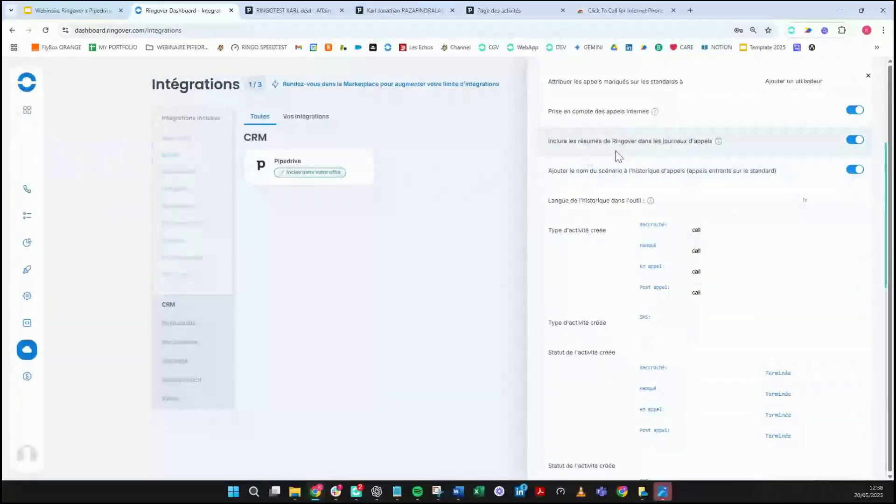
left_click(402, 12)
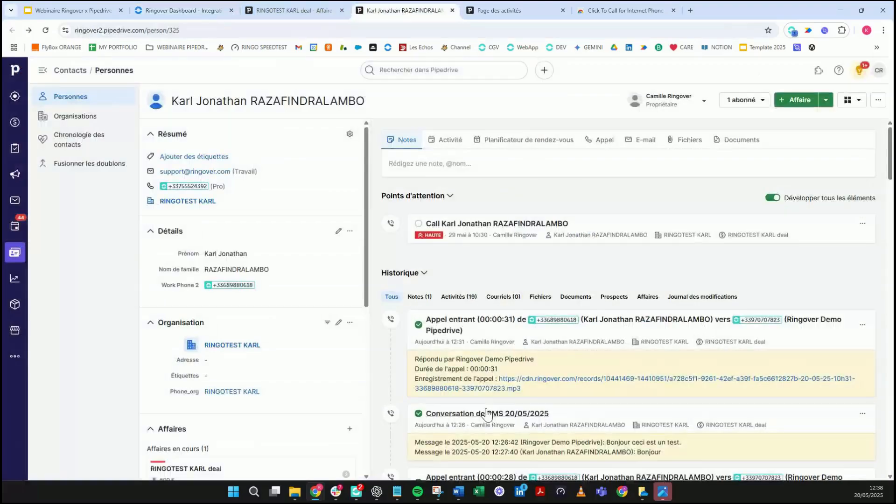
Step: Scroll the contact's history to the 00:01:47 incoming call and highlight its call summary
scroll(487, 413, "down", 15)
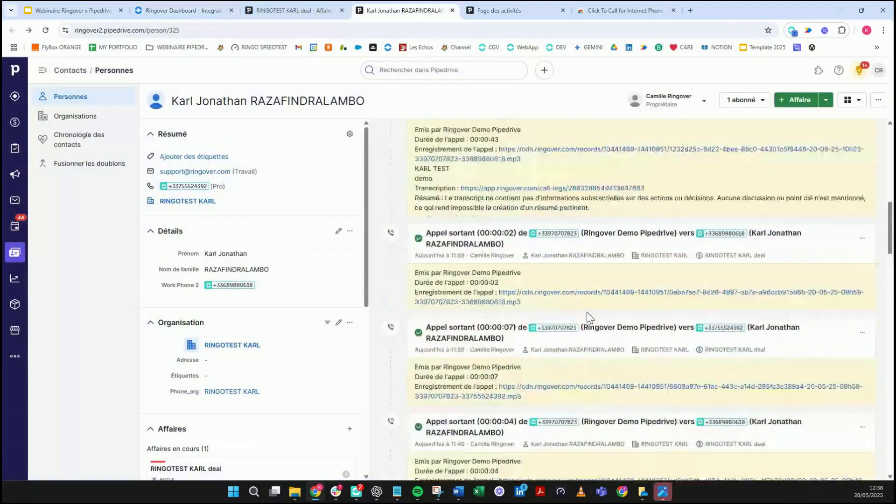
scroll(498, 344, "down", 10)
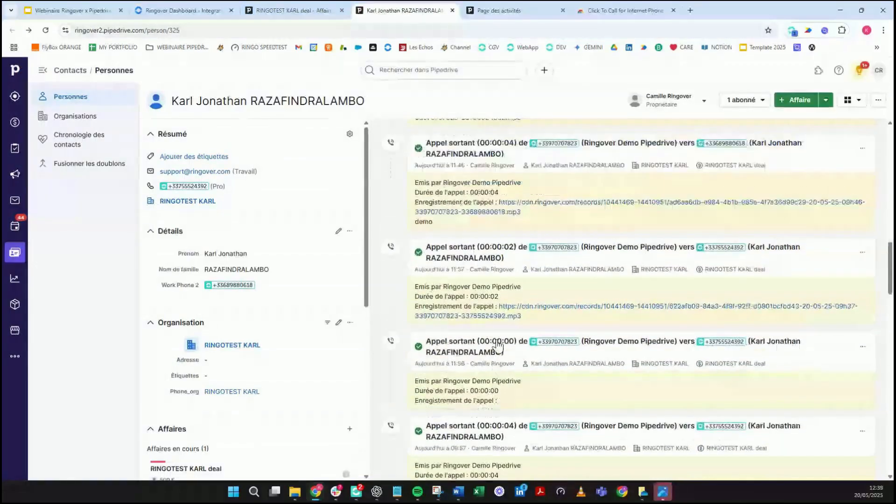
scroll(532, 401, "down", 1)
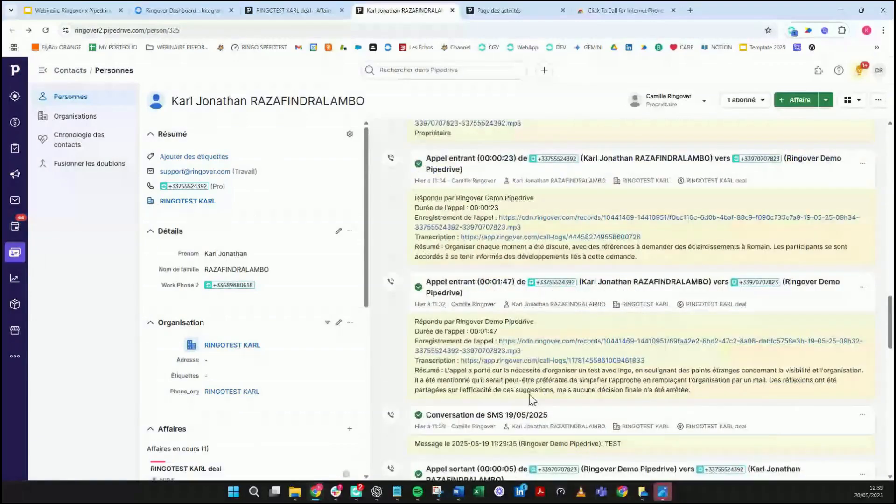
left_click_drag(411, 374, 723, 396)
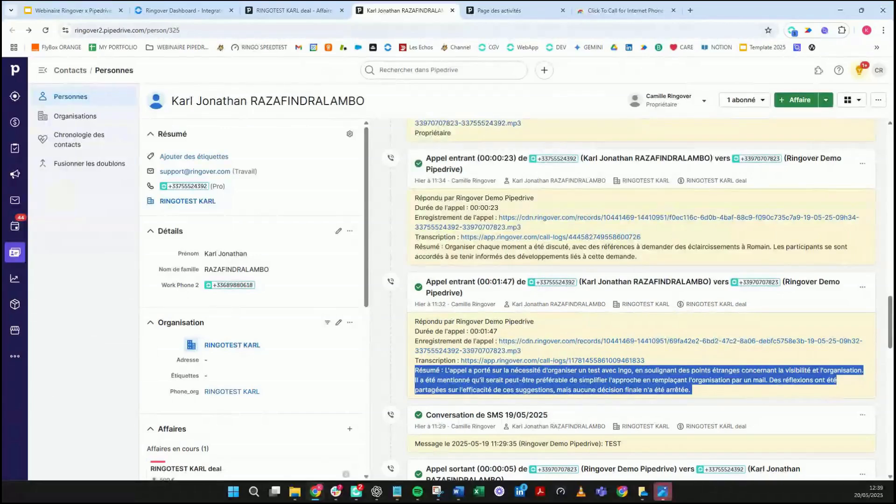
key("alt+Tab")
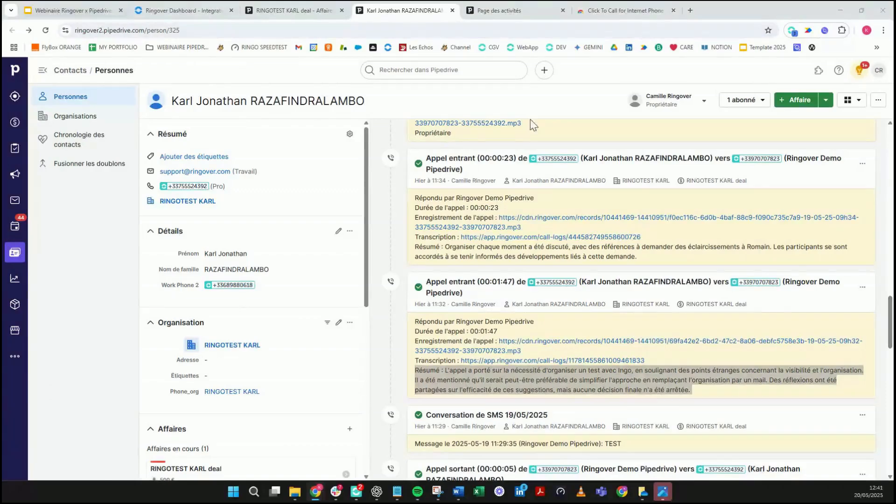
Step: Close the Pipedrive integration panel and open Centre d'aide from the account menu
left_click(171, 12)
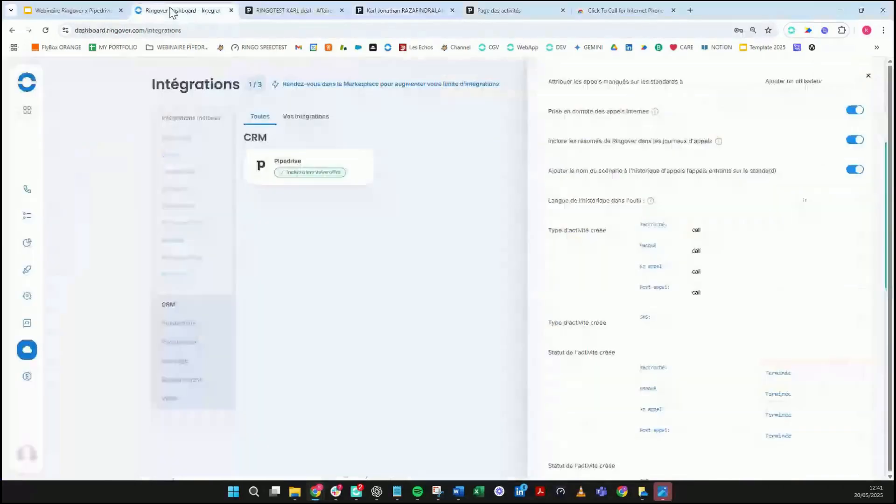
left_click(868, 76)
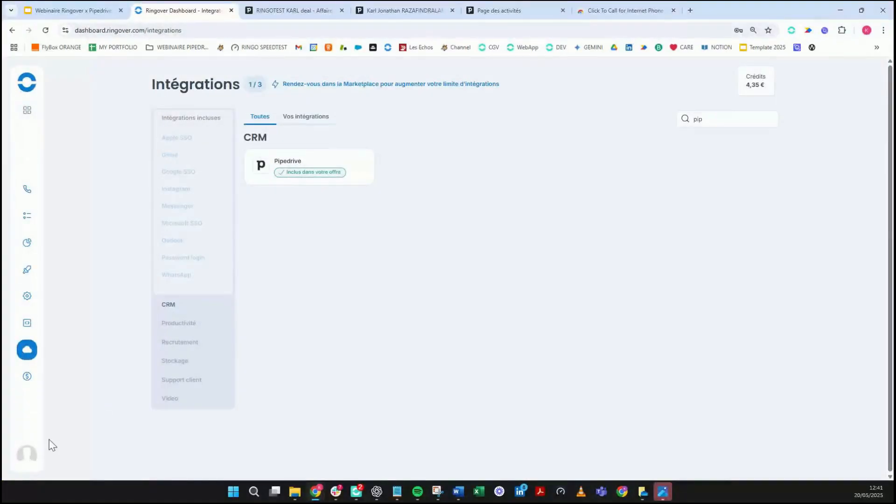
left_click(26, 452)
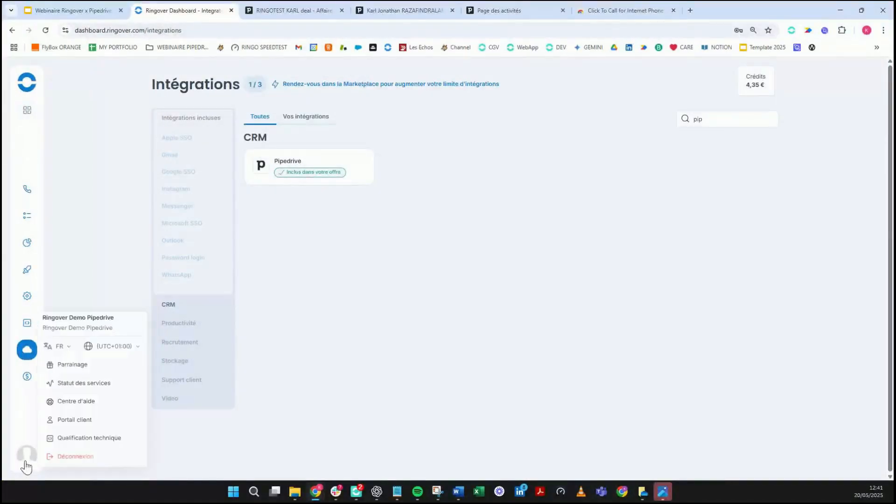
left_click(63, 402)
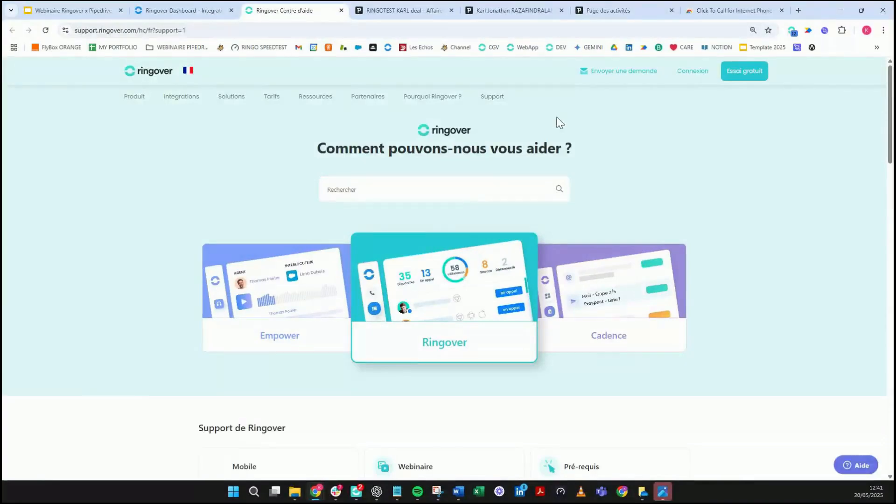
Step: Open the 'Envoyer une demande' page, then bring up Ringover and close its open WhatsApp conversation
left_click(607, 73)
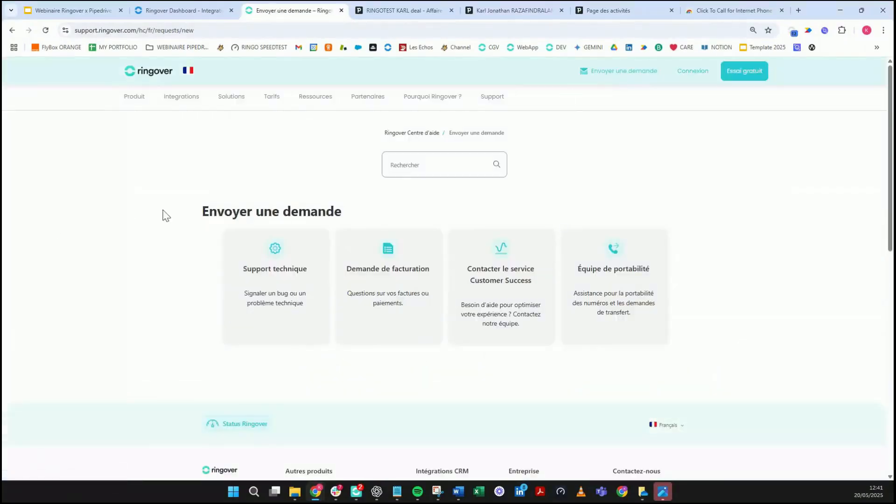
scroll(307, 272, "up", 2)
scroll(308, 272, "up", 1)
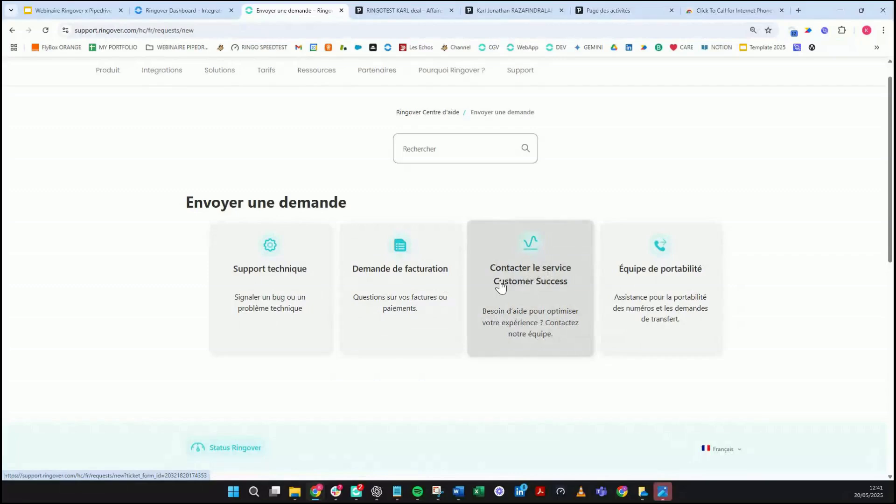
left_click(358, 493)
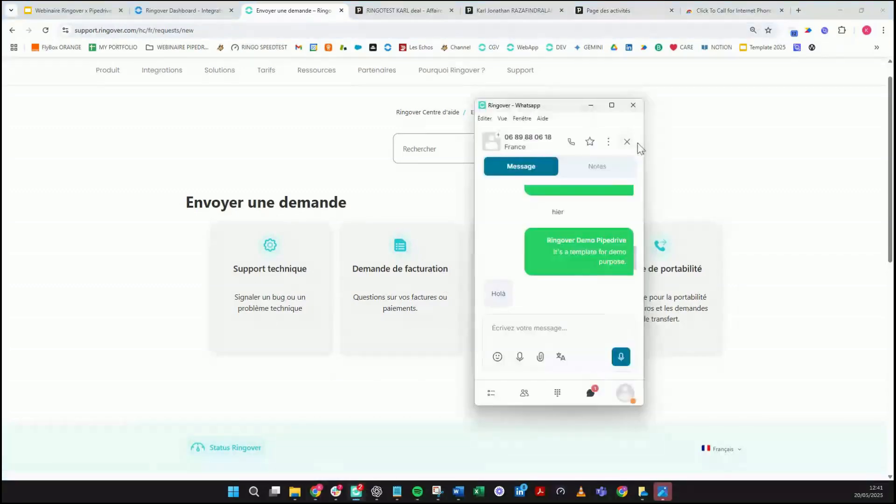
left_click(627, 141)
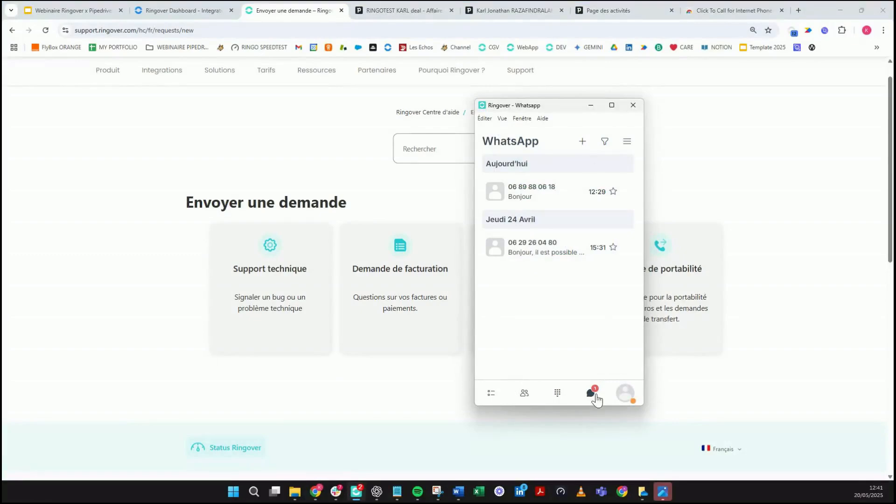
Step: Show the call history in the Ringover desktop app and maximize the window
left_click(625, 393)
scroll(560, 331, "down", 2)
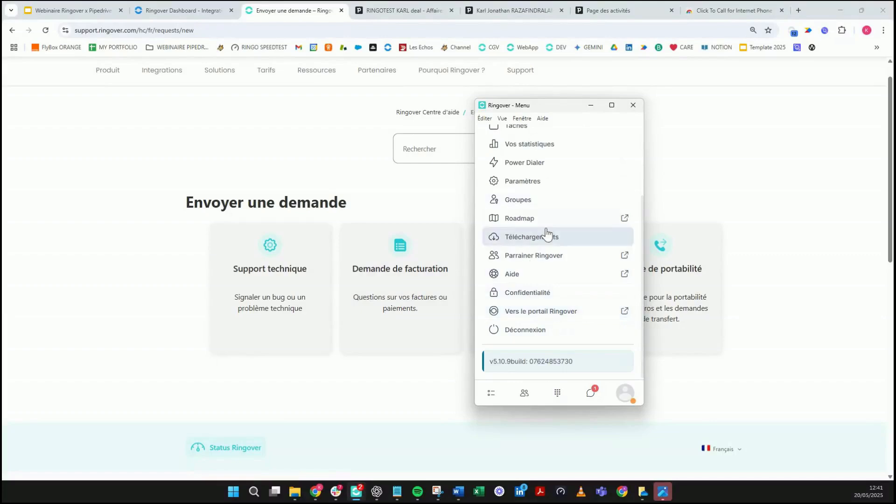
scroll(587, 326, "up", 3)
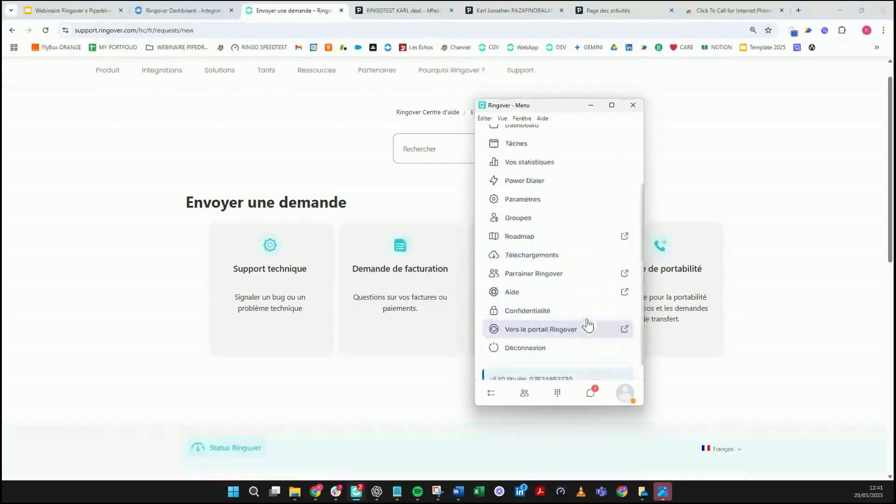
scroll(587, 316, "down", 3)
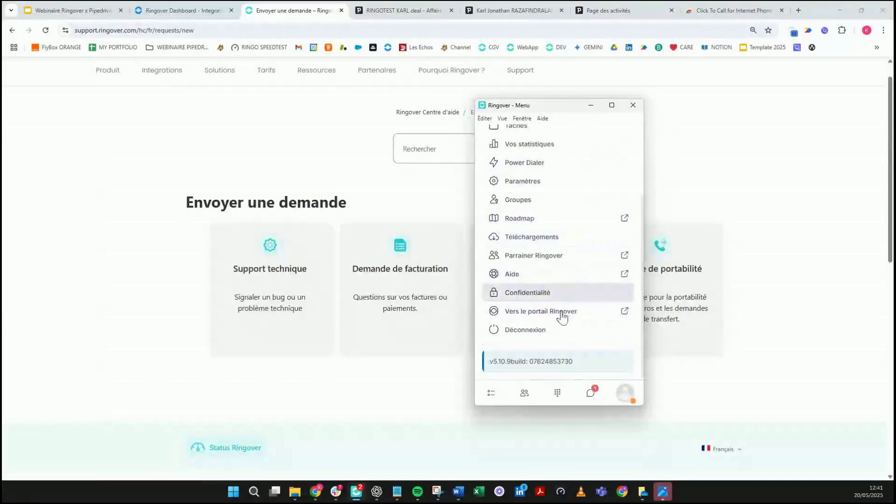
scroll(569, 296, "up", 3)
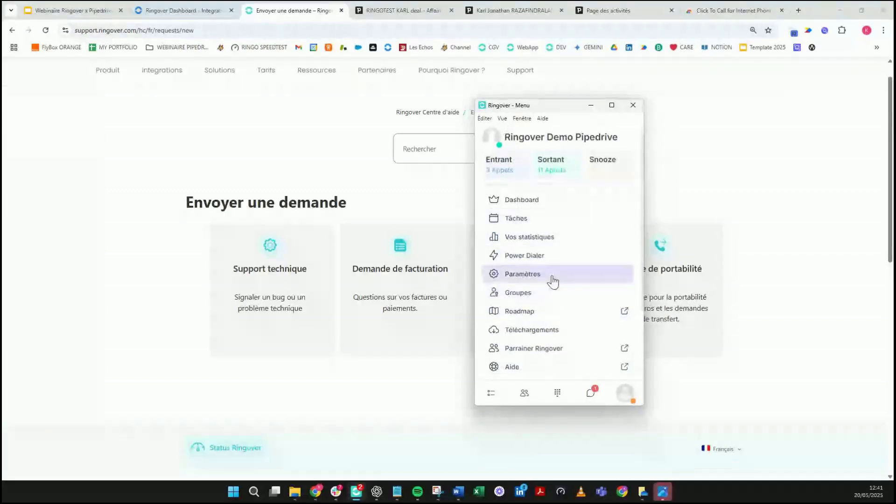
scroll(607, 142, "down", 3)
left_click(491, 393)
left_click(625, 394)
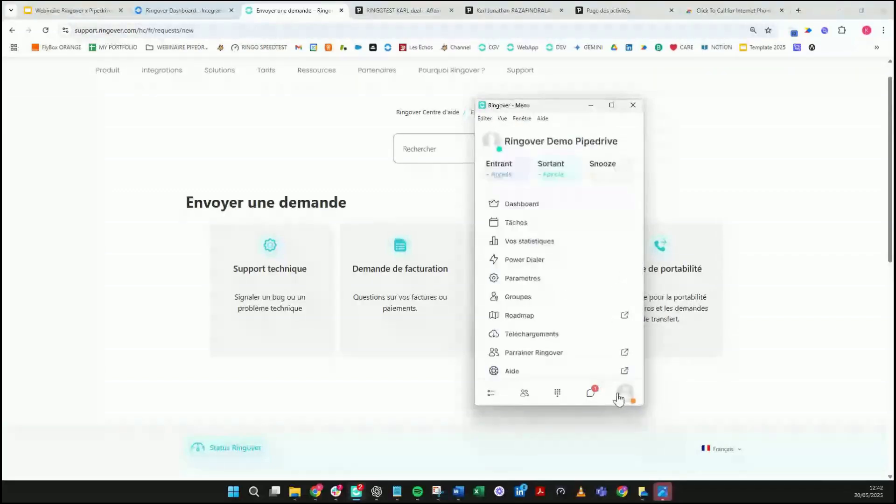
left_click(611, 104)
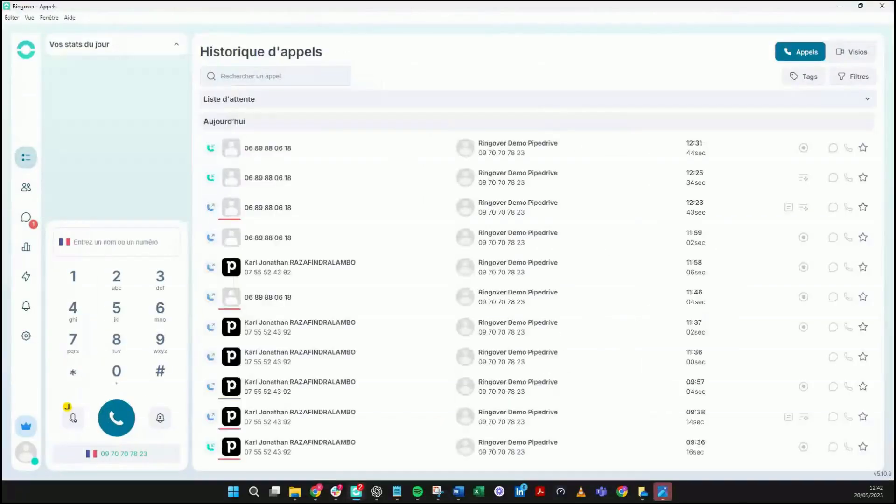
Step: Open Ringover's built-in help centre full screen, then minimize both Ringover windows
left_click(28, 453)
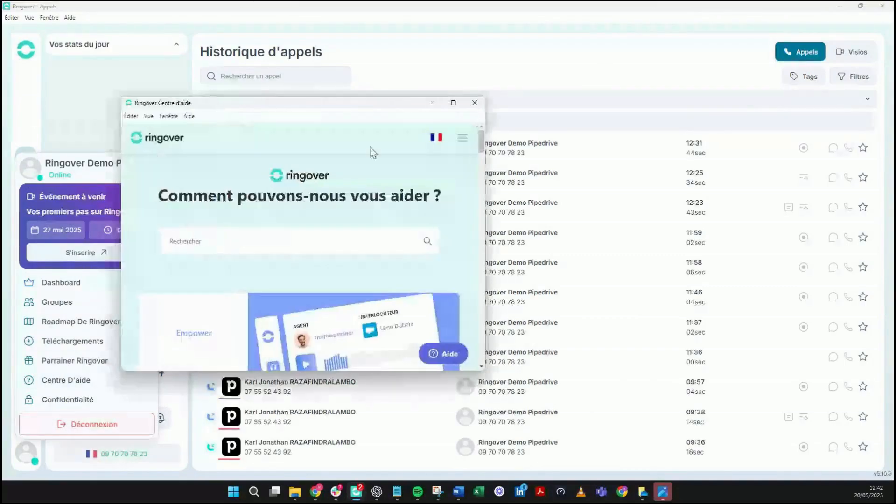
left_click(454, 103)
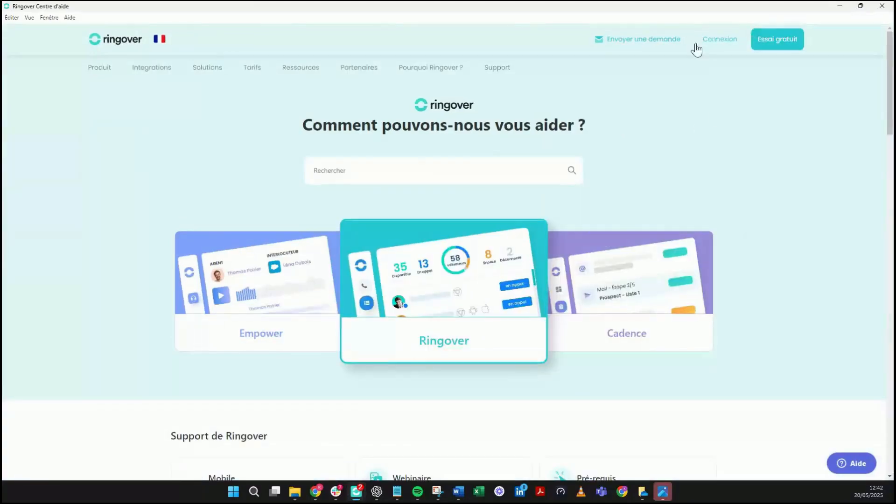
left_click(840, 6)
left_click(840, 7)
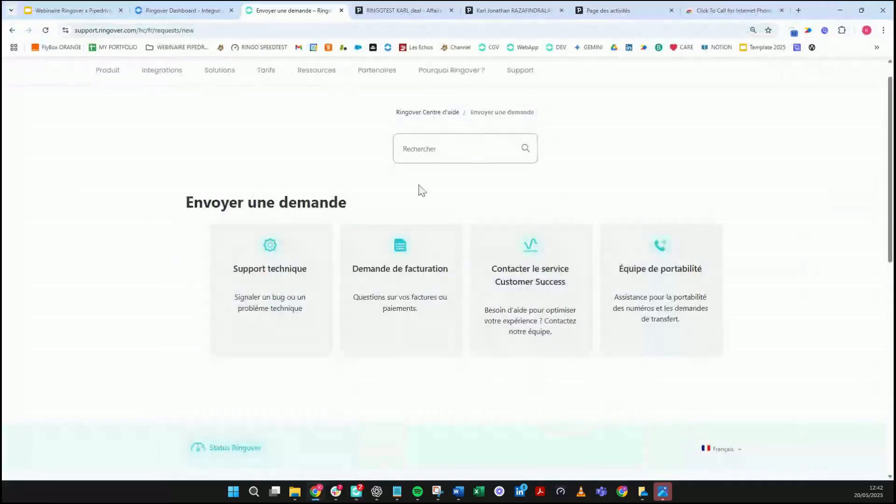
Step: On the help centre, search 'pipe' and open 'Comment connecter Ringover avec Pipedrive ?'
left_click(447, 30)
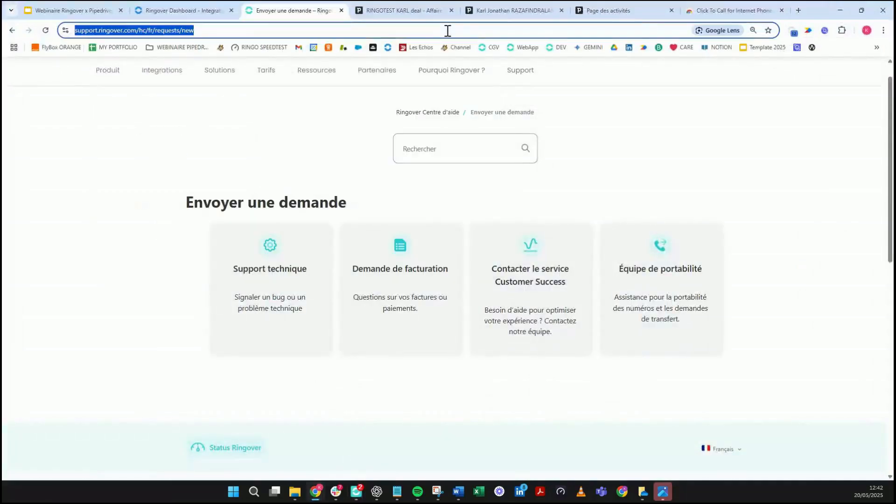
type("su")
key("Return")
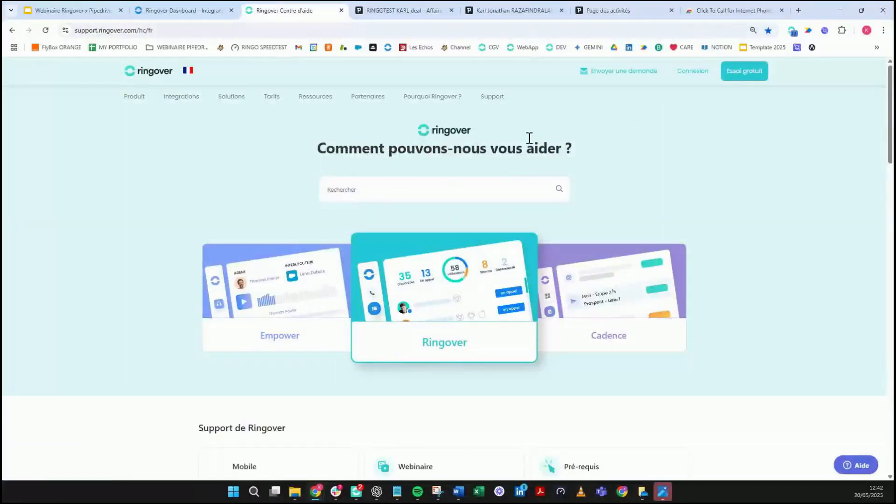
left_click(384, 194)
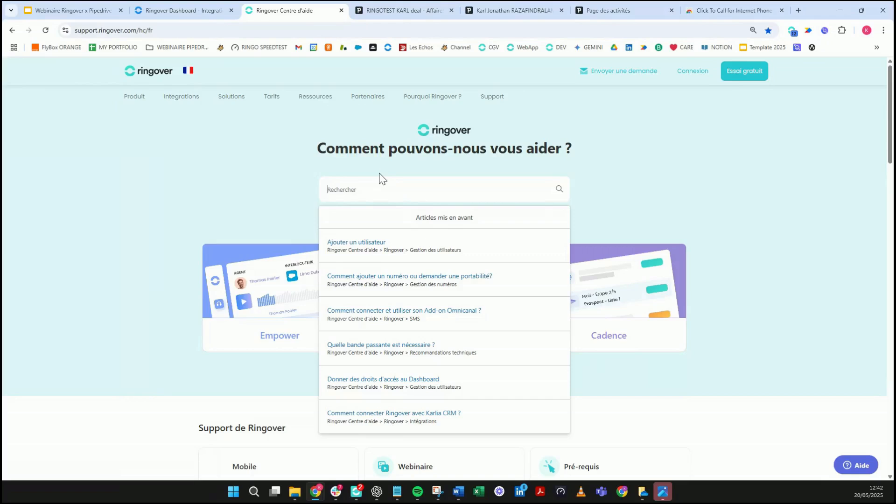
type("pipedri")
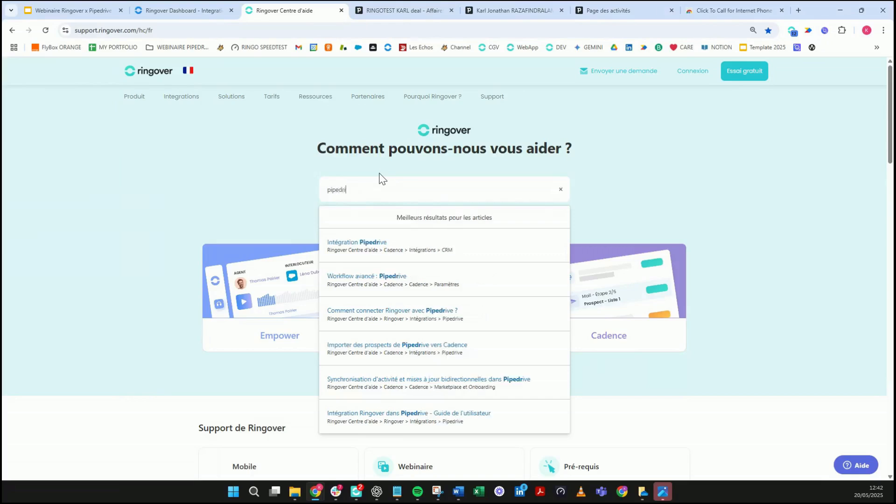
left_click(395, 314)
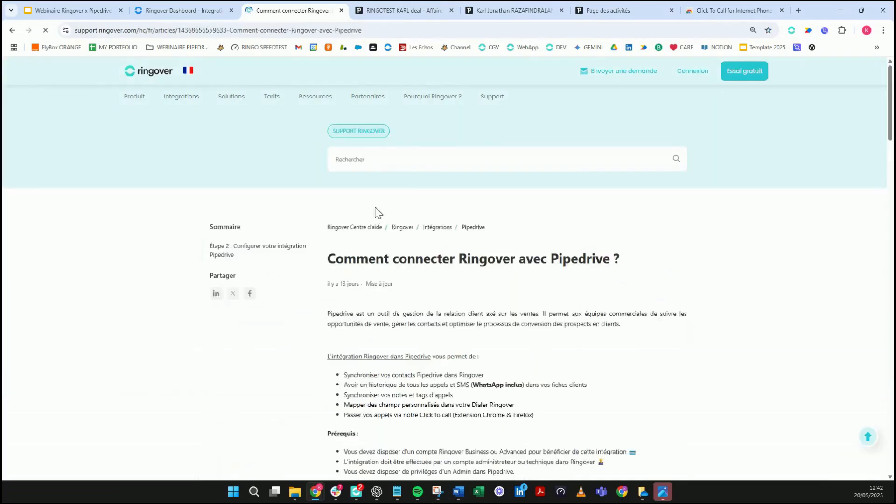
Step: Search 'guide utilisateur pipedrive' and read through the 'Intégration Ringover dans Pipedrive' guide
left_click(402, 159)
type("guide ")
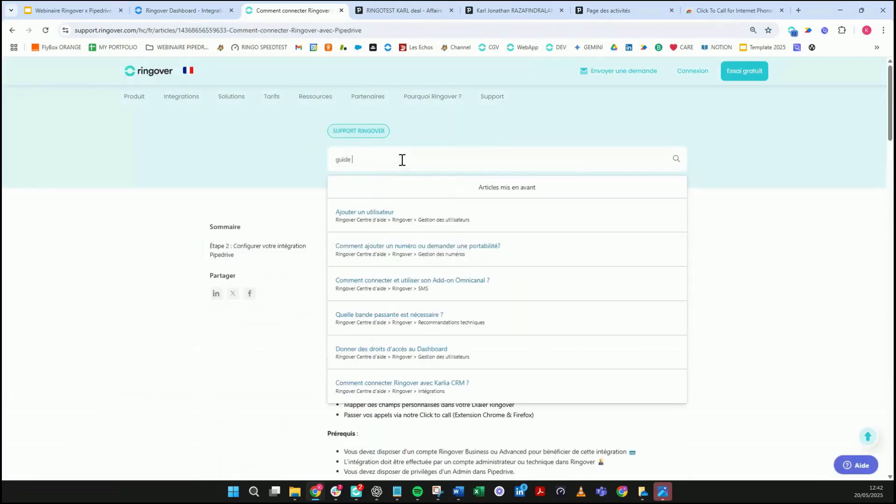
type("utilisa")
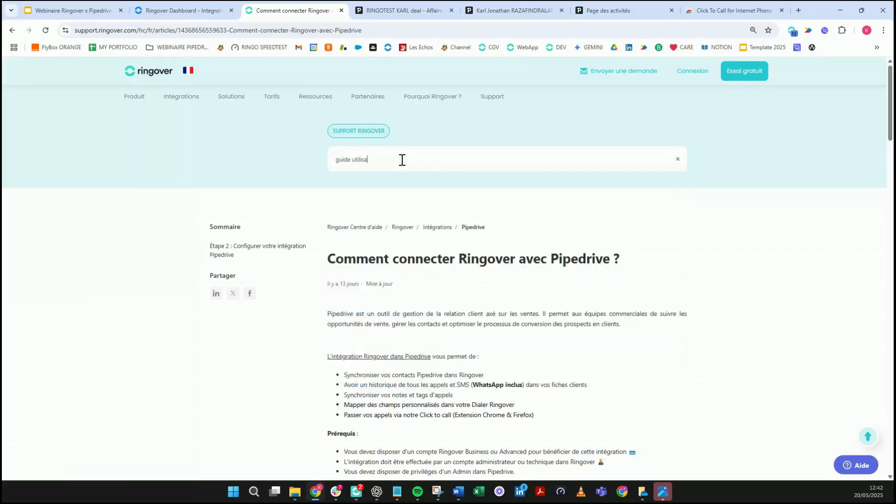
type("tionteur pipedrive")
key("Return")
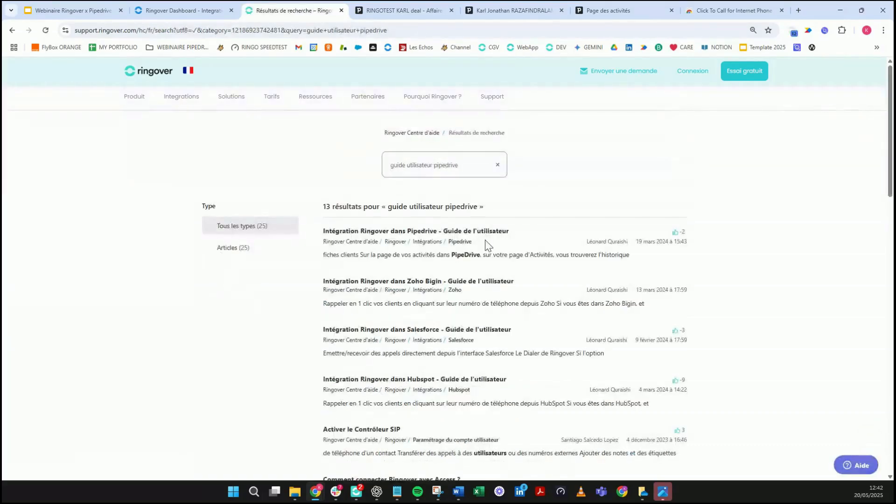
left_click(490, 231)
scroll(477, 255, "down", 4)
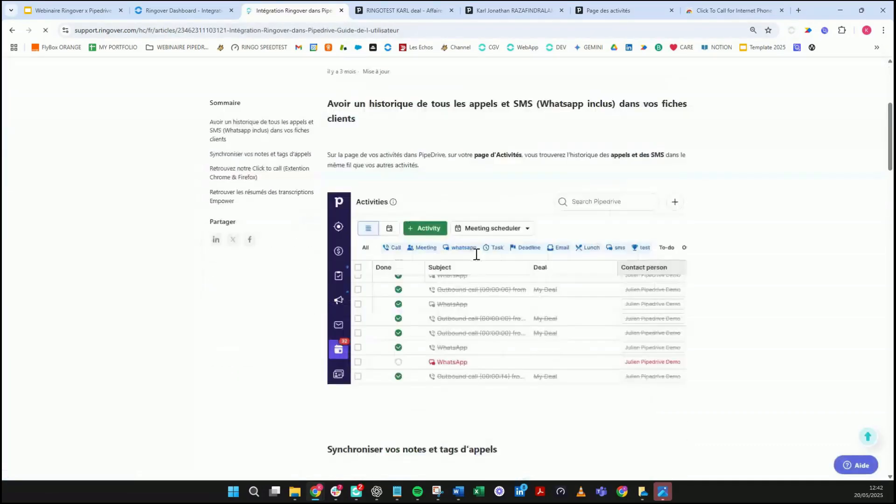
scroll(507, 229, "up", 4)
scroll(507, 228, "down", 20)
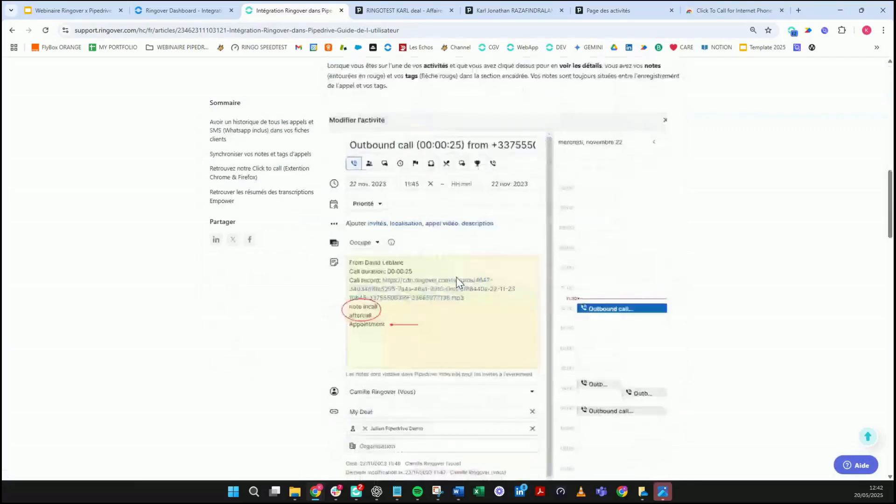
scroll(463, 257, "down", 4)
scroll(465, 256, "up", 6)
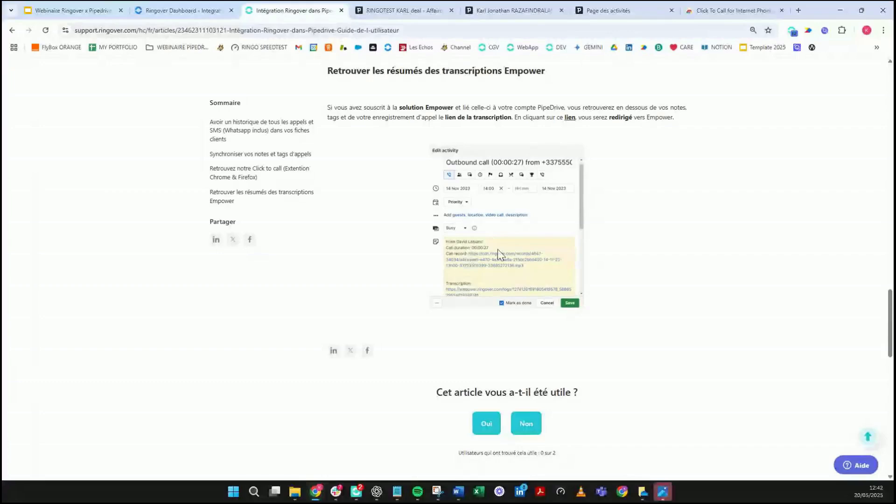
scroll(163, 360, "up", 10)
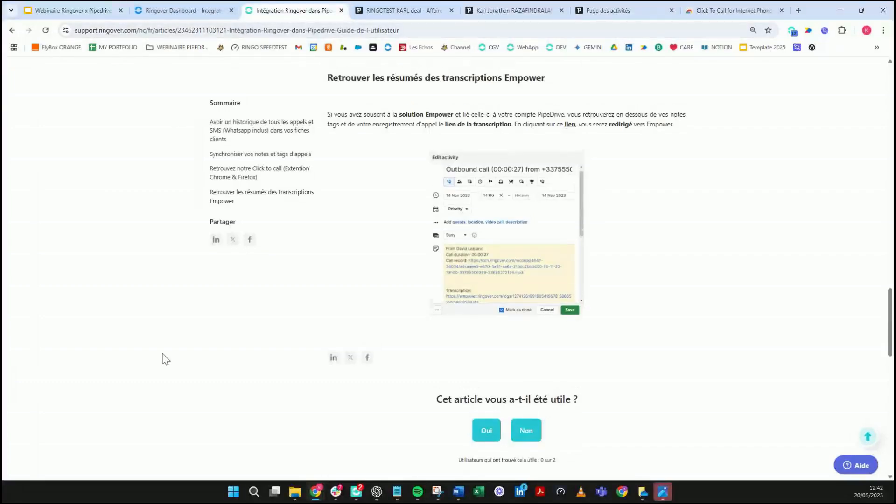
scroll(177, 133, "up", 7)
Step: Load support.ringover.com to return to the help centre home page
left_click(421, 30)
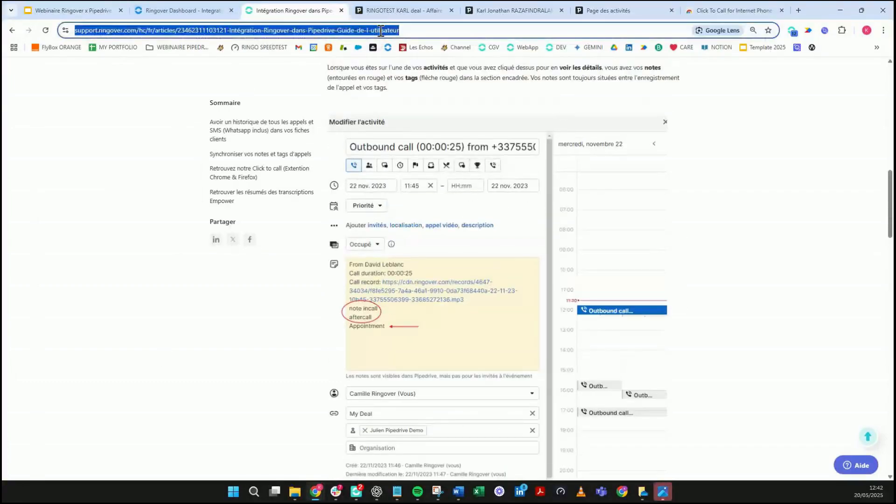
type("su")
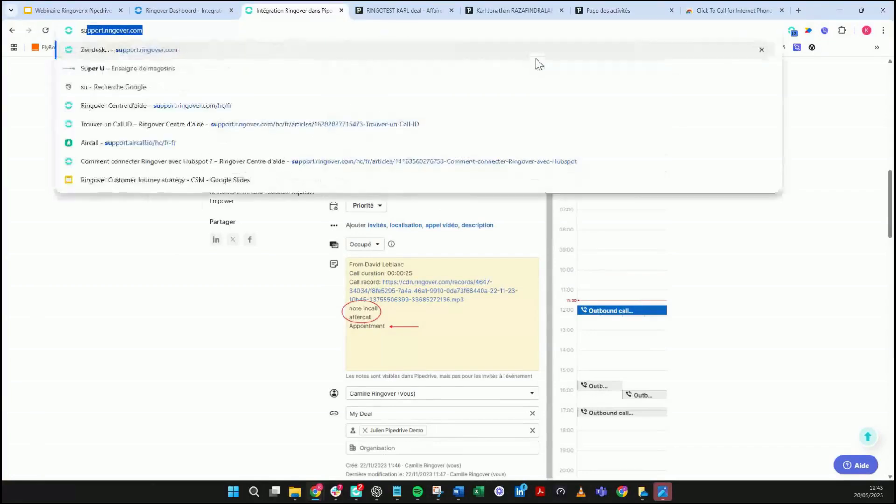
key("Return")
scroll(536, 58, "down", 3)
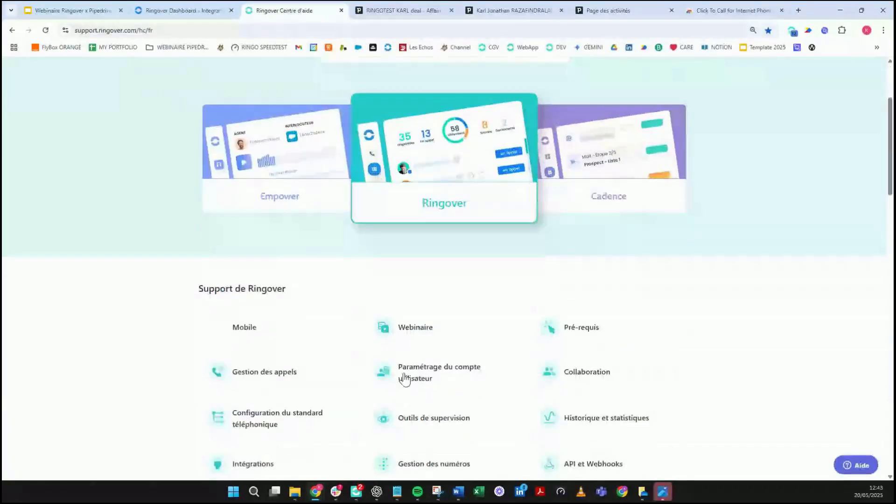
Step: Open the Webinaire section and read 'Nos Prochains Webinaires' with the page zoomed in
left_click(422, 332)
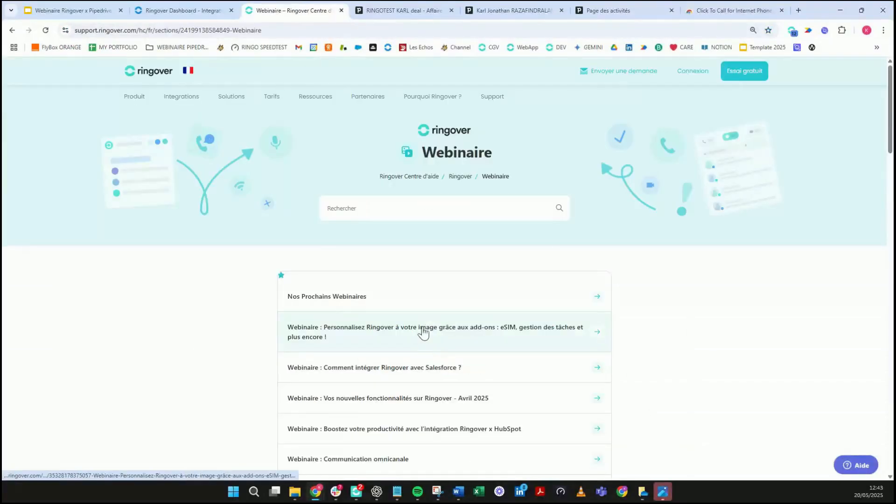
left_click(314, 300)
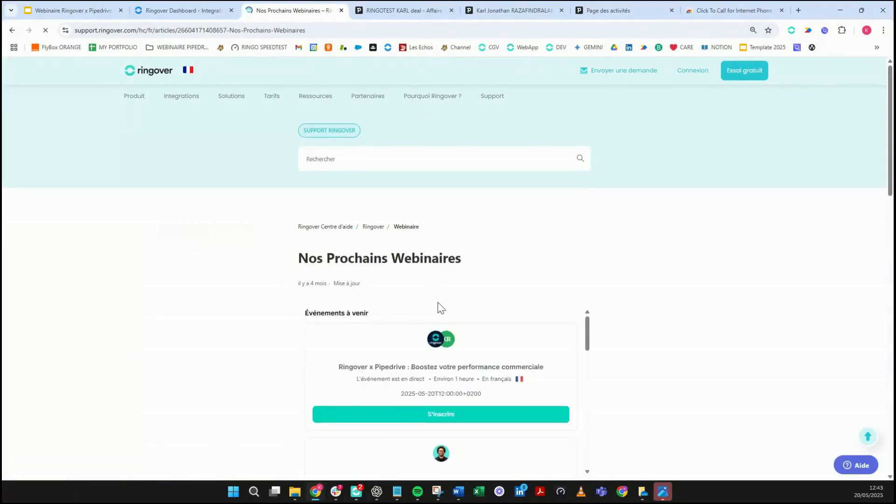
scroll(439, 303, "down", 2)
key("ctrl+plus")
key("ctrl+plus")
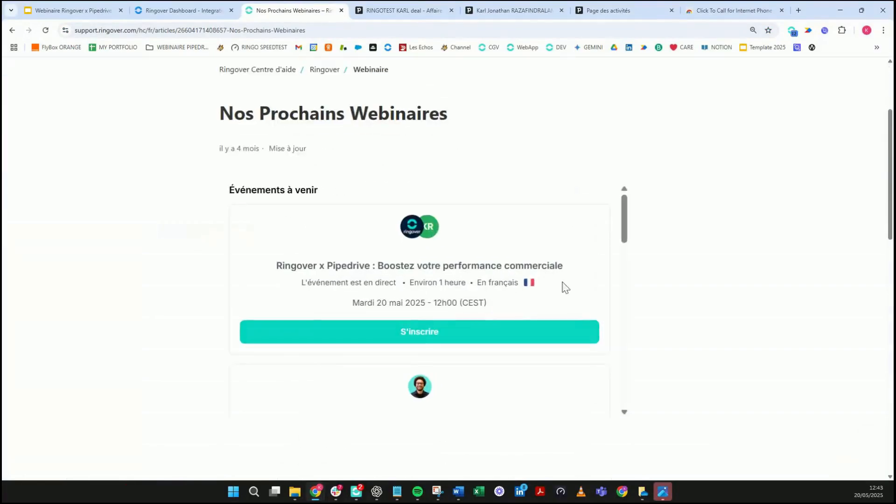
scroll(618, 201, "down", 1)
left_click_drag(631, 224, 632, 314)
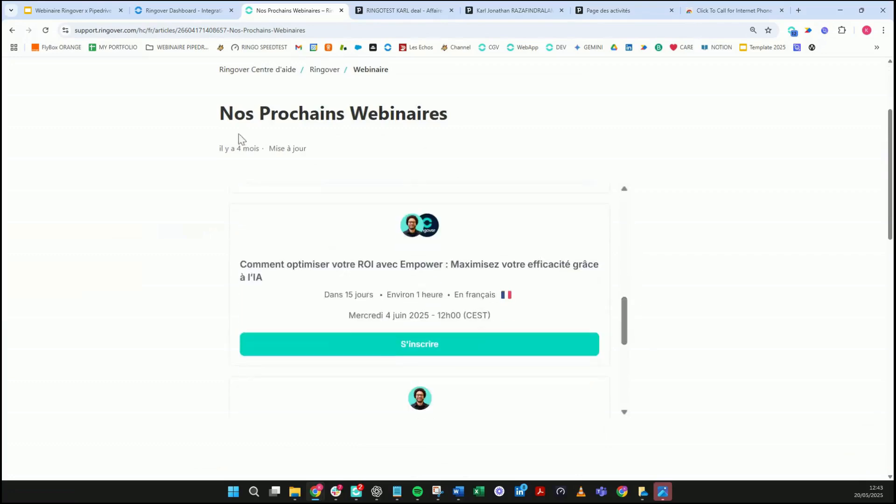
Step: Go back to the enlarged Webinaire list, then bring up the Dashboard integrations page
left_click(13, 30)
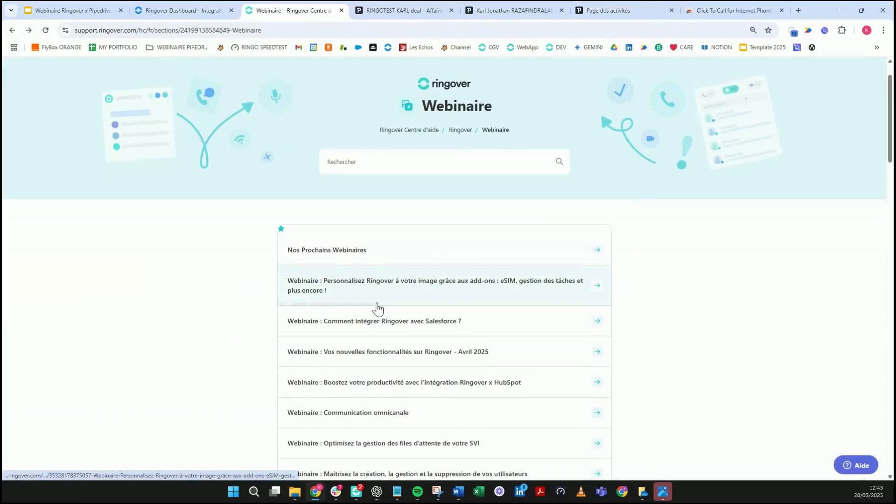
key("ctrl+plus")
key("ctrl+plus")
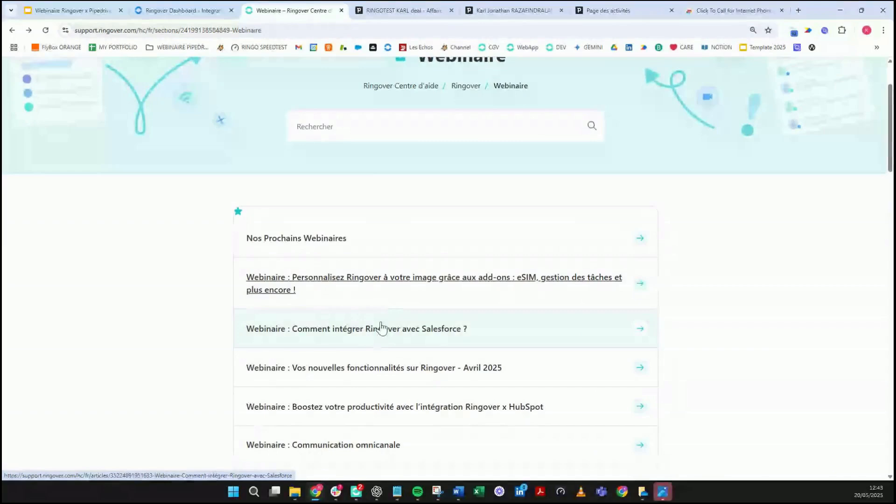
scroll(304, 357, "down", 1)
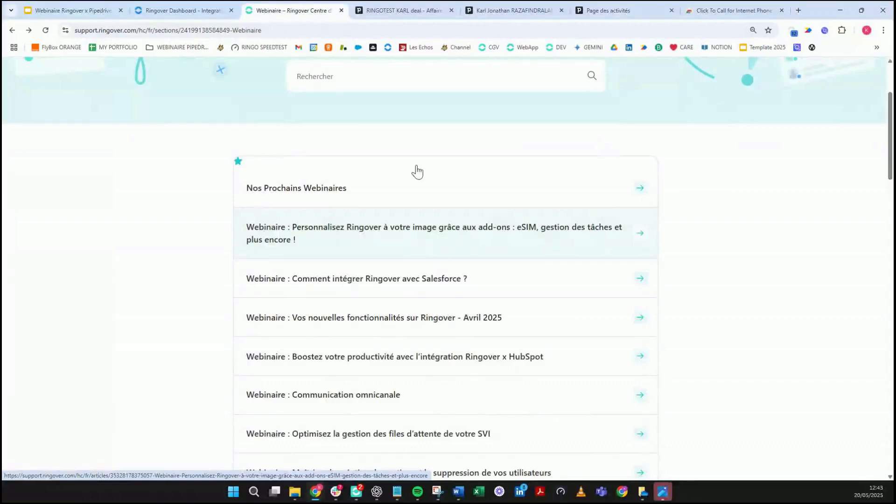
left_click(198, 9)
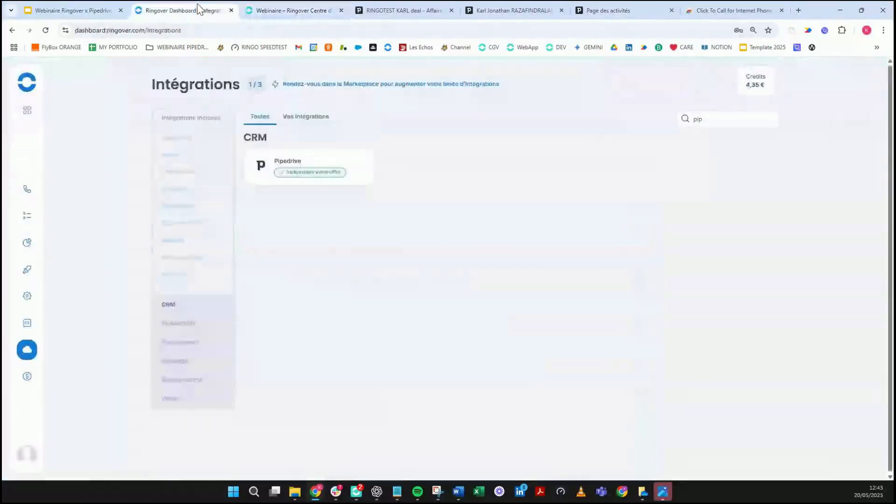
Step: Present the Ringover x Pipedrive deck full screen and advance to 'Le Support Ringover'
left_click(101, 11)
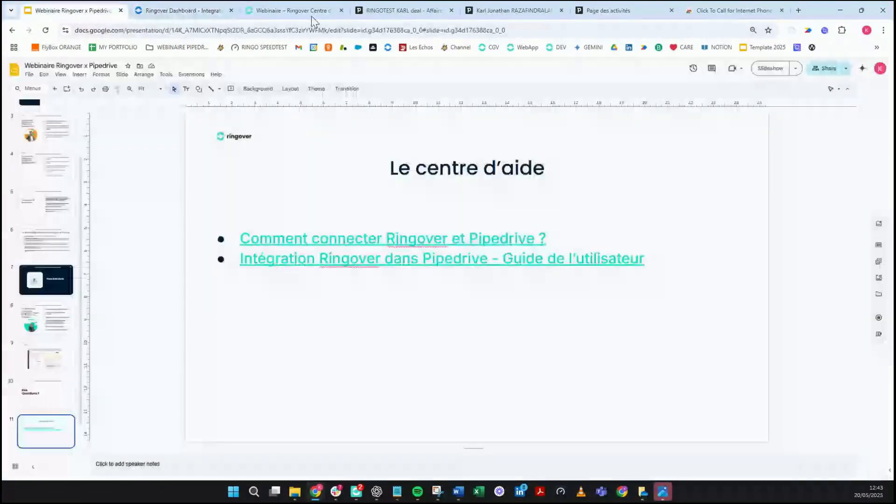
left_click(783, 73)
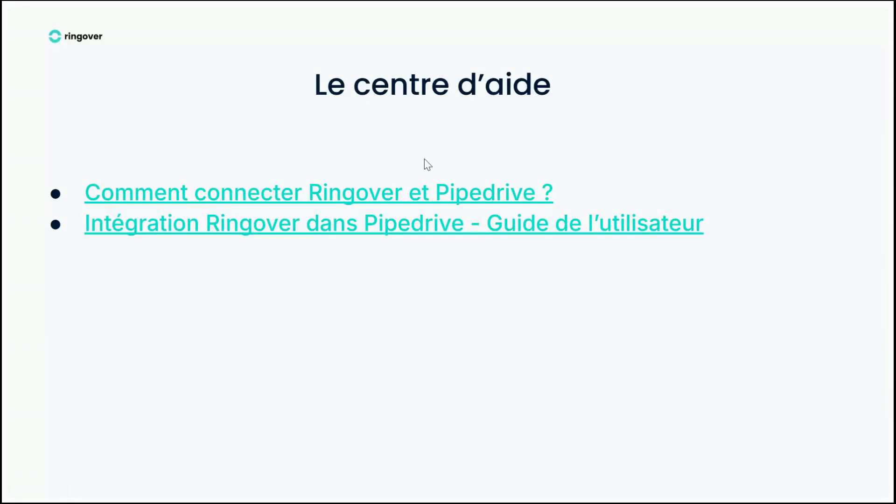
key("Right")
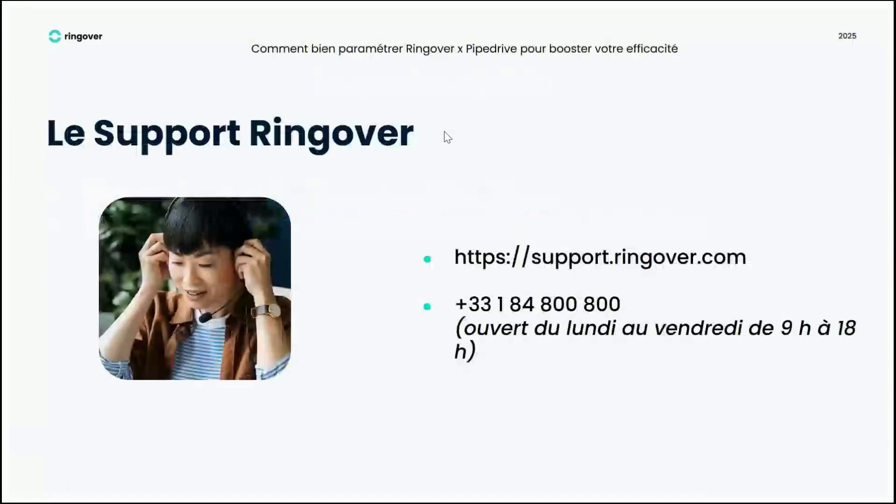